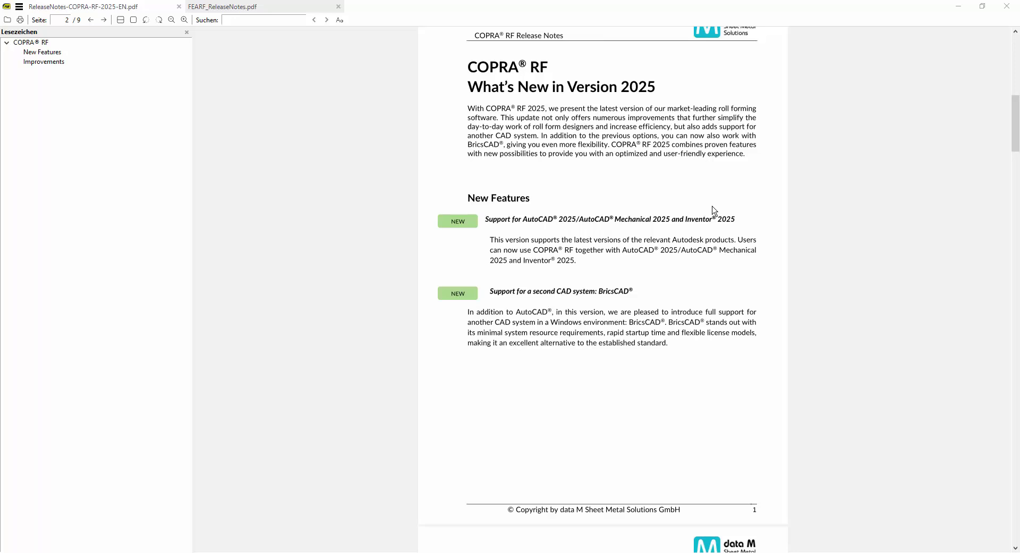
- Read the New Features section of the COPRA RF 2025 release notes, from CAD system support to the real-time DTM features
{"action": "scroll", "coordinate": [558, 238], "scroll_direction": "down", "scroll_amount": 2}
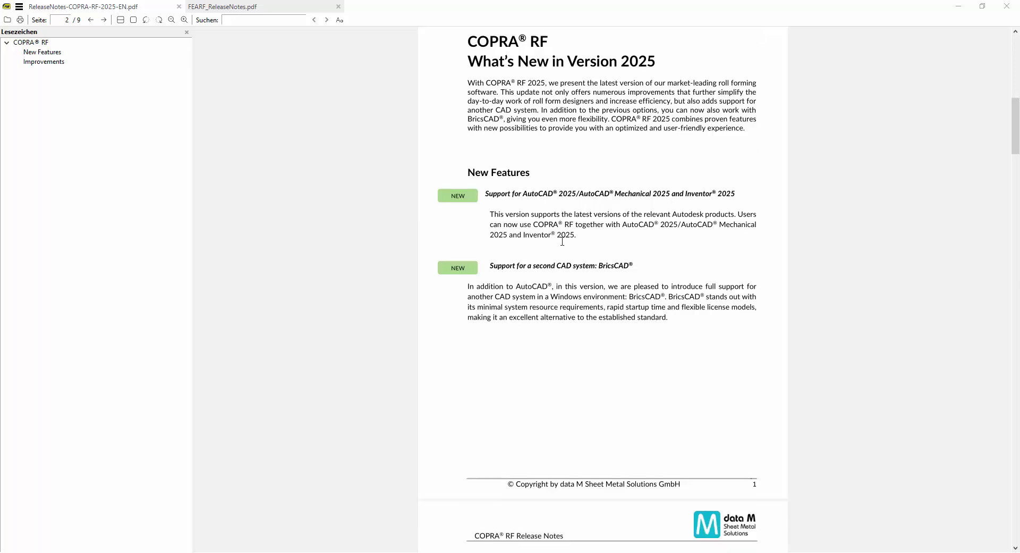
{"action": "scroll", "coordinate": [587, 229], "scroll_direction": "down", "scroll_amount": 2}
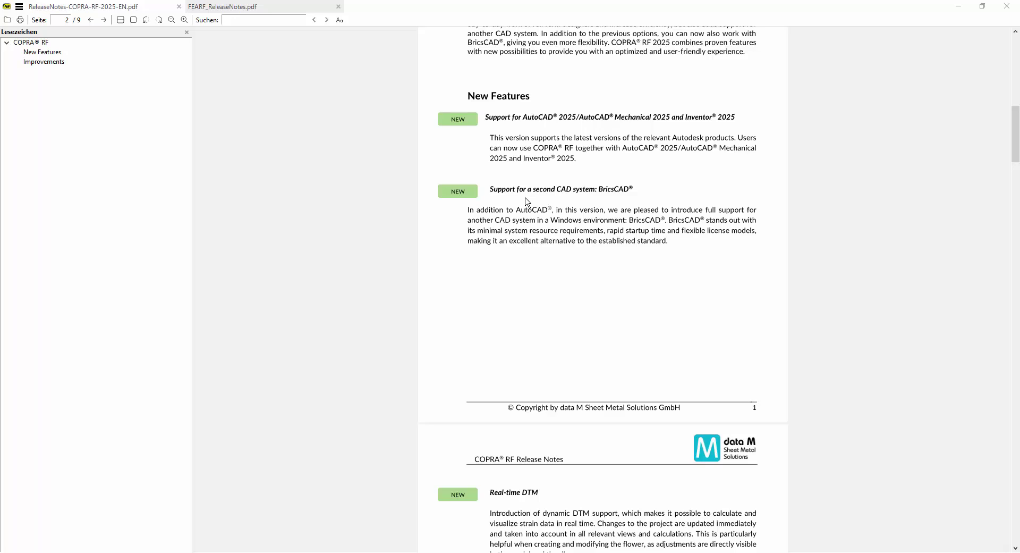
{"action": "scroll", "coordinate": [601, 214], "scroll_direction": "down", "scroll_amount": 3}
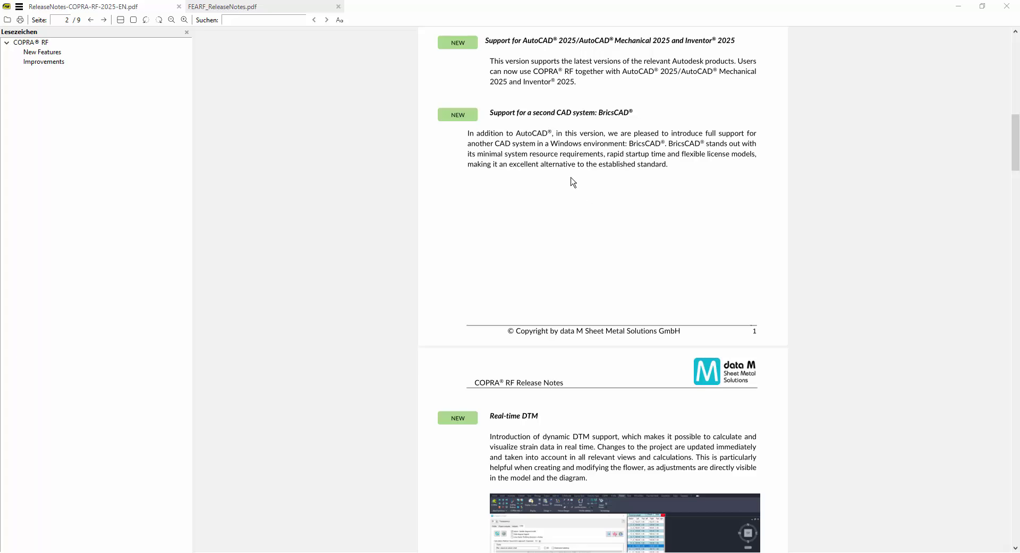
{"action": "scroll", "coordinate": [568, 195], "scroll_direction": "down", "scroll_amount": 3}
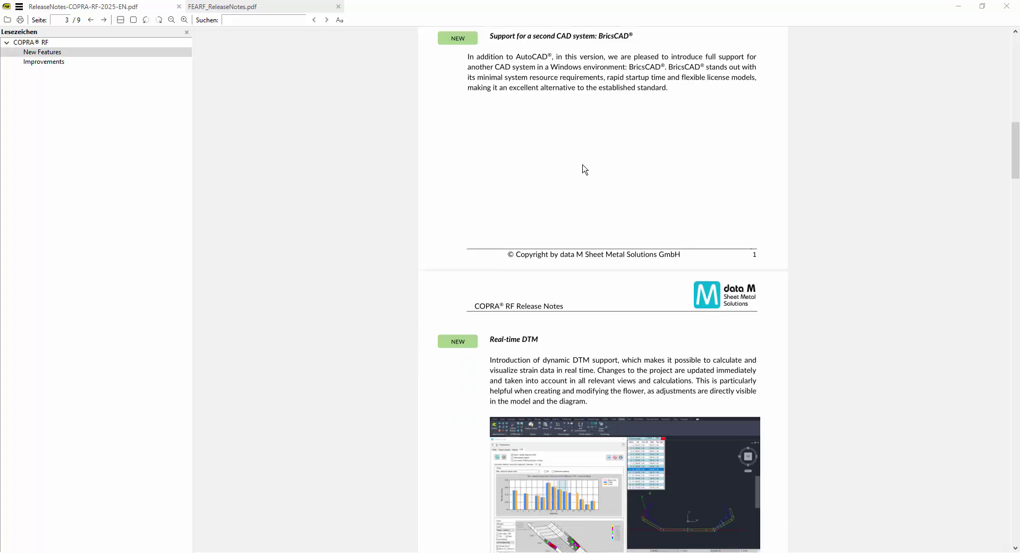
{"action": "scroll", "coordinate": [584, 170], "scroll_direction": "down", "scroll_amount": 3}
{"action": "scroll", "coordinate": [558, 255], "scroll_direction": "down", "scroll_amount": 3}
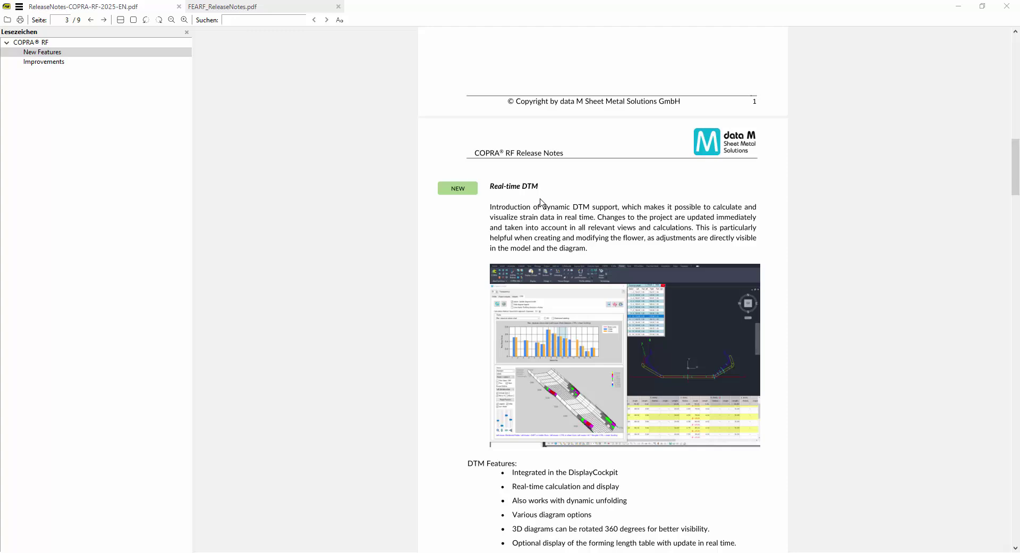
{"action": "scroll", "coordinate": [545, 196], "scroll_direction": "down", "scroll_amount": 1}
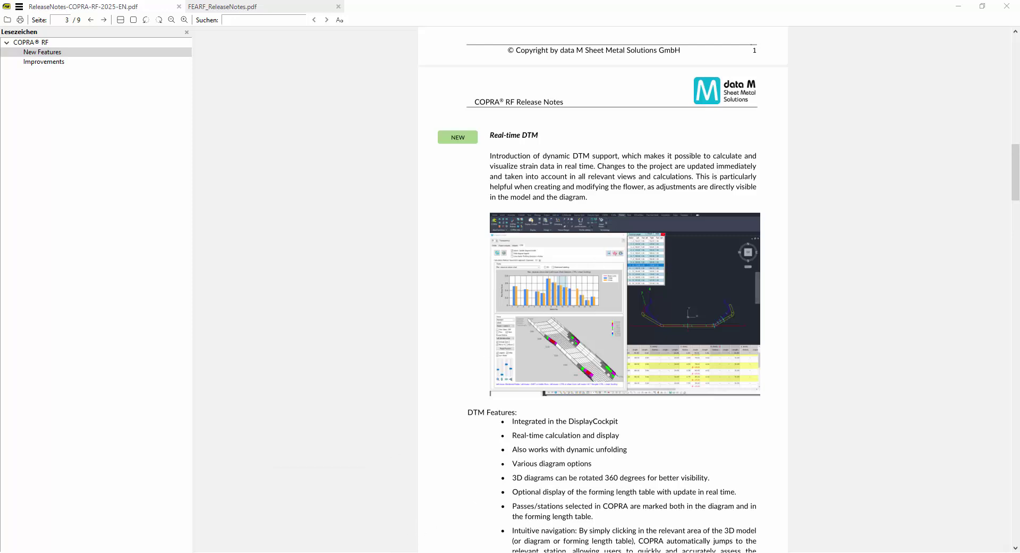
{"action": "scroll", "coordinate": [430, 335], "scroll_direction": "down", "scroll_amount": 3}
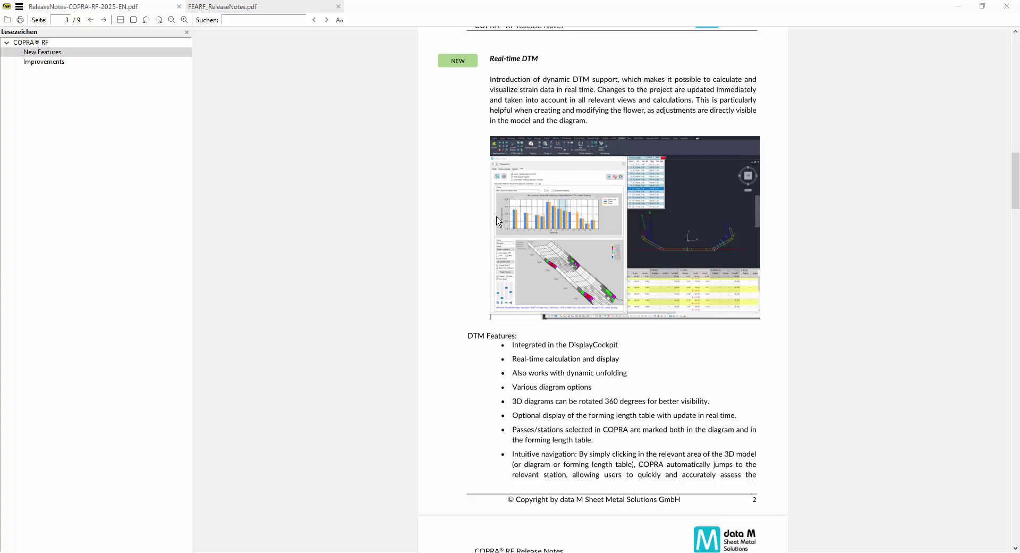
{"action": "scroll", "coordinate": [496, 232], "scroll_direction": "down", "scroll_amount": 7}
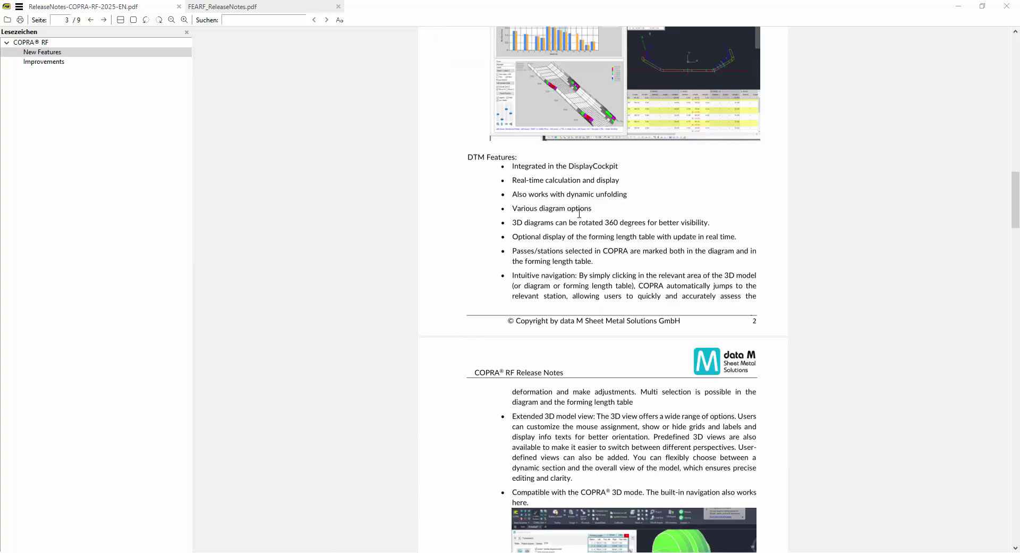
{"action": "scroll", "coordinate": [576, 226], "scroll_direction": "up", "scroll_amount": 3}
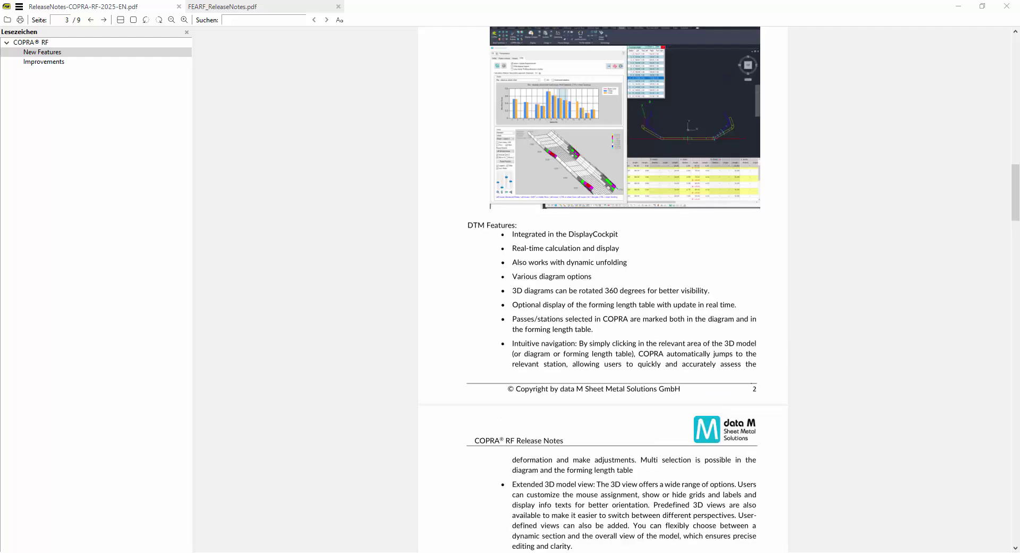
- Switch to AutoCAD Mechanical with the DEMO project and arrange the Display Cockpit's DTM view in a larger window over the project browser
{"action": "left_click", "coordinate": [327, 551]}
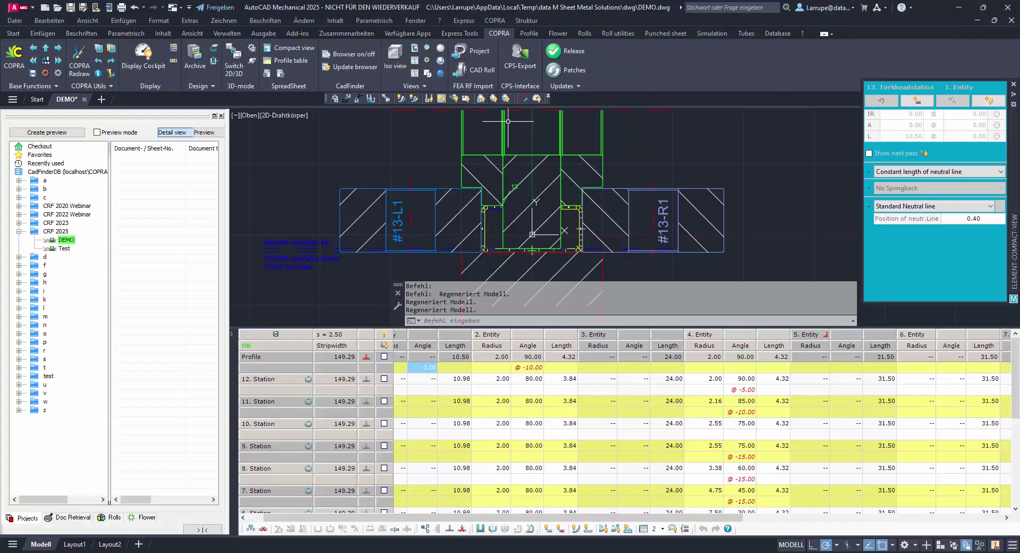
{"action": "middle_click_drag", "start_coordinate": [565, 132], "coordinate": [580, 136]}
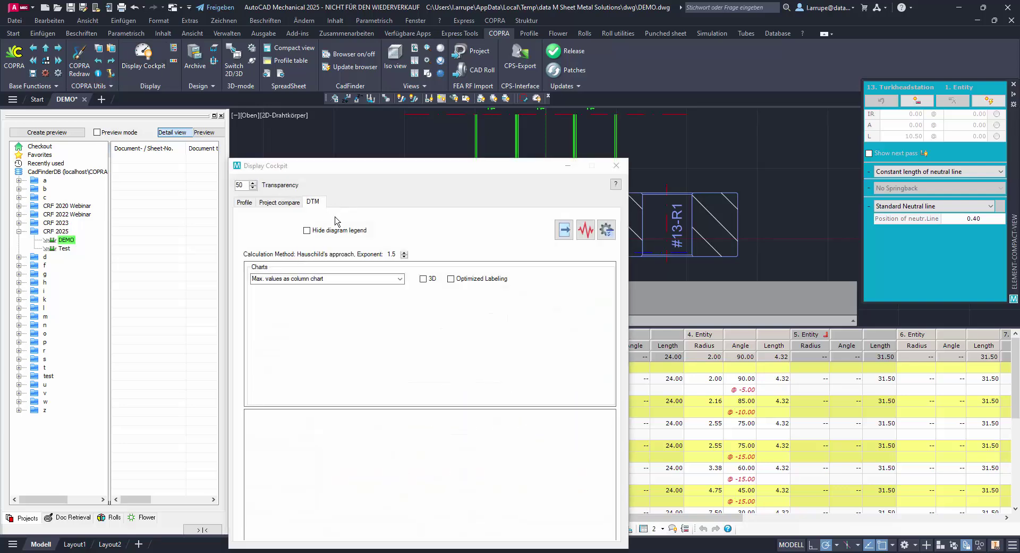
{"action": "left_click_drag", "start_coordinate": [317, 166], "coordinate": [169, 22]}
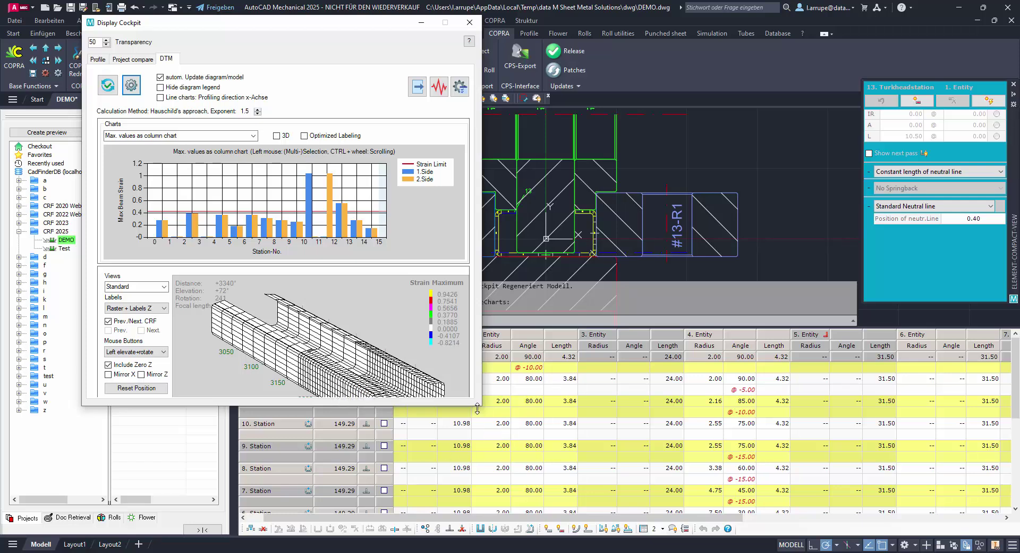
{"action": "left_click_drag", "start_coordinate": [480, 408], "coordinate": [537, 433]}
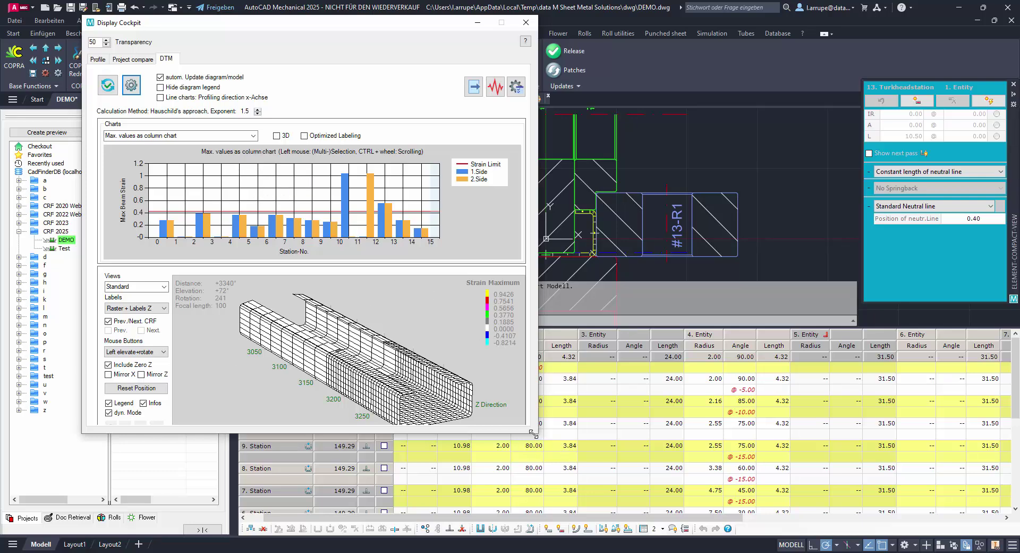
{"action": "left_click_drag", "start_coordinate": [533, 433], "coordinate": [576, 461]}
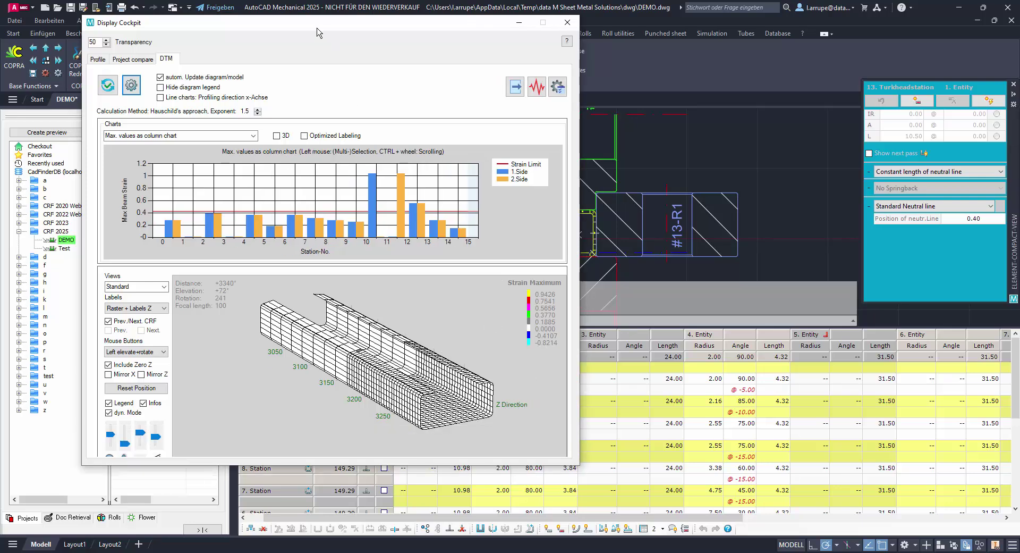
{"action": "left_click_drag", "start_coordinate": [317, 32], "coordinate": [282, 37]}
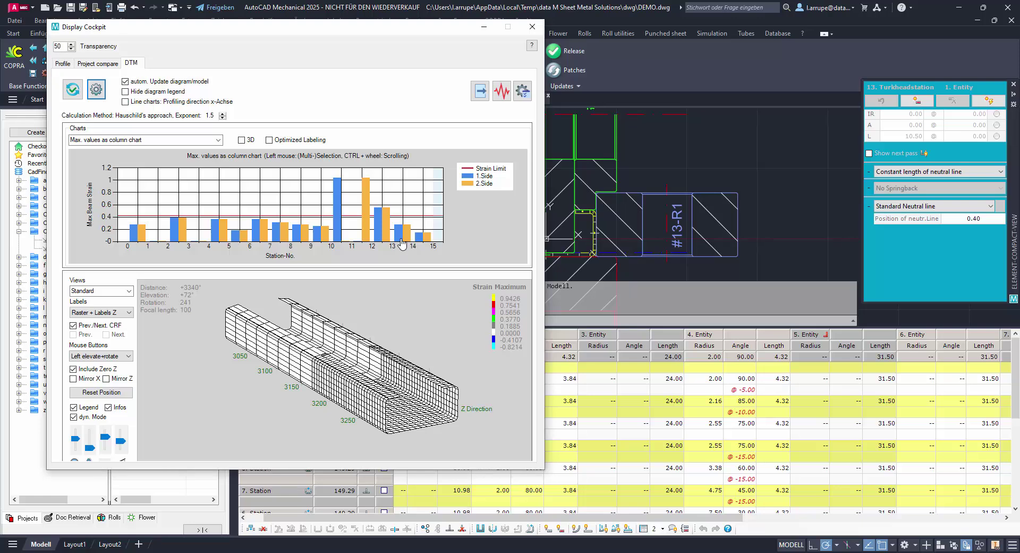
- Select the column between stations 12 and 13 in the strain chart and preview the chart in 3D before returning to 2D
{"action": "left_click", "coordinate": [387, 231]}
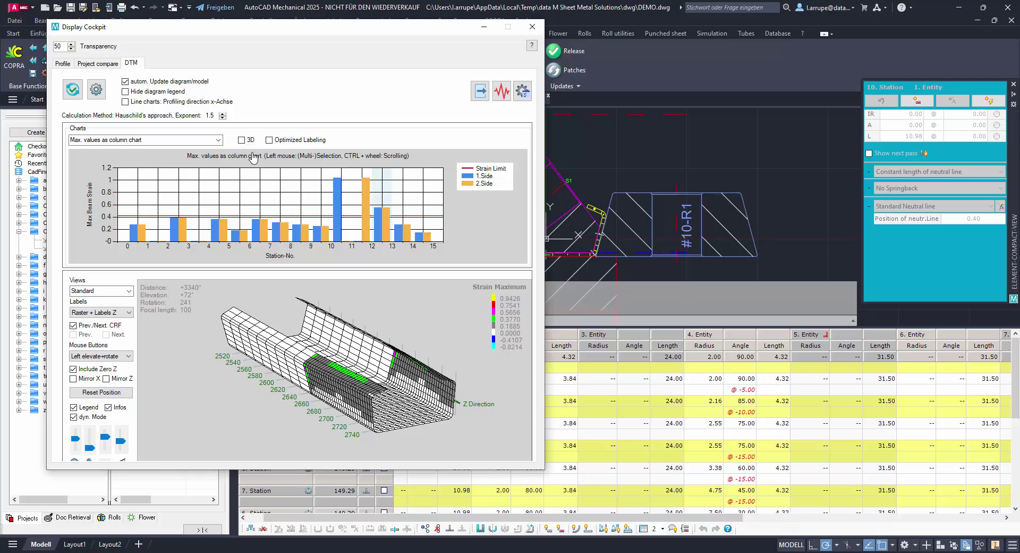
{"action": "left_click", "coordinate": [243, 141]}
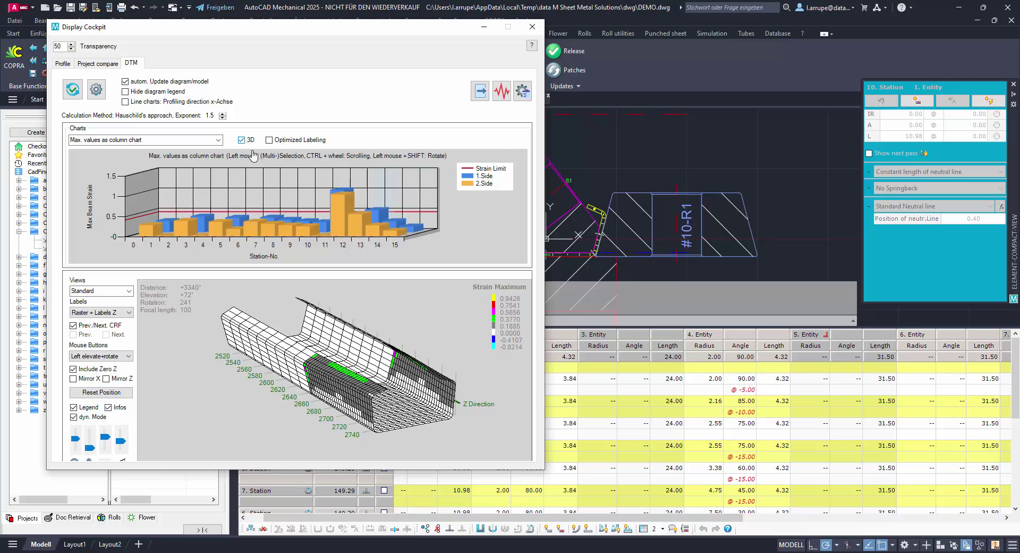
{"action": "left_click", "coordinate": [242, 140]}
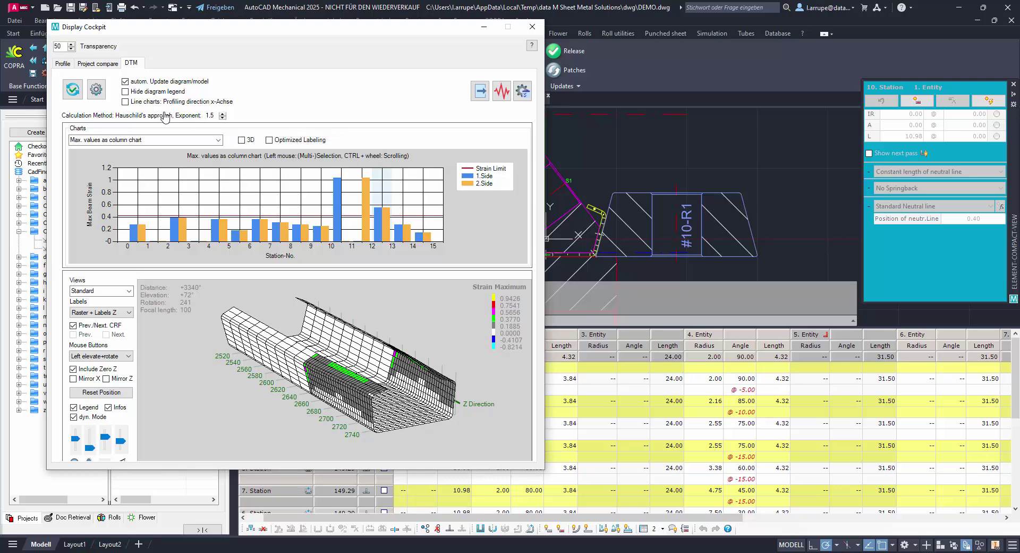
- Review the FTM calculation parameters and the Forming Length table, closing each without changes
{"action": "left_click", "coordinate": [96, 91]}
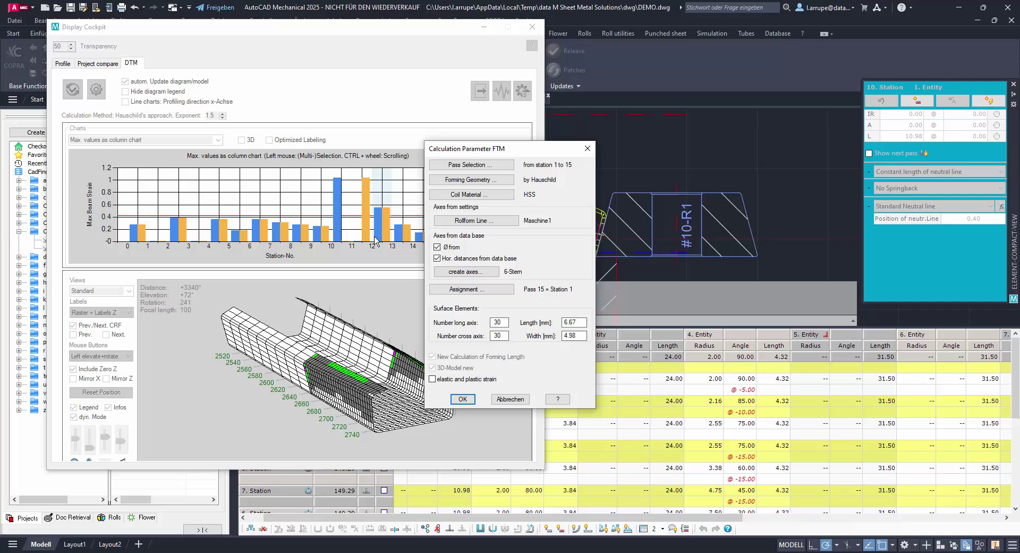
{"action": "left_click", "coordinate": [587, 148]}
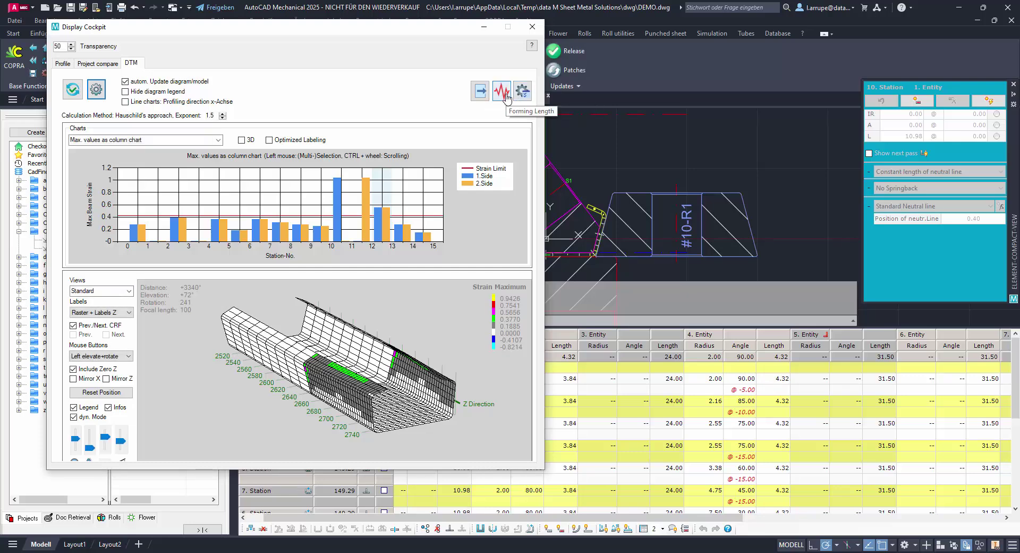
{"action": "left_click", "coordinate": [506, 95]}
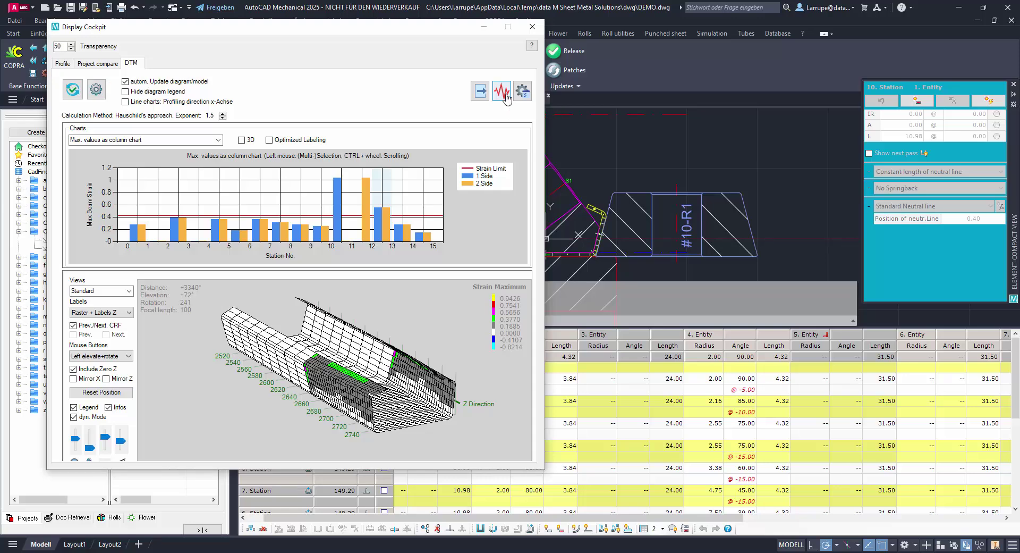
{"action": "left_click", "coordinate": [502, 92]}
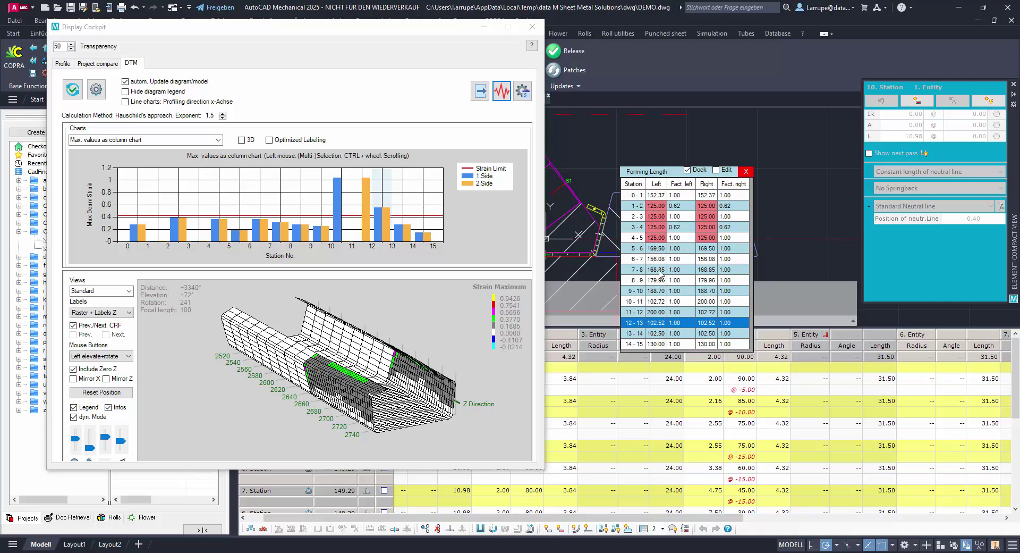
{"action": "left_click", "coordinate": [746, 171]}
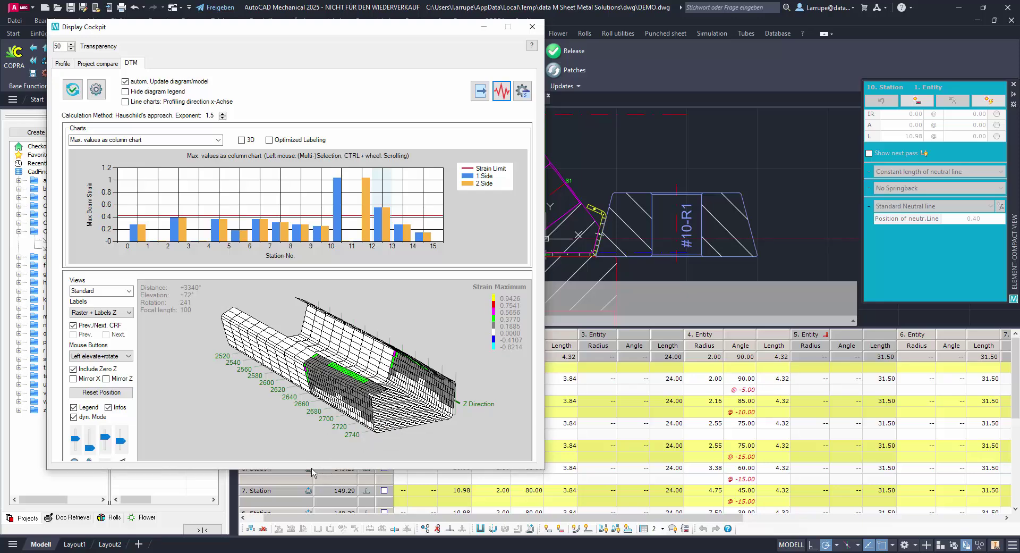
- Make the Display Cockpit window taller and examine the strain distribution on the 3D model along stations 9 to 13
{"action": "left_click_drag", "start_coordinate": [312, 470], "coordinate": [316, 520]}
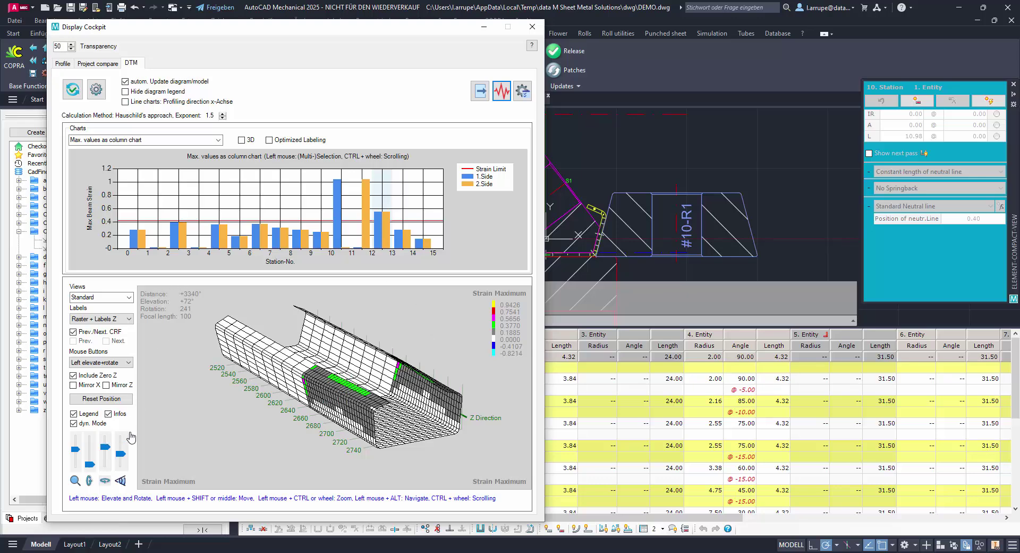
{"action": "mouse_move", "coordinate": [355, 357]}
{"action": "left_click_drag", "start_coordinate": [275, 383], "coordinate": [296, 391]}
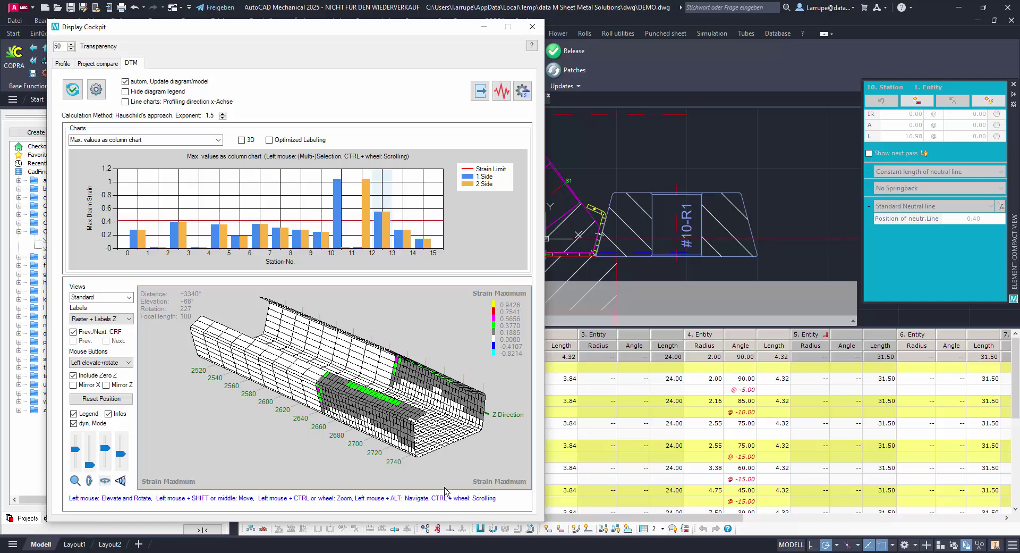
{"action": "scroll", "coordinate": [409, 380], "scroll_direction": "down", "scroll_amount": 4, "text": "ctrl"}
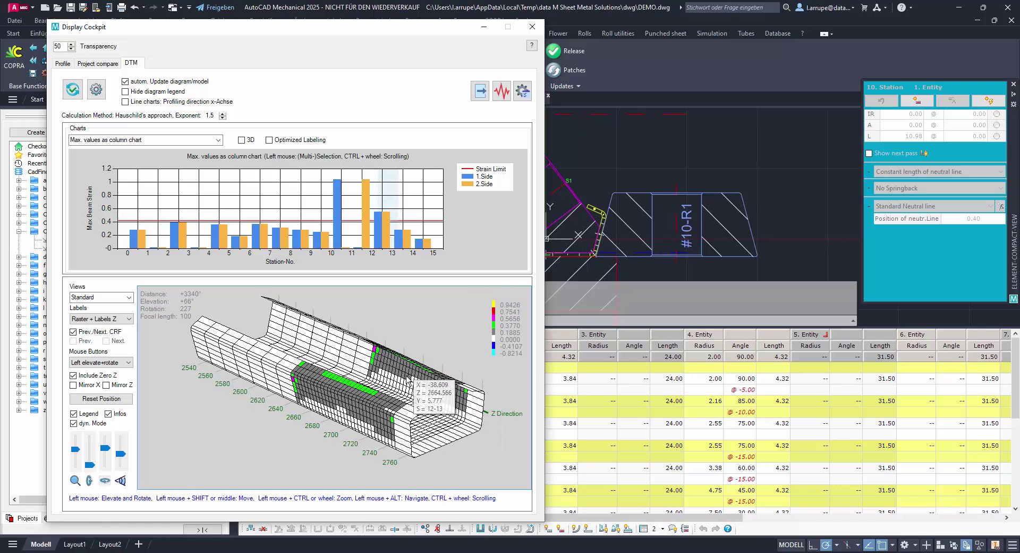
{"action": "mouse_move", "coordinate": [299, 381]}
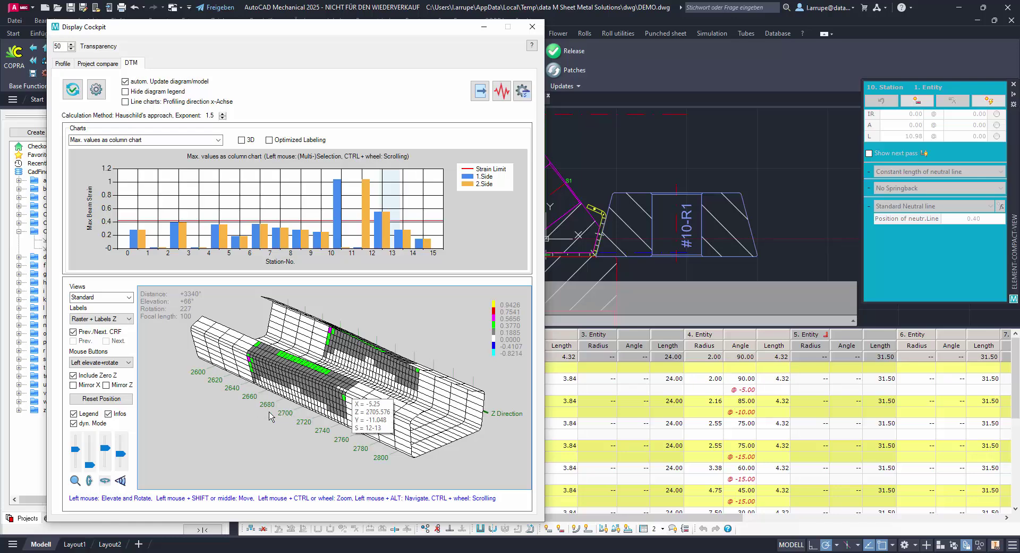
{"action": "scroll", "coordinate": [269, 415], "scroll_direction": "up", "scroll_amount": 2, "text": "ctrl"}
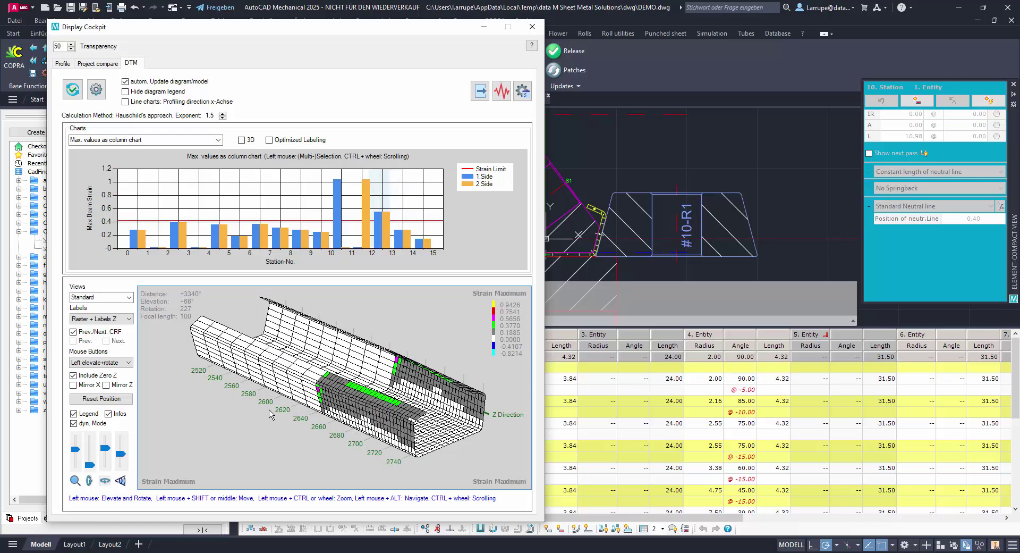
{"action": "scroll", "coordinate": [271, 414], "scroll_direction": "up", "scroll_amount": 4, "text": "ctrl"}
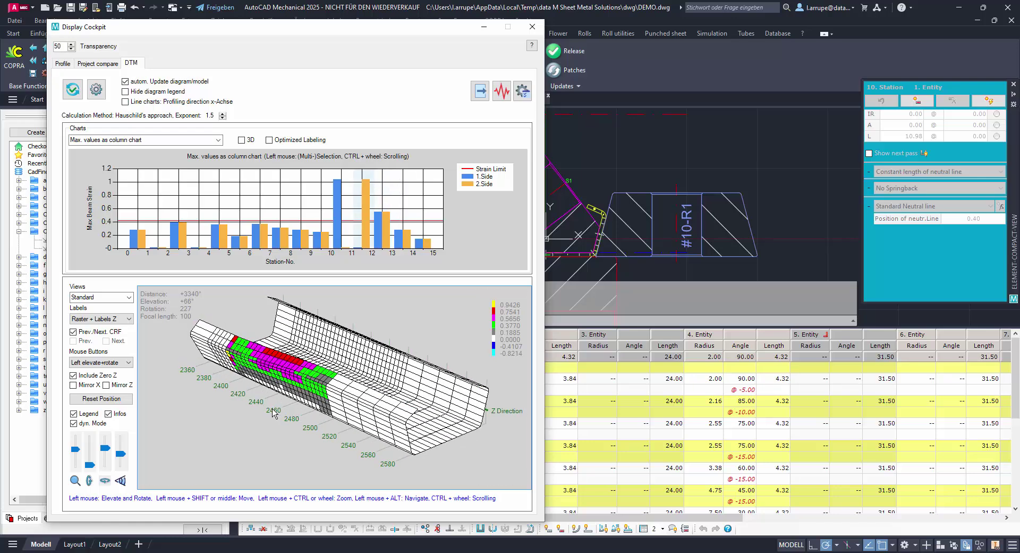
{"action": "scroll", "coordinate": [273, 413], "scroll_direction": "up", "scroll_amount": 4, "text": "ctrl"}
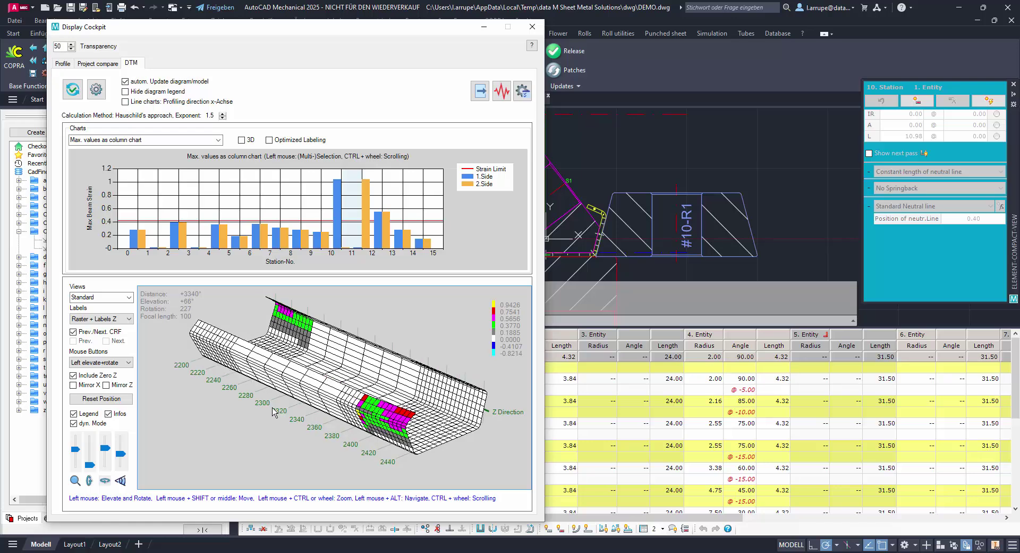
{"action": "scroll", "coordinate": [275, 412], "scroll_direction": "up", "scroll_amount": 1, "text": "ctrl"}
{"action": "scroll", "coordinate": [274, 413], "scroll_direction": "up", "scroll_amount": 5, "text": "ctrl"}
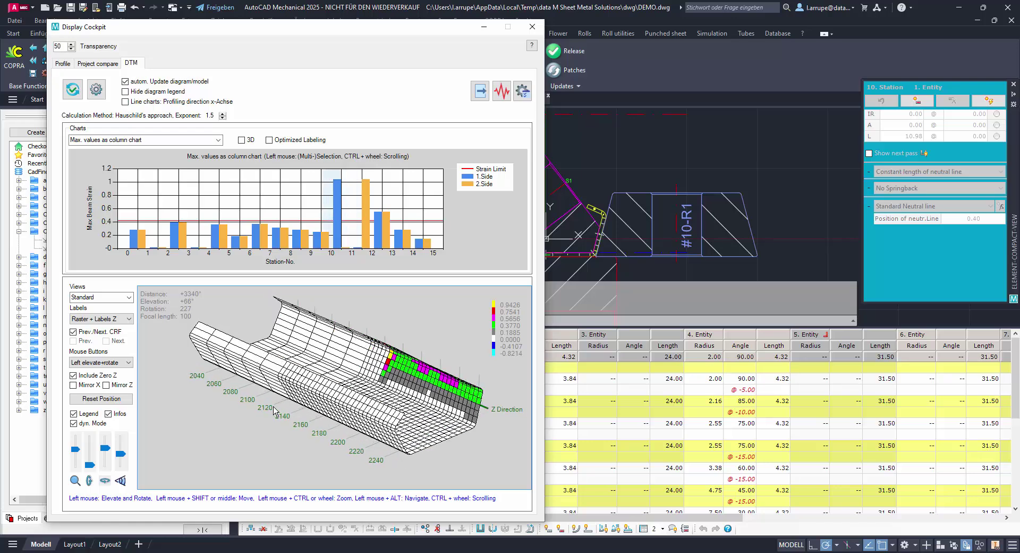
{"action": "scroll", "coordinate": [275, 412], "scroll_direction": "up", "scroll_amount": 3, "text": "ctrl"}
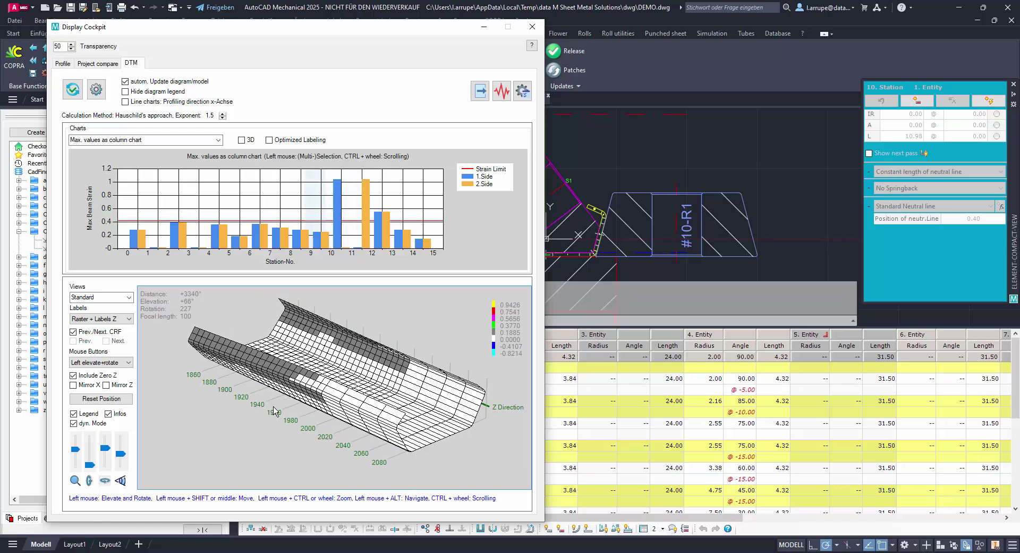
{"action": "scroll", "coordinate": [274, 412], "scroll_direction": "down", "scroll_amount": 15, "text": "ctrl"}
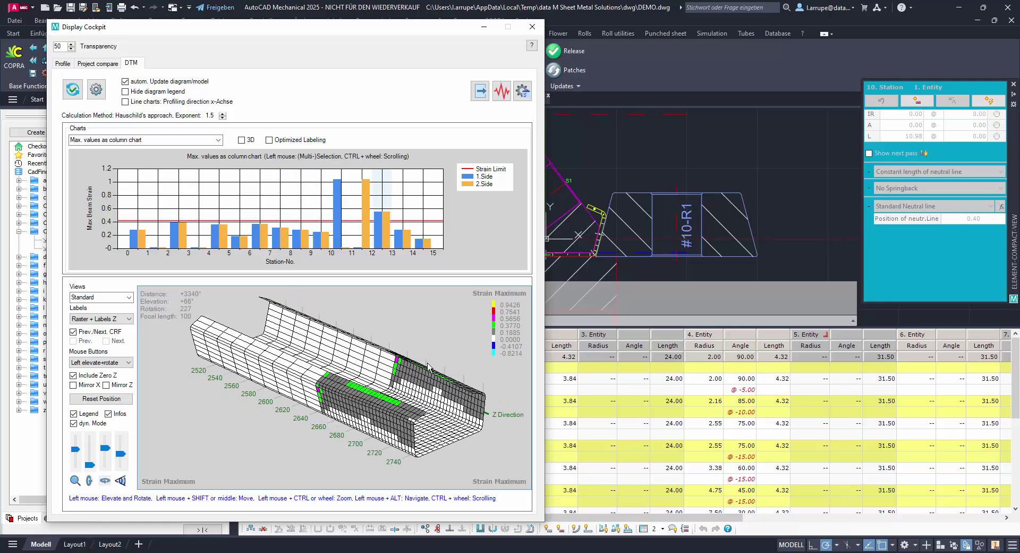
- Select the column between stations 4 and 5 in the strain chart and move the Display Cockpit clear of the flower spreadsheet
{"action": "left_click", "coordinate": [218, 240]}
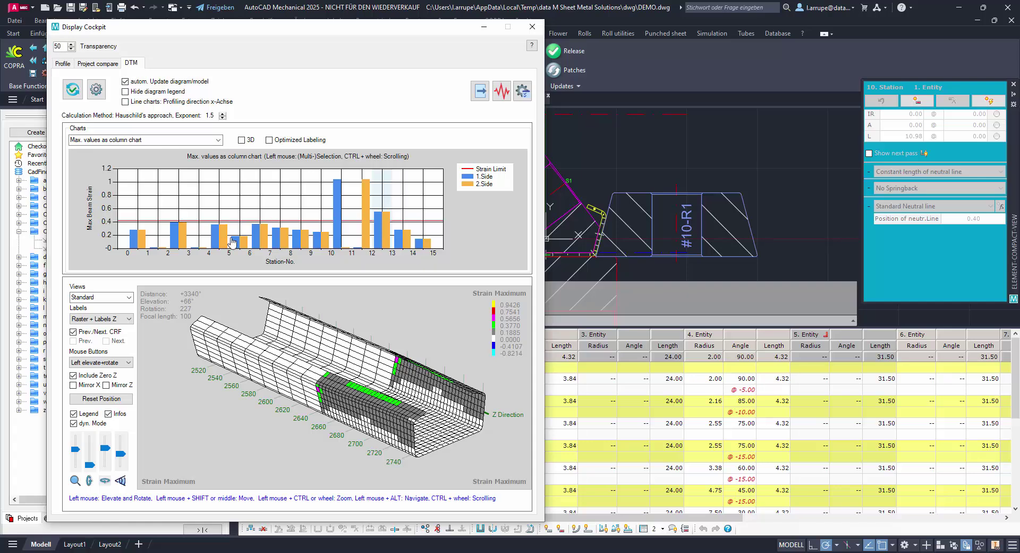
{"action": "left_click_drag", "start_coordinate": [293, 33], "coordinate": [626, 38]}
{"action": "left_click_drag", "start_coordinate": [551, 37], "coordinate": [234, 19]}
- Set the angle change of the 4th entity at the 7th station to -5 in the flower spreadsheet
{"action": "left_click", "coordinate": [736, 431]}
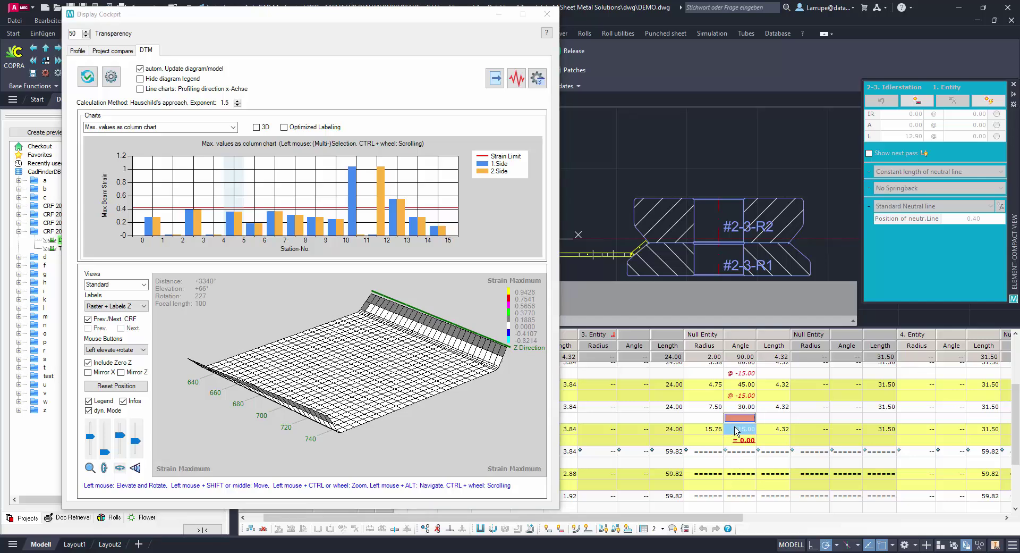
{"action": "left_click", "coordinate": [749, 440]}
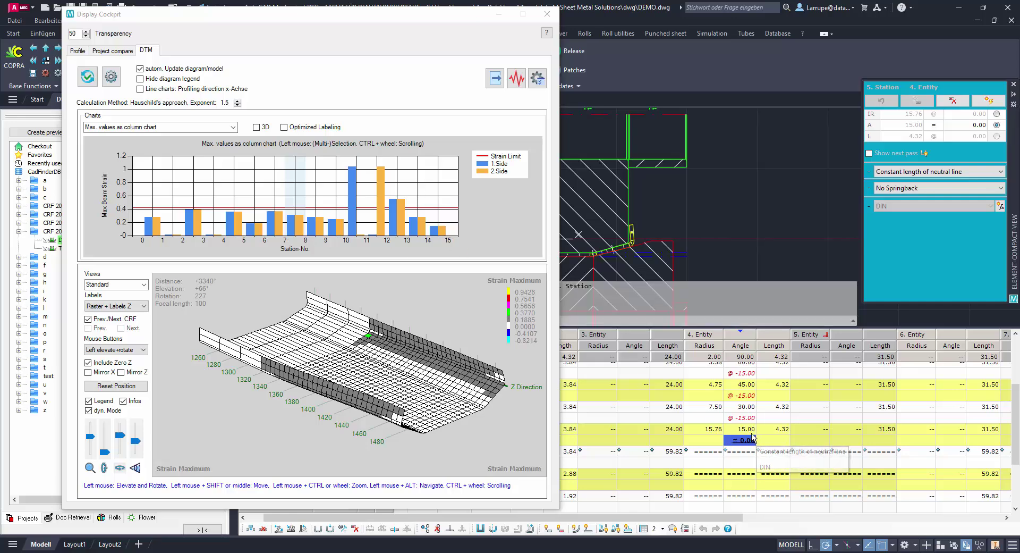
{"action": "left_click", "coordinate": [745, 396]}
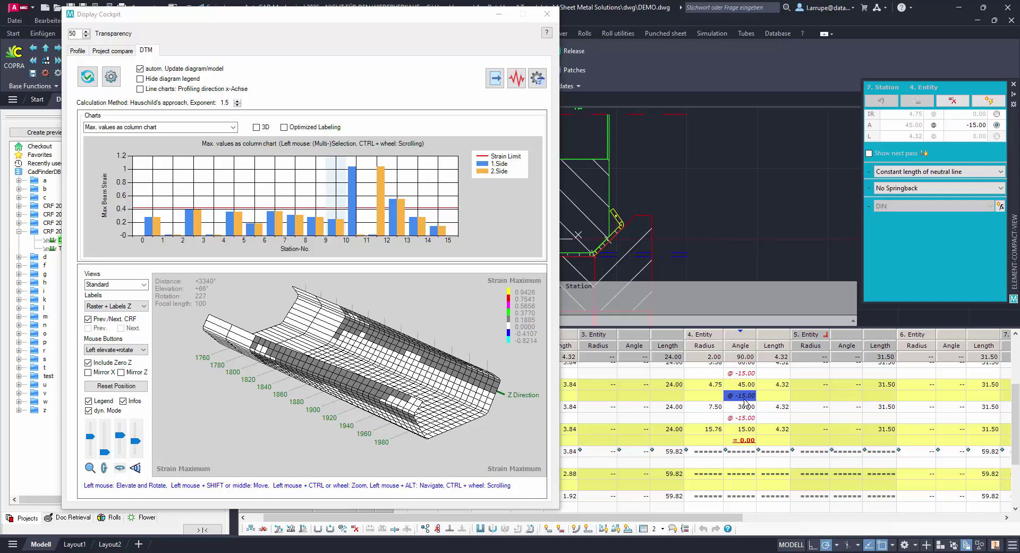
{"action": "left_click", "coordinate": [744, 397]}
{"action": "type", "text": "-5"}
{"action": "left_click_drag", "start_coordinate": [284, 7], "coordinate": [454, 19]}
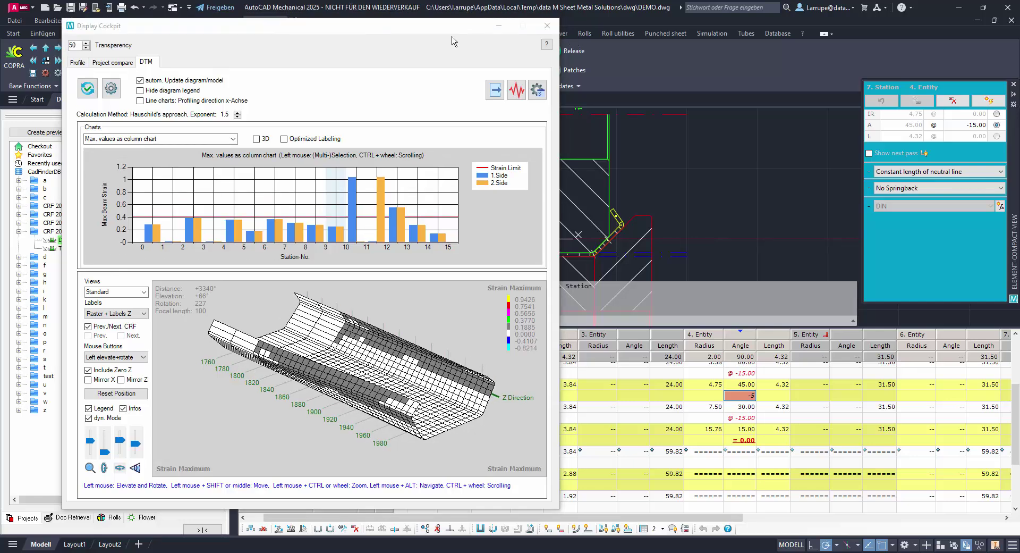
{"action": "mouse_move", "coordinate": [363, 30]}
{"action": "left_mouse_down"}
{"action": "mouse_move", "coordinate": [728, 37]}
{"action": "mouse_move", "coordinate": [375, 36]}
{"action": "left_mouse_up"}
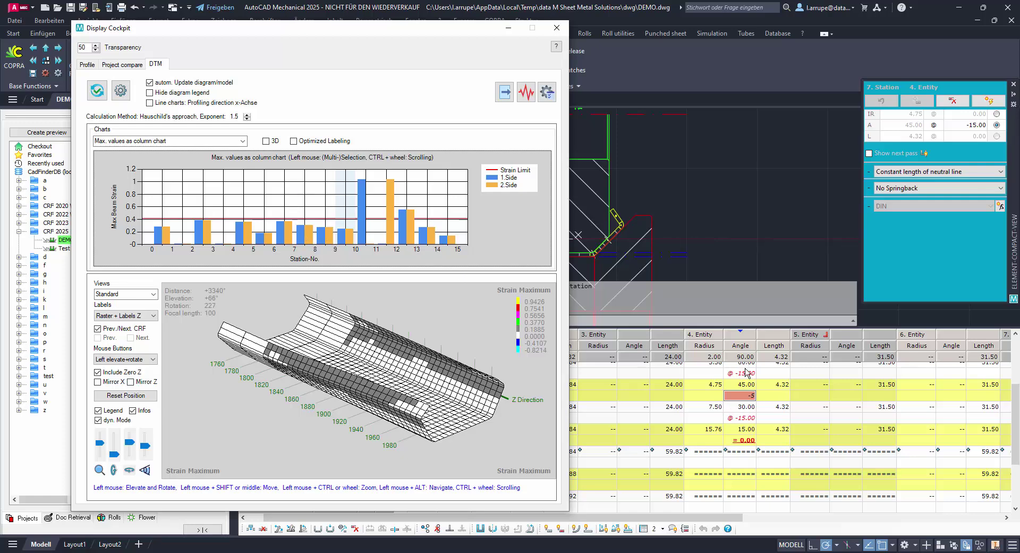
{"action": "left_click", "coordinate": [744, 397]}
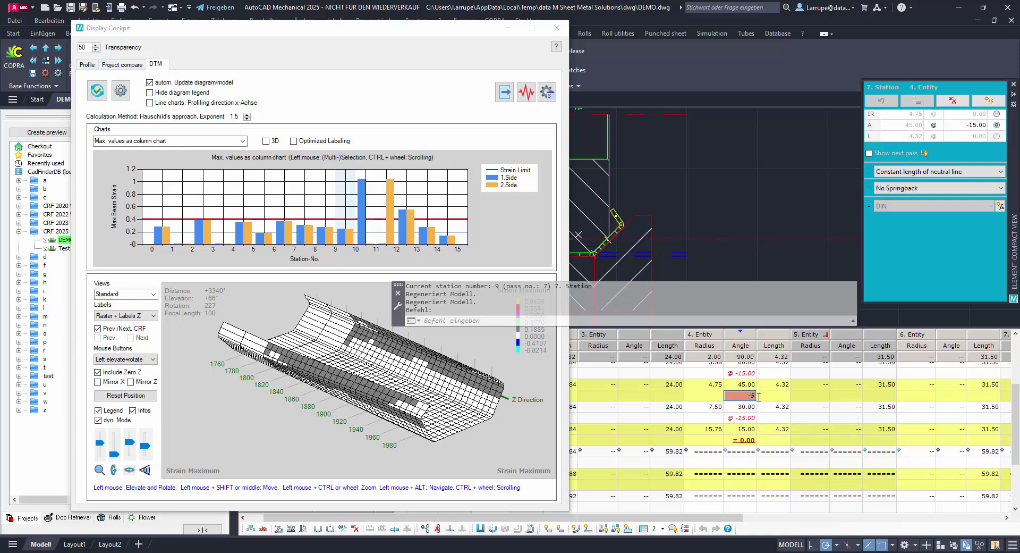
{"action": "key", "text": "Return"}
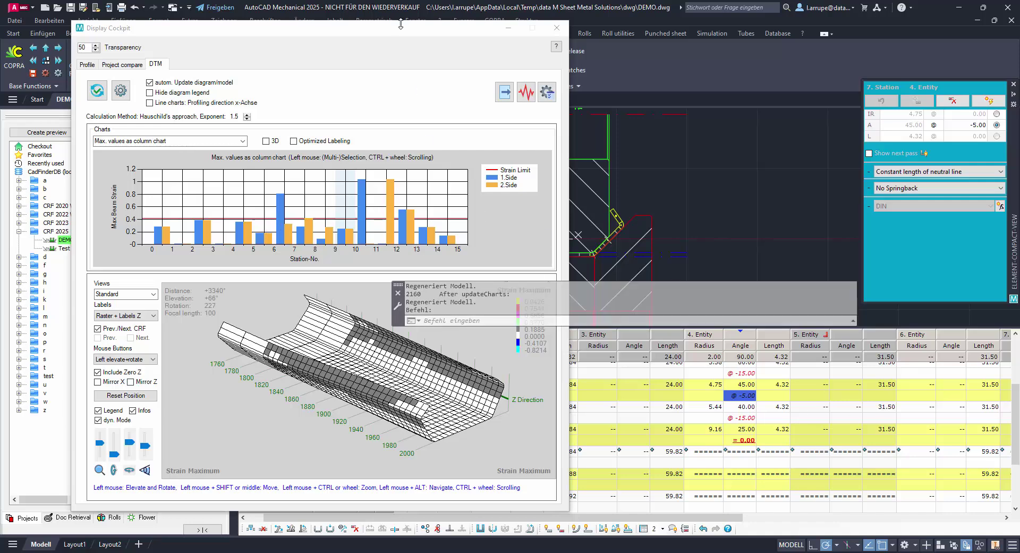
- Move the Display Cockpit aside, open the Axis Configurator, and mark the top driving diameter for the stations
{"action": "left_click_drag", "start_coordinate": [405, 35], "coordinate": [313, 23]}
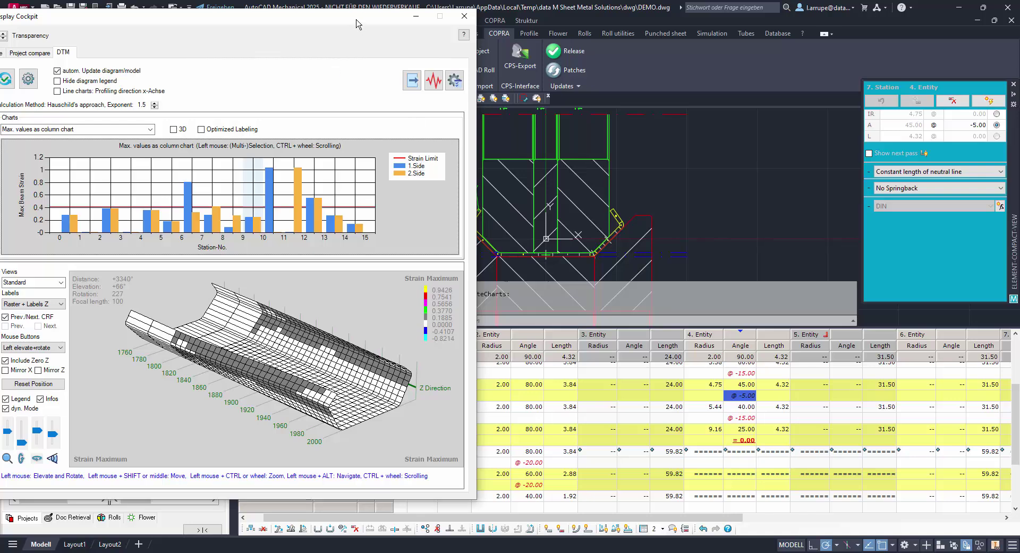
{"action": "left_click_drag", "start_coordinate": [358, 35], "coordinate": [361, 114]}
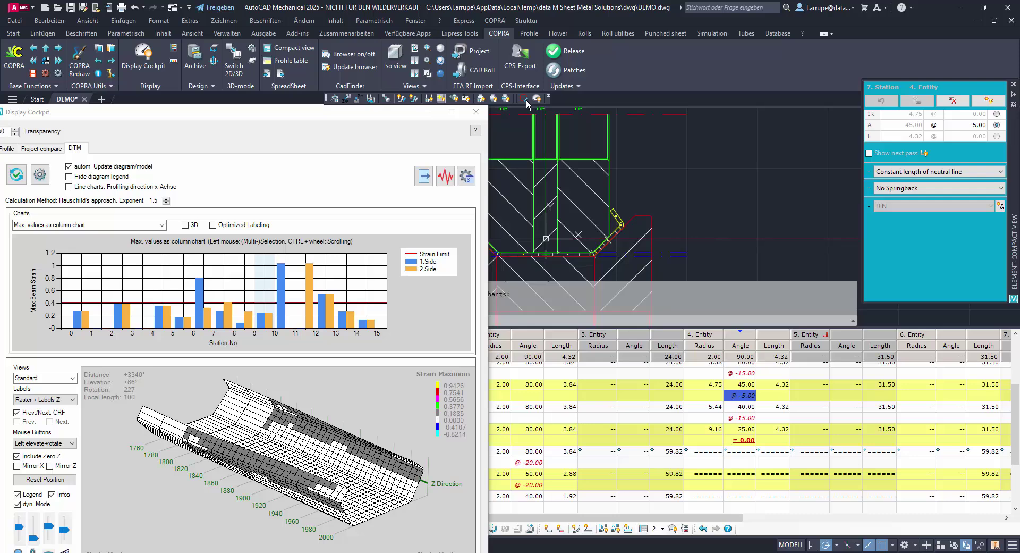
{"action": "left_click", "coordinate": [526, 99]}
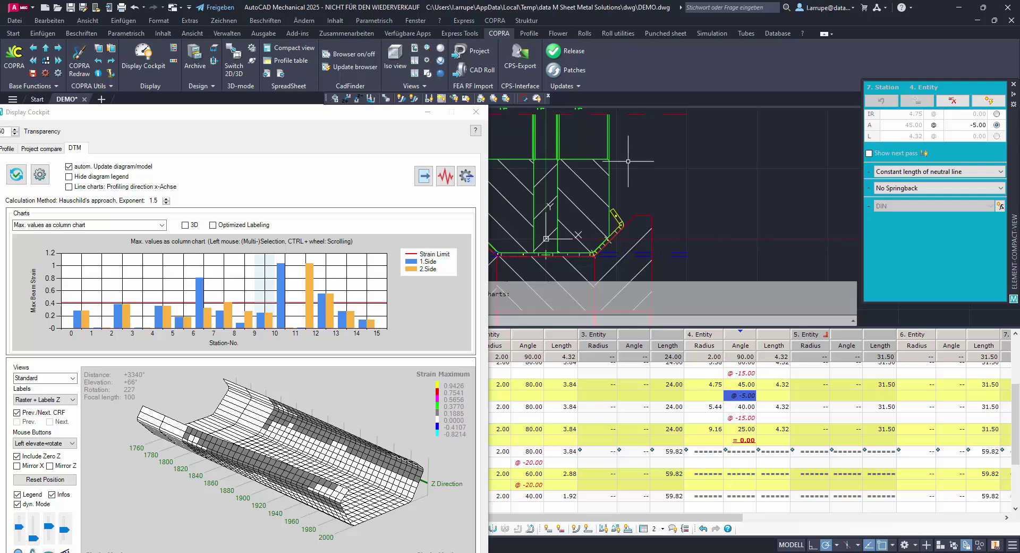
{"action": "left_click", "coordinate": [523, 99]}
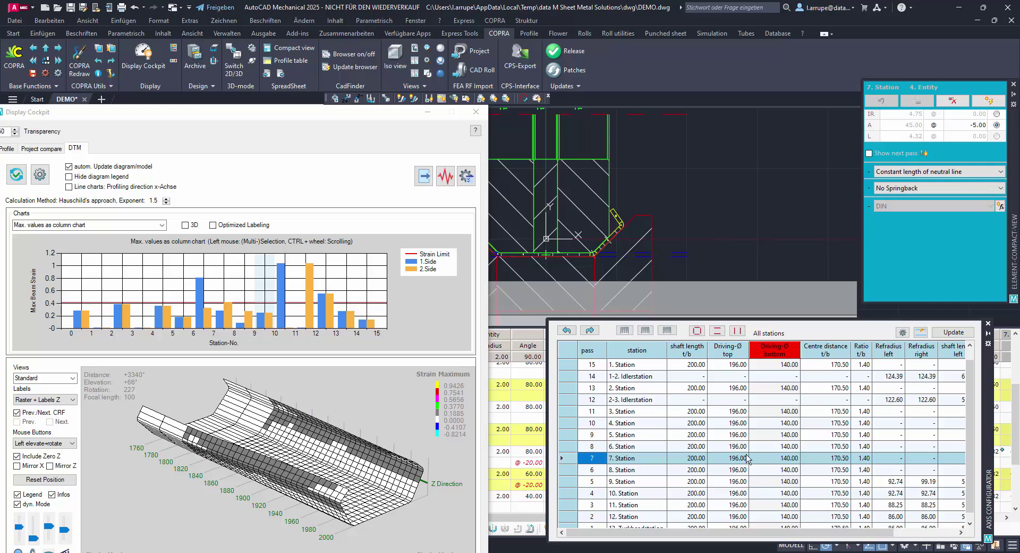
{"action": "left_click", "coordinate": [728, 355]}
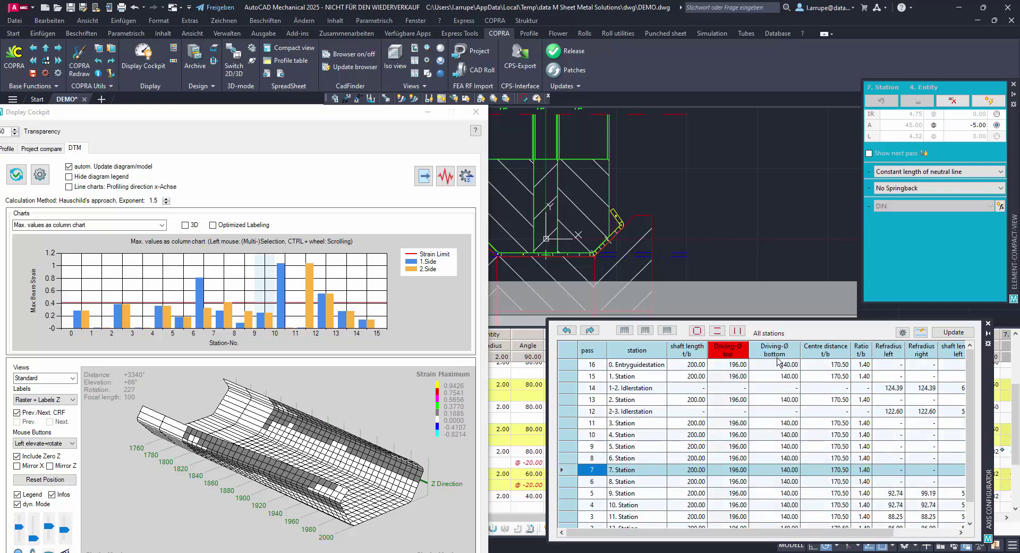
- Set the bottom driving diameter of the 7th station to 60 and update the DTM strain calculation
{"action": "left_click", "coordinate": [791, 472]}
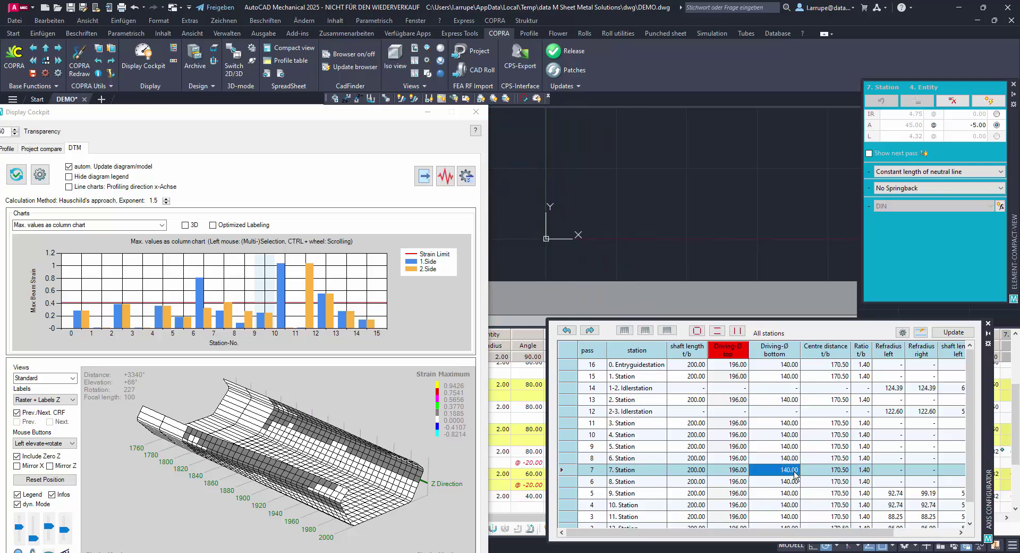
{"action": "left_click", "coordinate": [795, 472]}
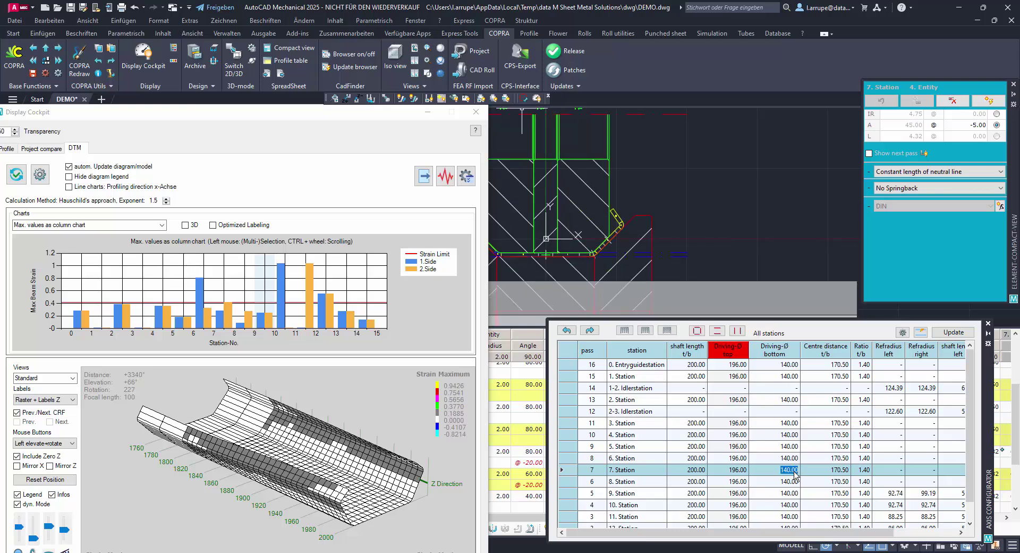
{"action": "type", "text": "60"}
{"action": "key", "text": "Return"}
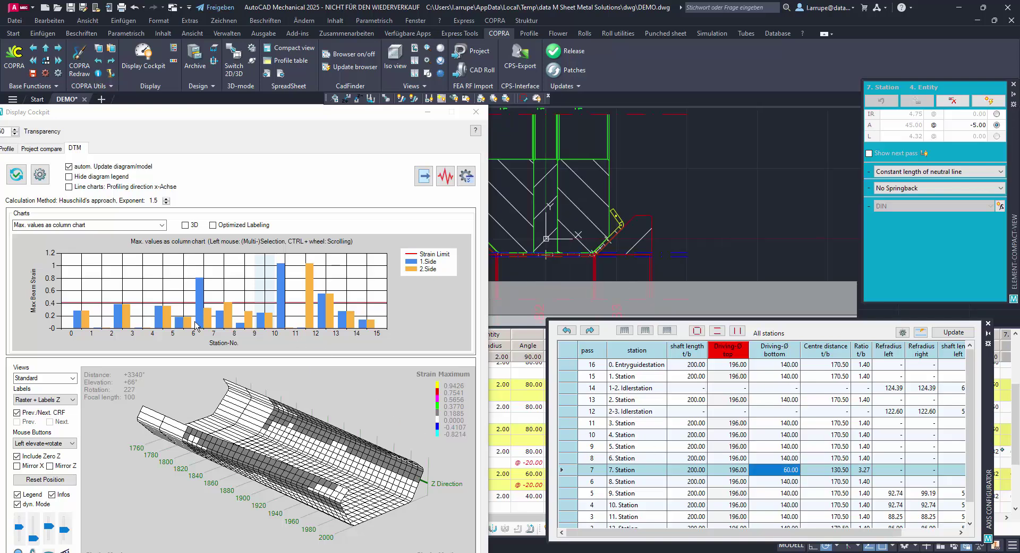
{"action": "left_click", "coordinate": [17, 174]}
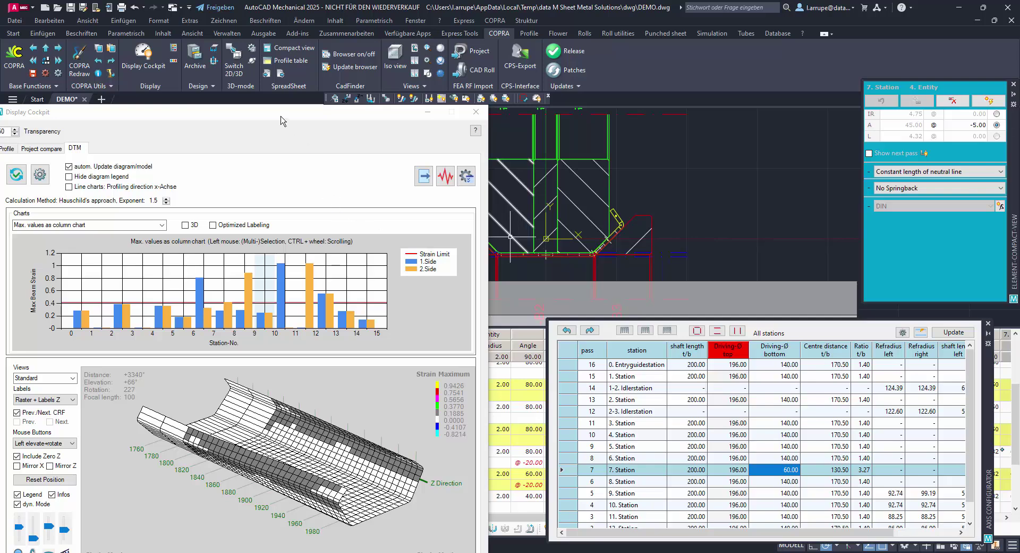
- Reposition the Display Cockpit to view the strain chart and close the Axis Configurator
{"action": "left_click_drag", "start_coordinate": [281, 116], "coordinate": [370, 44]}
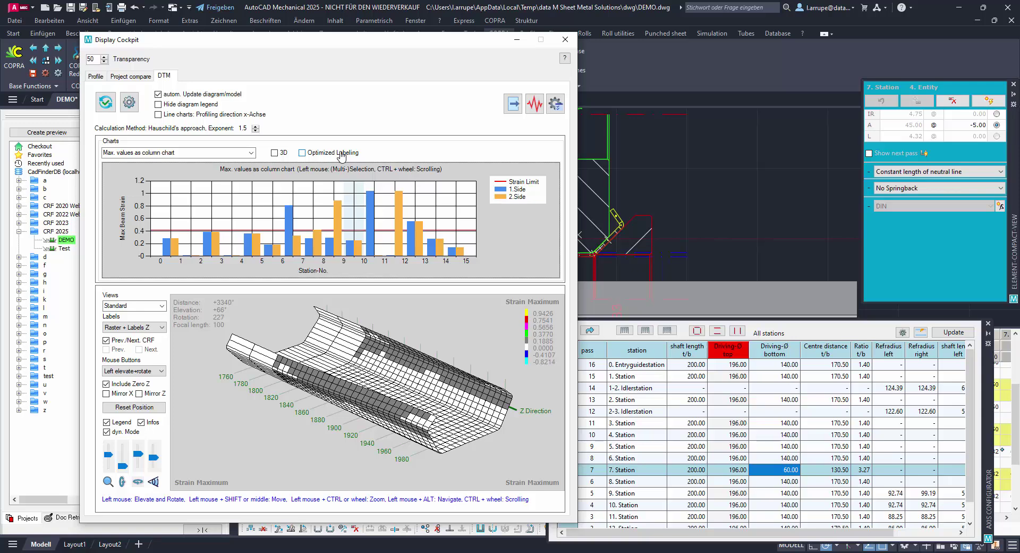
{"action": "left_click", "coordinate": [522, 39]}
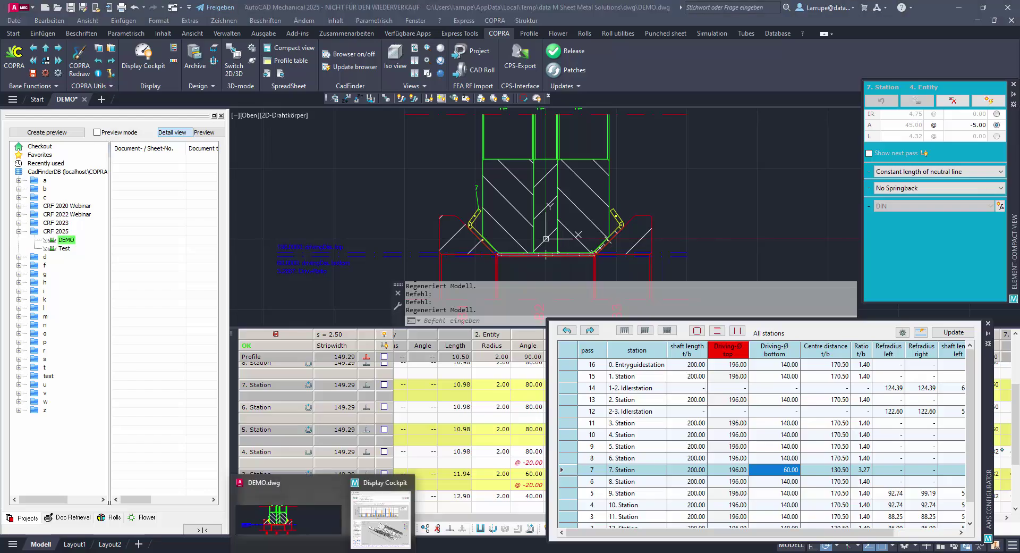
{"action": "left_click", "coordinate": [368, 526]}
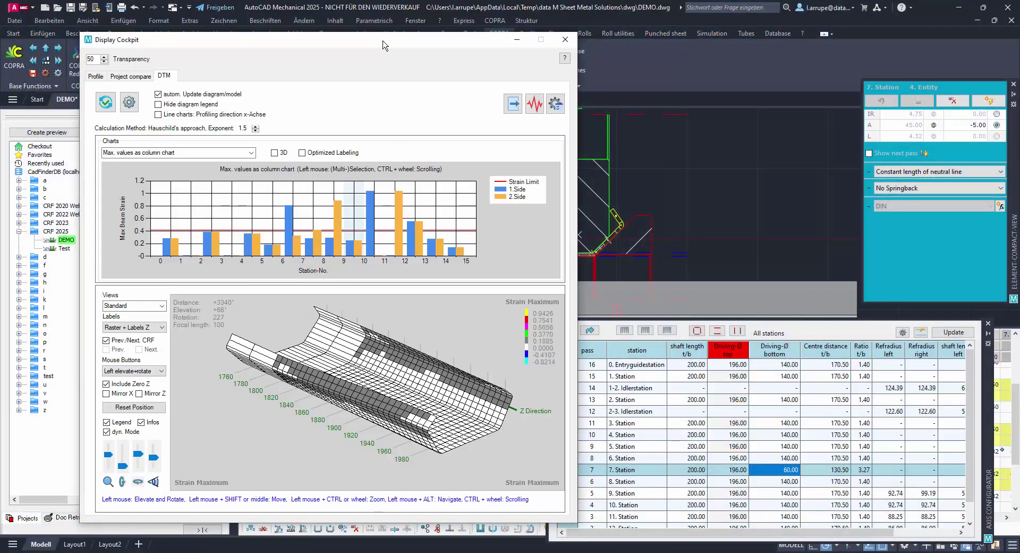
{"action": "left_click_drag", "start_coordinate": [390, 43], "coordinate": [292, 36]}
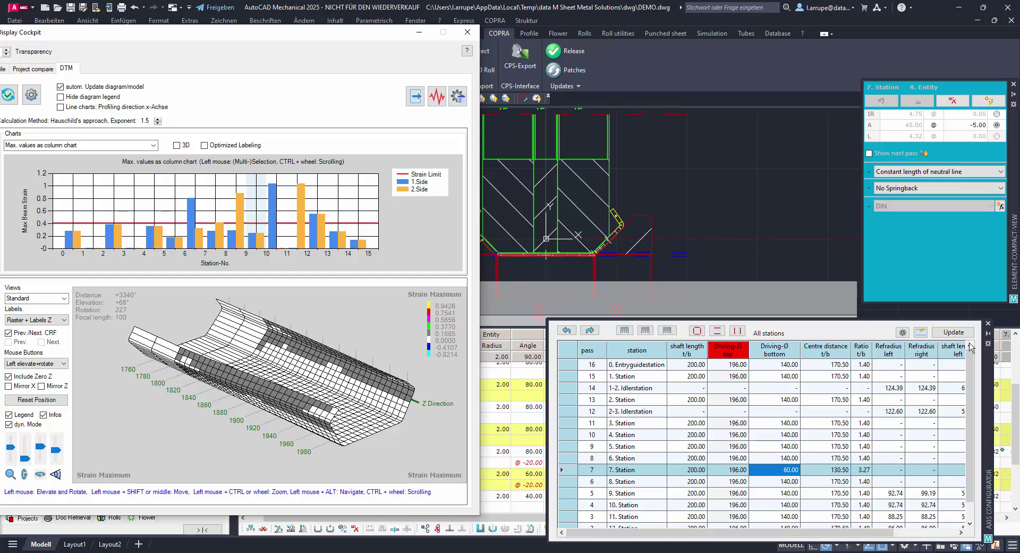
{"action": "left_click", "coordinate": [988, 324]}
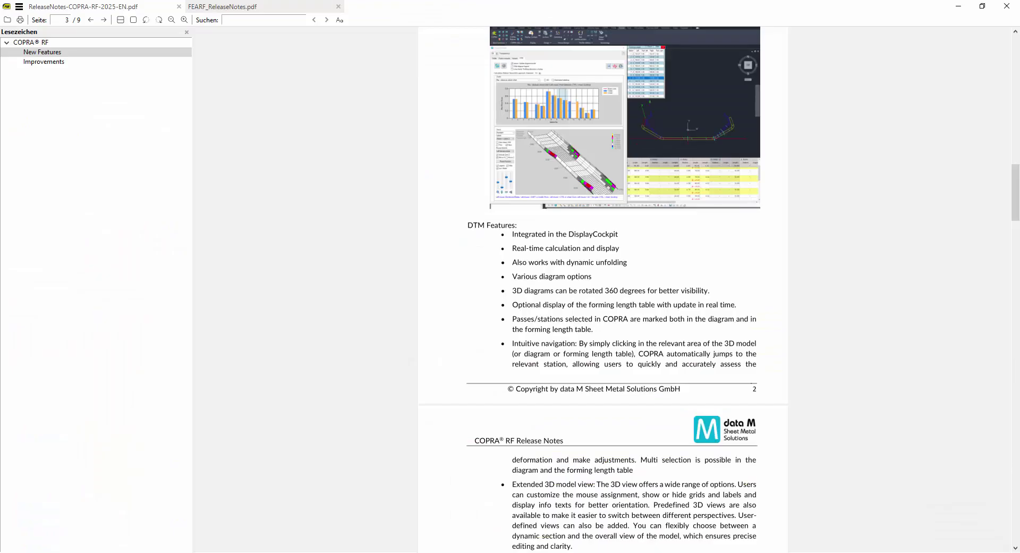
- Switch to the COPRA RF 2025 release notes PDF and read the remaining DTM features and the Enhanced online help section
{"action": "scroll", "coordinate": [625, 290], "scroll_direction": "down", "scroll_amount": 4}
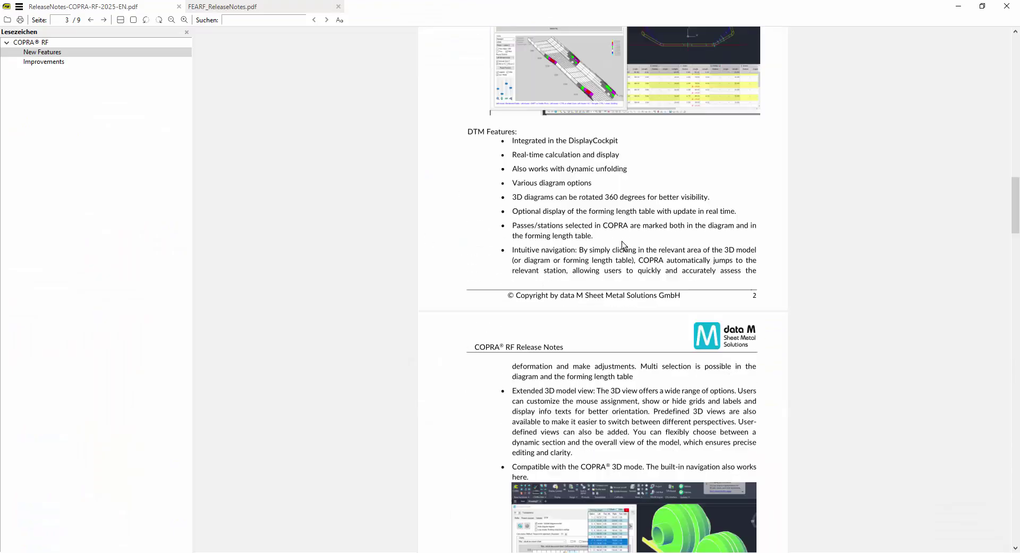
{"action": "scroll", "coordinate": [693, 229], "scroll_direction": "down", "scroll_amount": 1}
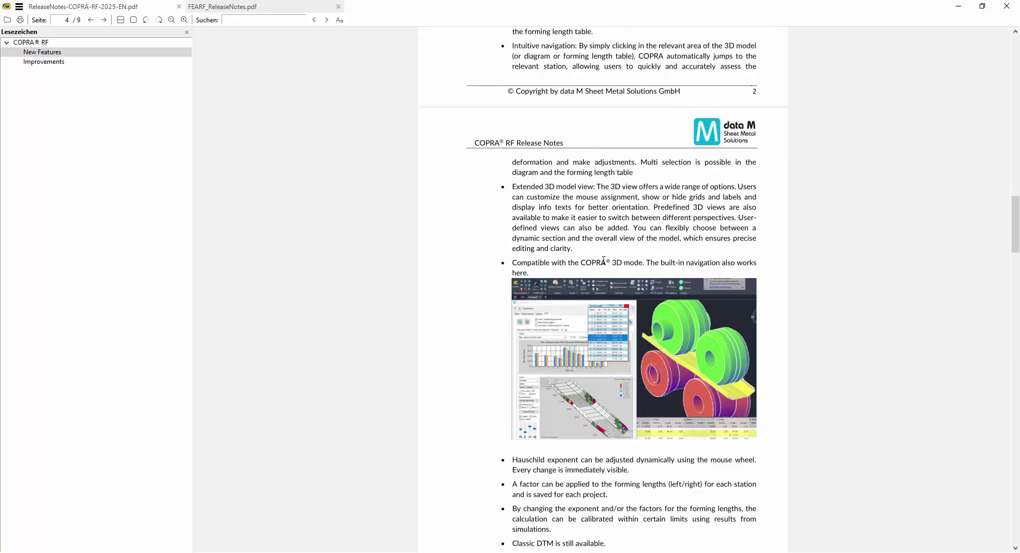
{"action": "scroll", "coordinate": [594, 279], "scroll_direction": "down", "scroll_amount": 1}
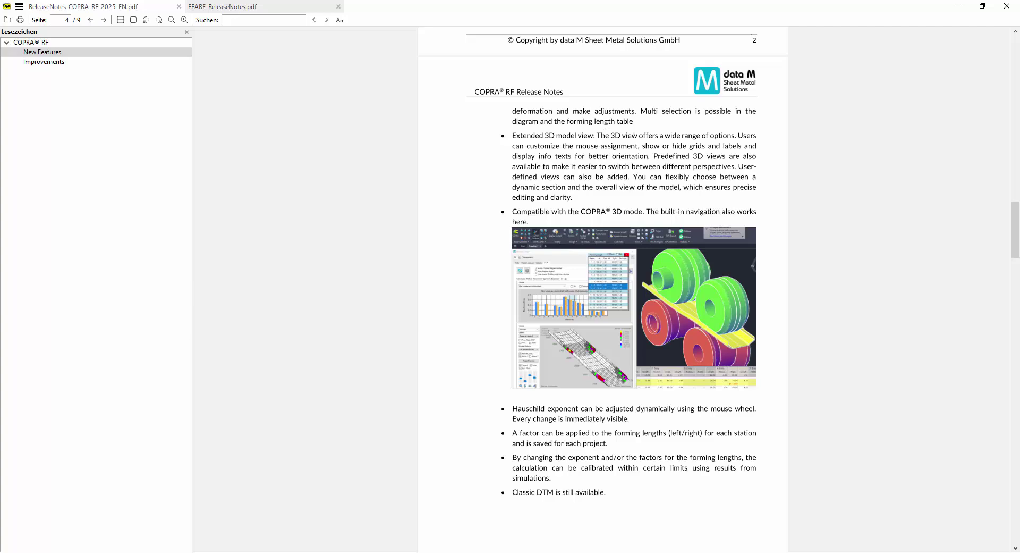
{"action": "scroll", "coordinate": [559, 127], "scroll_direction": "up", "scroll_amount": 2}
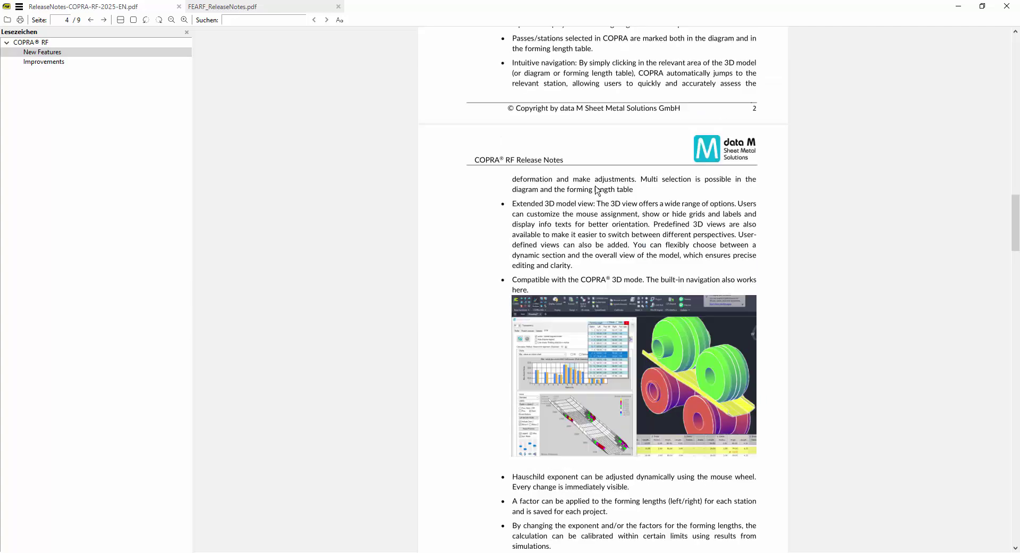
{"action": "scroll", "coordinate": [609, 177], "scroll_direction": "down", "scroll_amount": 7}
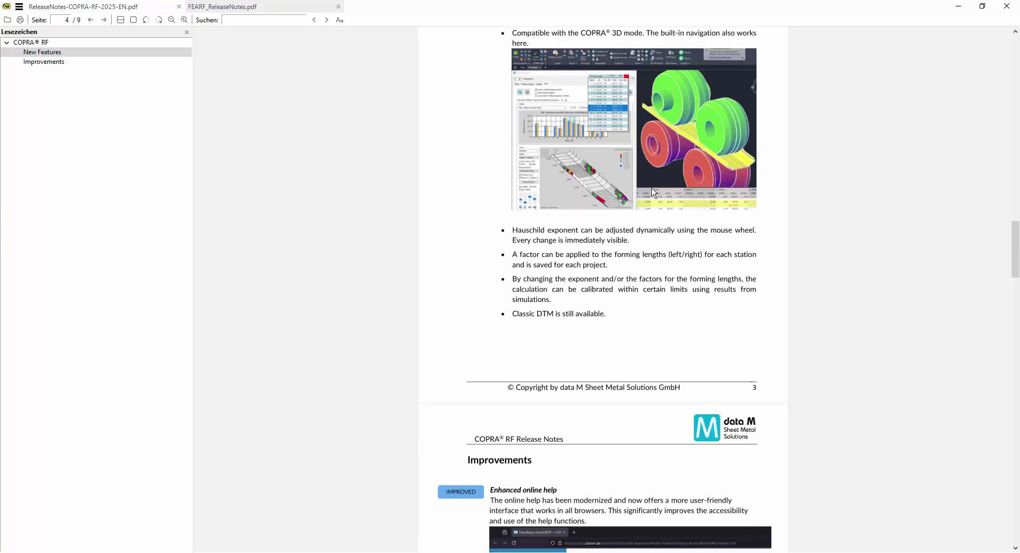
{"action": "scroll", "coordinate": [649, 144], "scroll_direction": "down", "scroll_amount": 5}
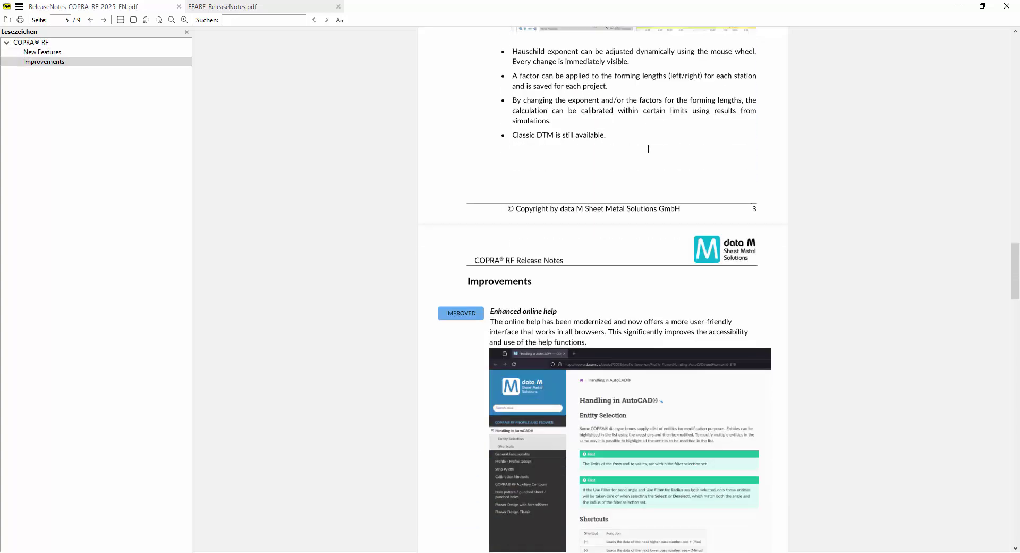
{"action": "scroll", "coordinate": [648, 148], "scroll_direction": "down", "scroll_amount": 5}
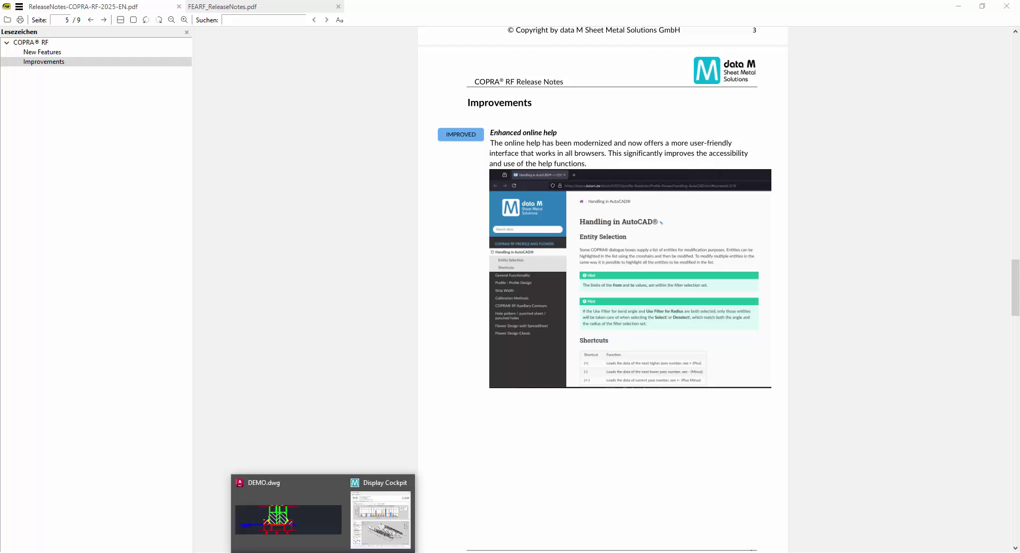
- Switch to the Display Cockpit and open its Realtime DTM online help page in the browser
{"action": "left_click", "coordinate": [389, 526]}
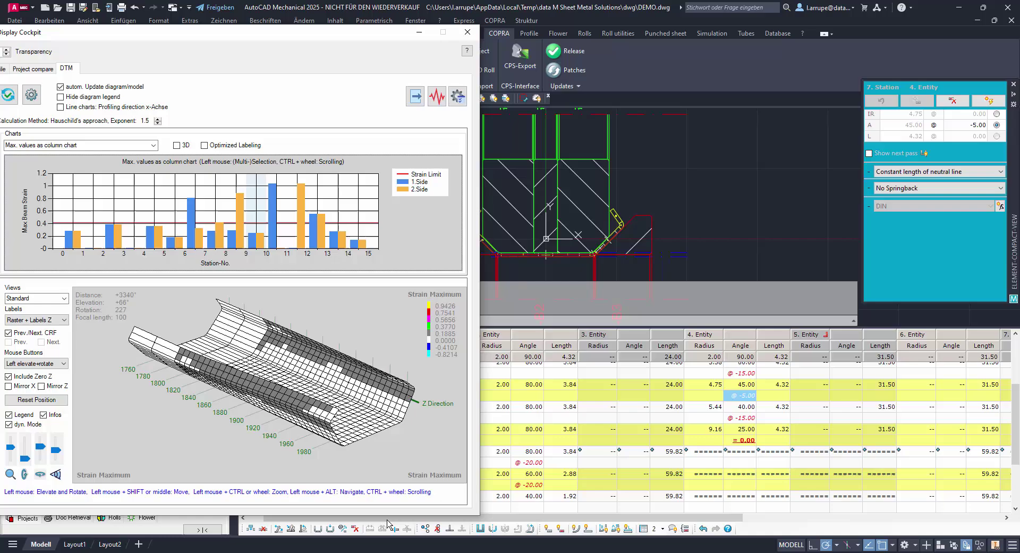
{"action": "left_click", "coordinate": [468, 51]}
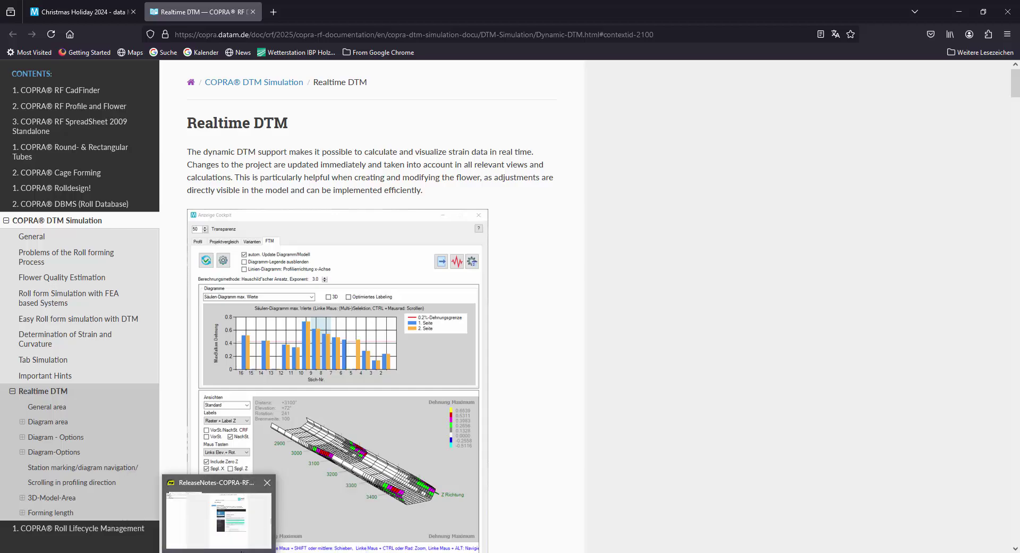
- Switch back to the release notes PDF and read the Inserted stations improvement
{"action": "left_click", "coordinate": [220, 552]}
{"action": "scroll", "coordinate": [445, 422], "scroll_direction": "down", "scroll_amount": 10}
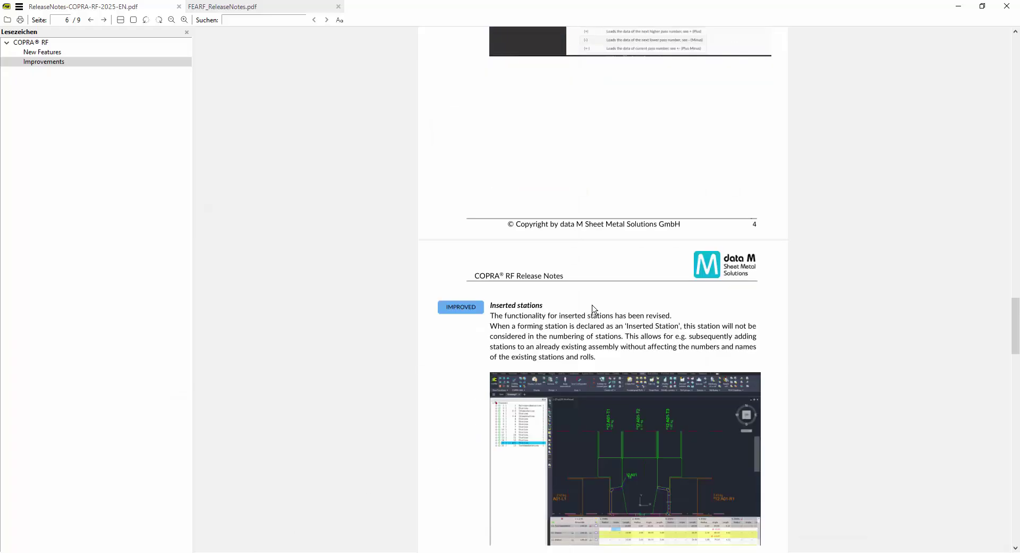
{"action": "scroll", "coordinate": [503, 133], "scroll_direction": "up", "scroll_amount": 1}
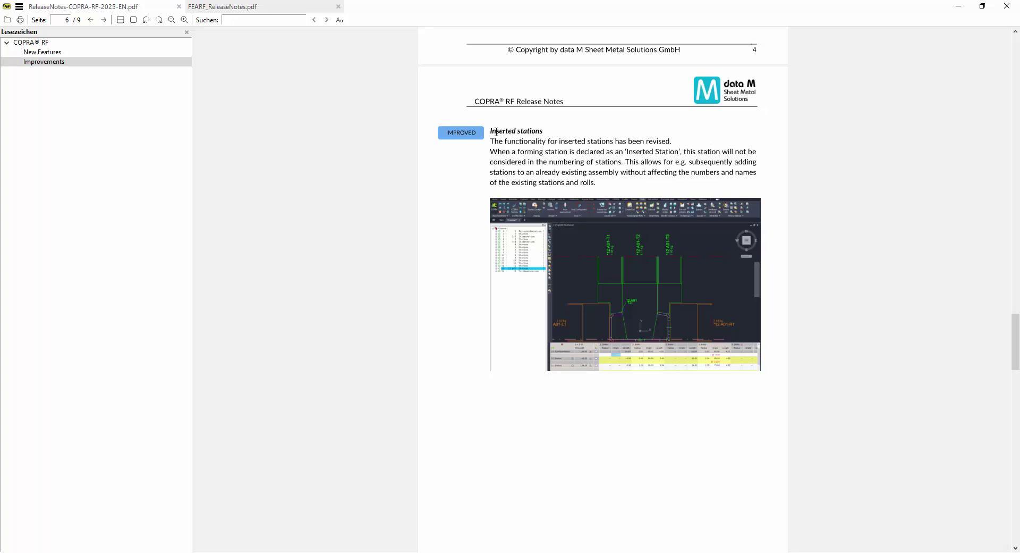
{"action": "left_click_drag", "start_coordinate": [492, 134], "coordinate": [626, 150]}
{"action": "left_click", "coordinate": [562, 148]}
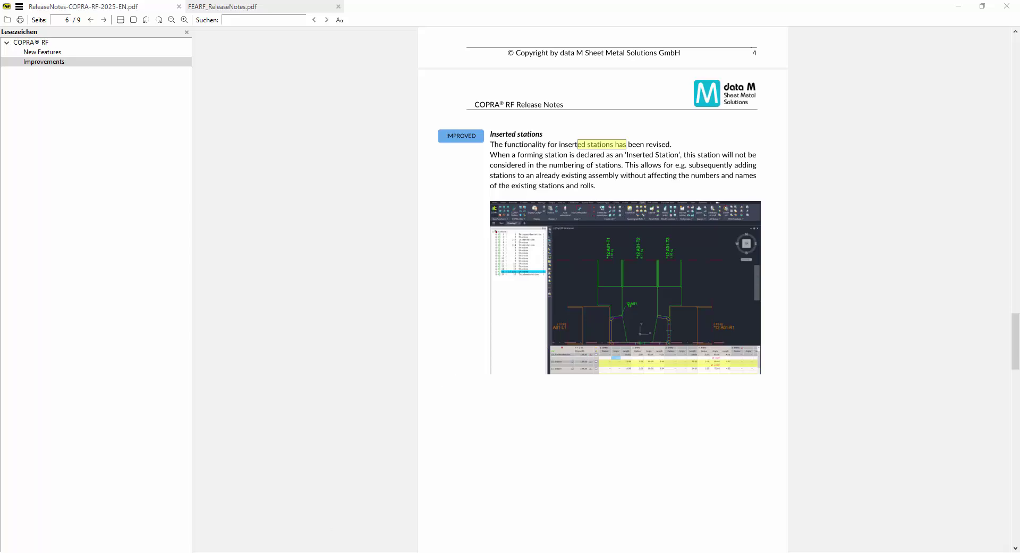
- Switch to AutoCAD Mechanical, close the Display Cockpit and show the DEMO project's station list under Rolls
{"action": "left_click", "coordinate": [323, 529]}
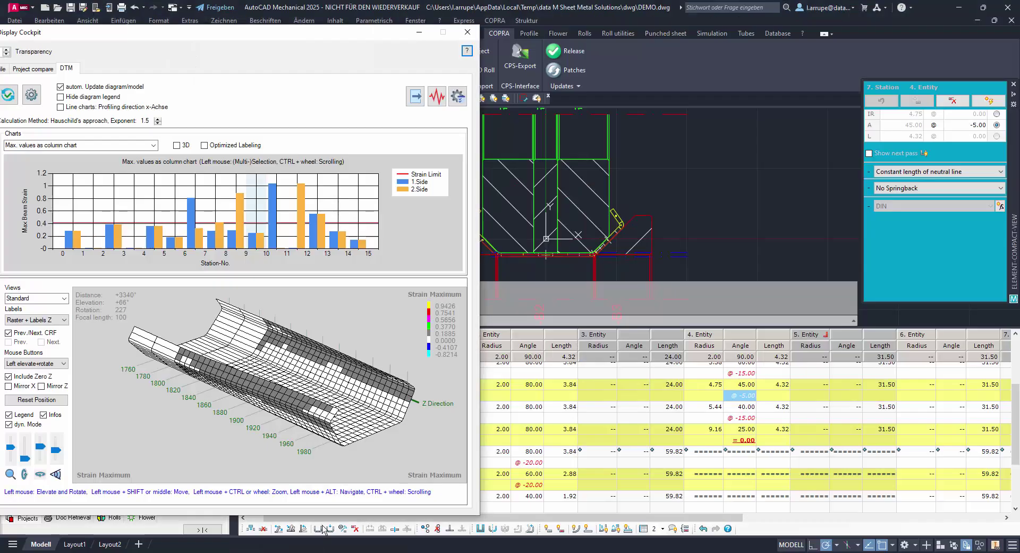
{"action": "left_click", "coordinate": [467, 32]}
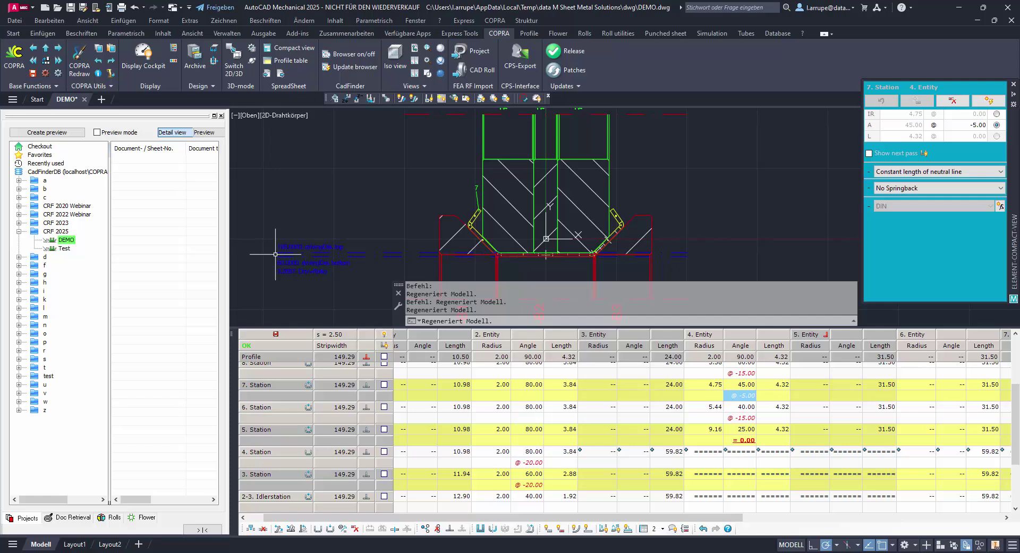
{"action": "left_click", "coordinate": [110, 516]}
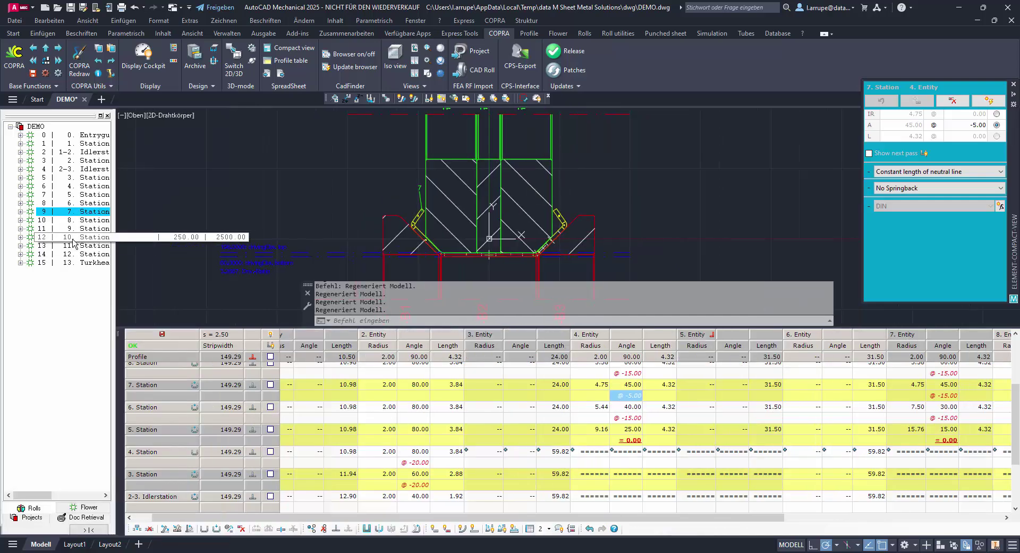
- Declare station 7 as an inserted station in the Station Attributes and apply the change
{"action": "right_click", "coordinate": [74, 243]}
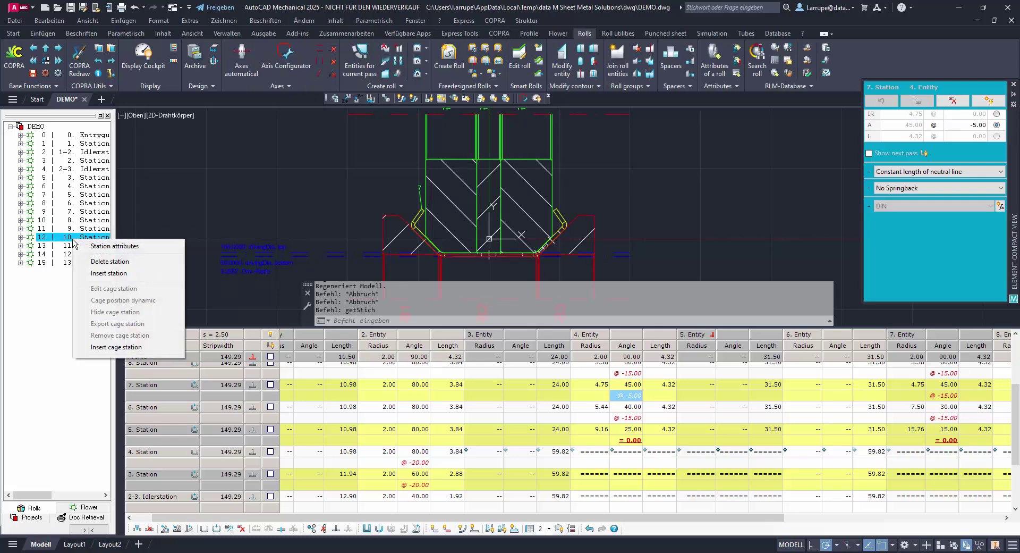
{"action": "left_click", "coordinate": [114, 246]}
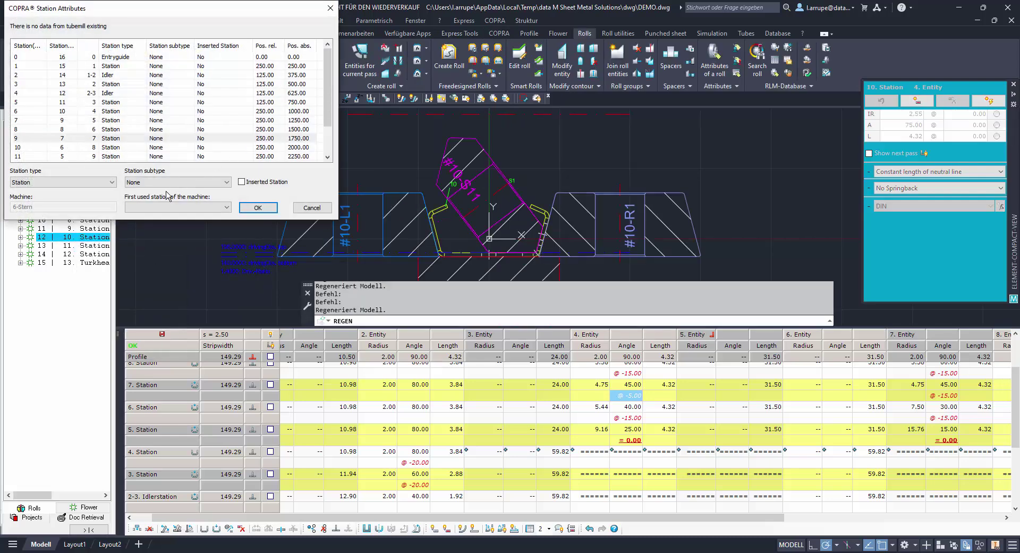
{"action": "left_click", "coordinate": [248, 182]}
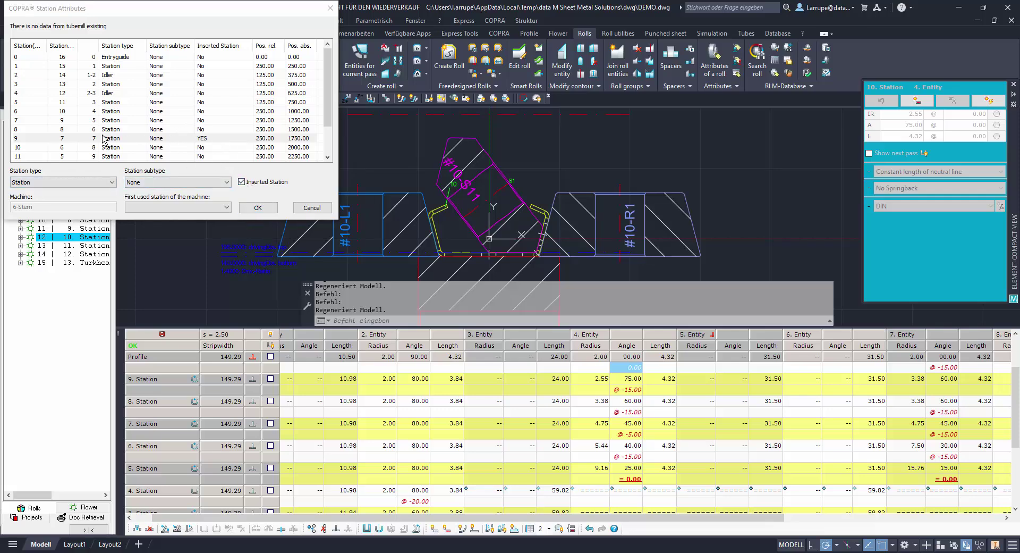
{"action": "left_click", "coordinate": [258, 208]}
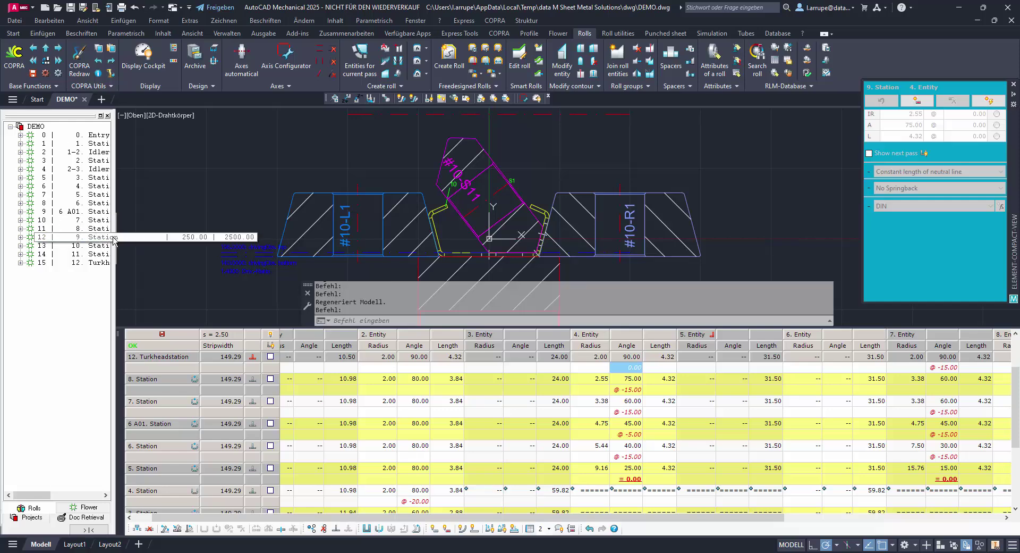
- Widen the station list, select inserted station 6 A01 and review its station attributes
{"action": "left_click", "coordinate": [113, 239]}
{"action": "left_click_drag", "start_coordinate": [114, 276], "coordinate": [173, 276]}
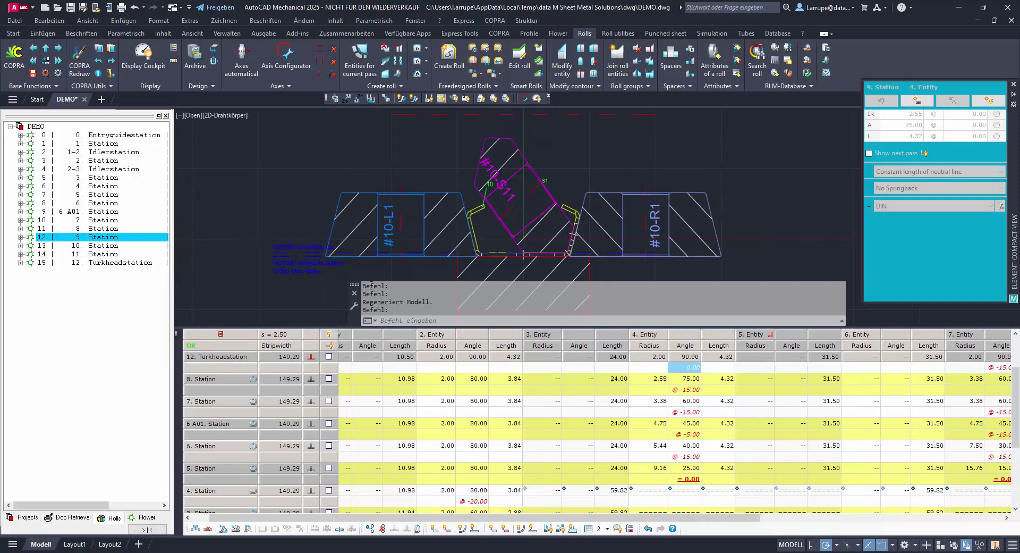
{"action": "left_click", "coordinate": [93, 212]}
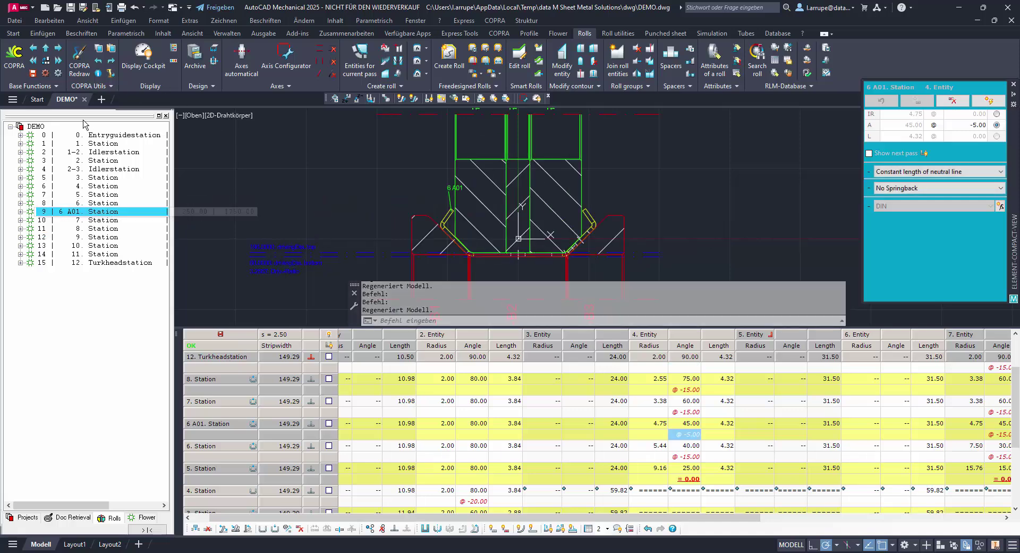
{"action": "right_click", "coordinate": [105, 213]}
{"action": "left_click", "coordinate": [160, 219]}
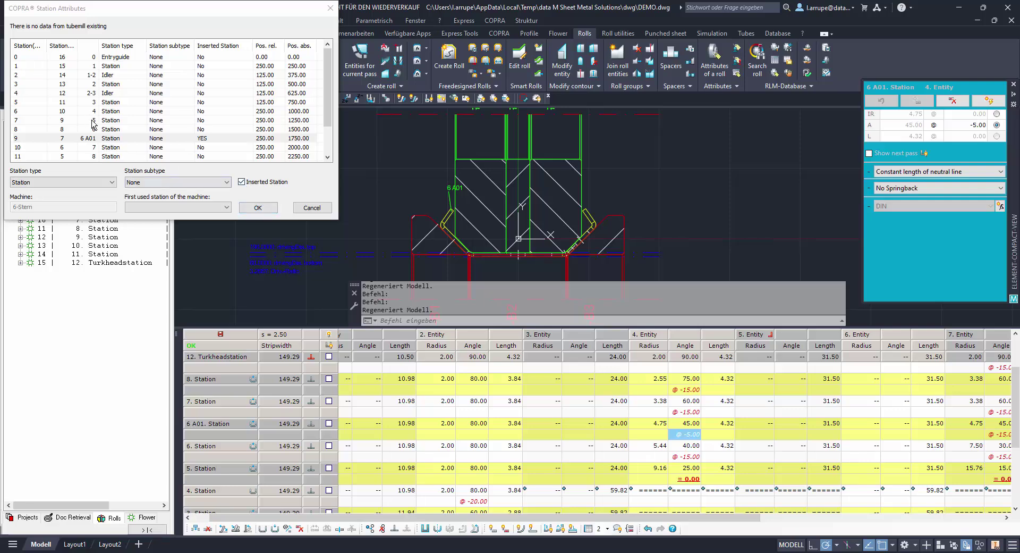
{"action": "left_click", "coordinate": [258, 207]}
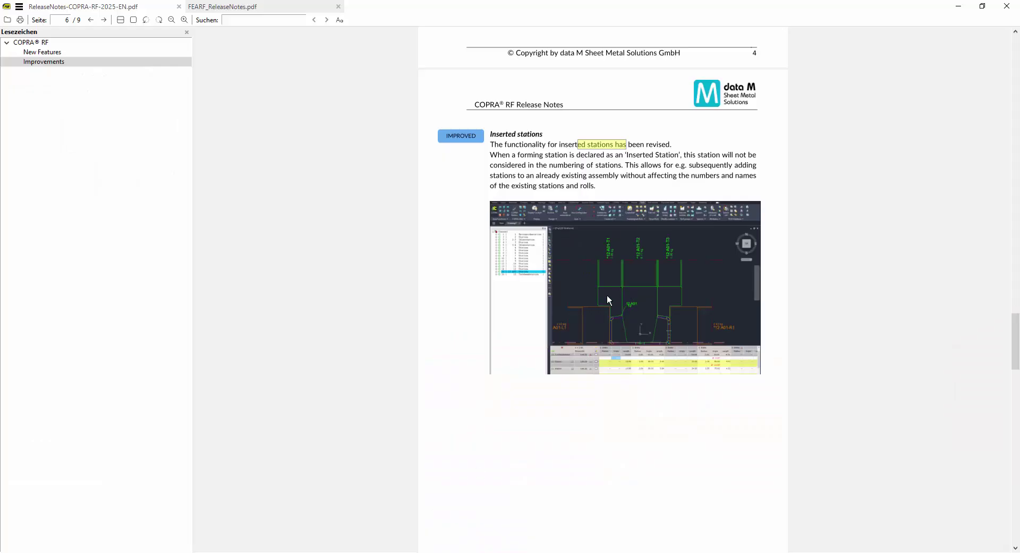
- Switch to the COPRA RF 2025 release notes PDF and read the Other improvements, including the Material dialog help button and 4K adjustments
{"action": "scroll", "coordinate": [595, 314], "scroll_direction": "down", "scroll_amount": 5}
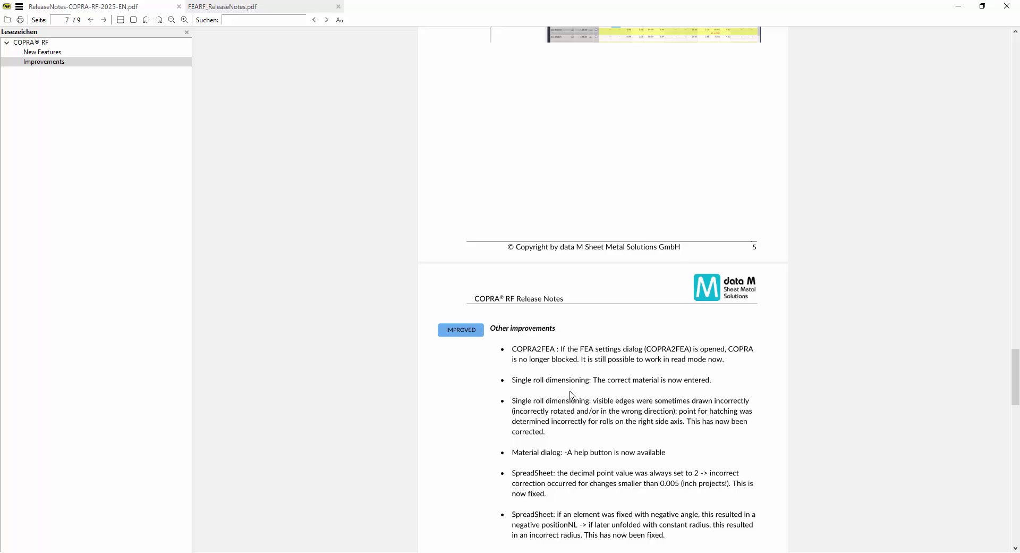
{"action": "scroll", "coordinate": [591, 402], "scroll_direction": "down", "scroll_amount": 1}
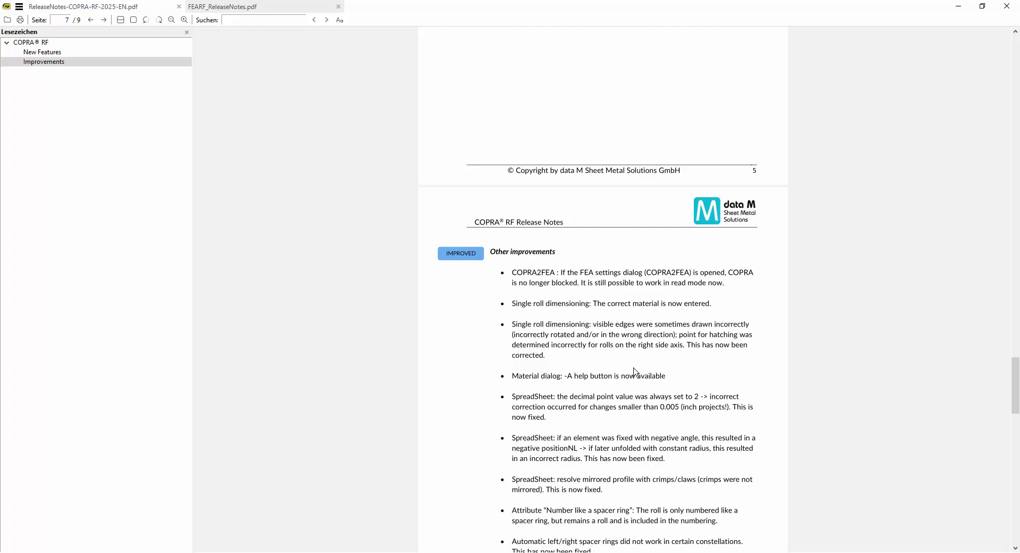
{"action": "left_click_drag", "start_coordinate": [513, 379], "coordinate": [638, 380]}
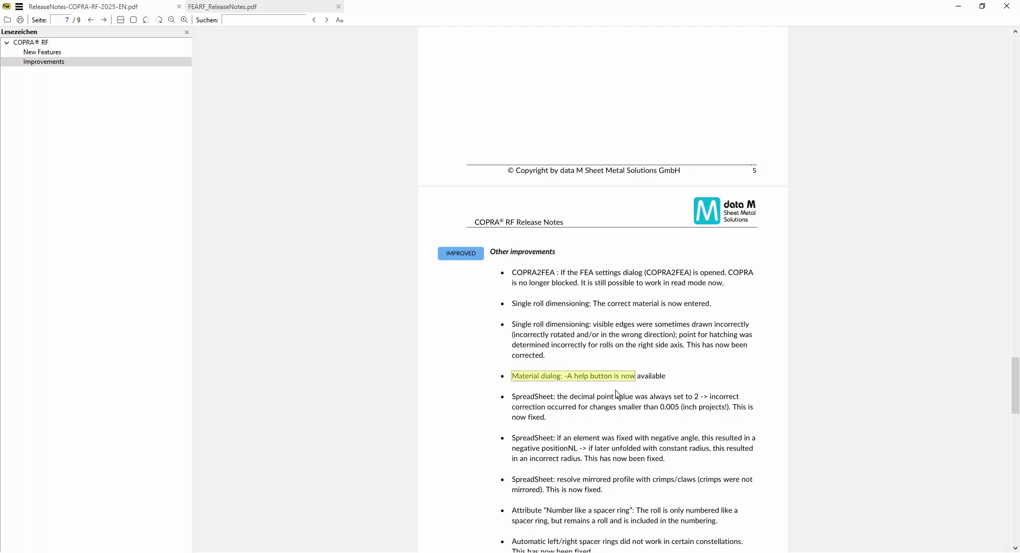
{"action": "scroll", "coordinate": [617, 394], "scroll_direction": "down", "scroll_amount": 1}
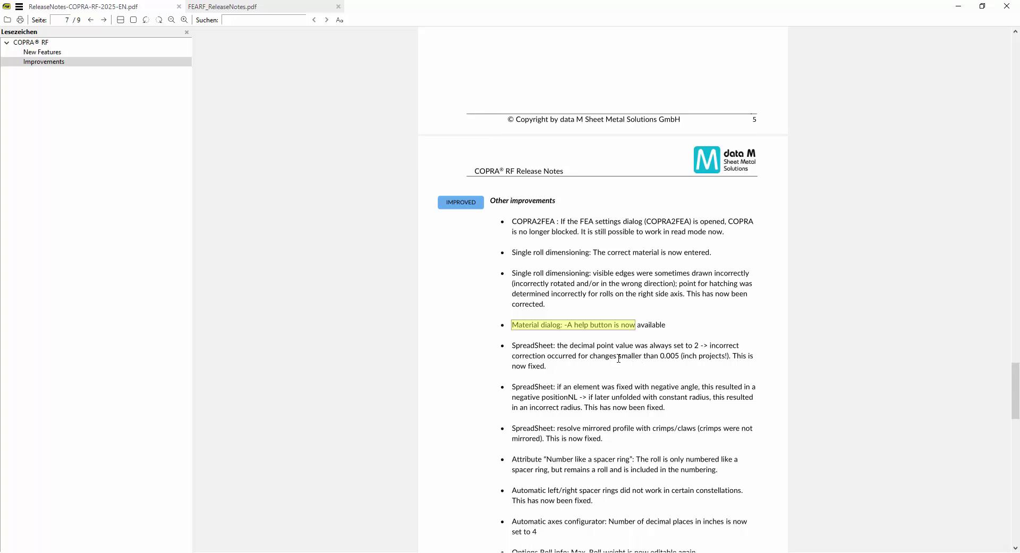
{"action": "scroll", "coordinate": [619, 358], "scroll_direction": "down", "scroll_amount": 1}
{"action": "scroll", "coordinate": [618, 358], "scroll_direction": "down", "scroll_amount": 2}
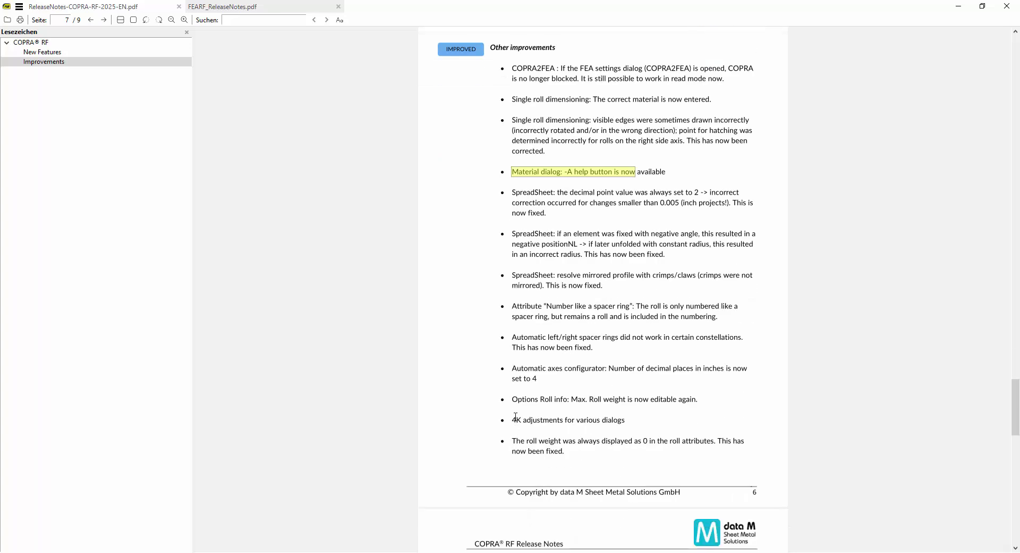
{"action": "left_click_drag", "start_coordinate": [516, 418], "coordinate": [643, 424]}
{"action": "left_click", "coordinate": [542, 417]}
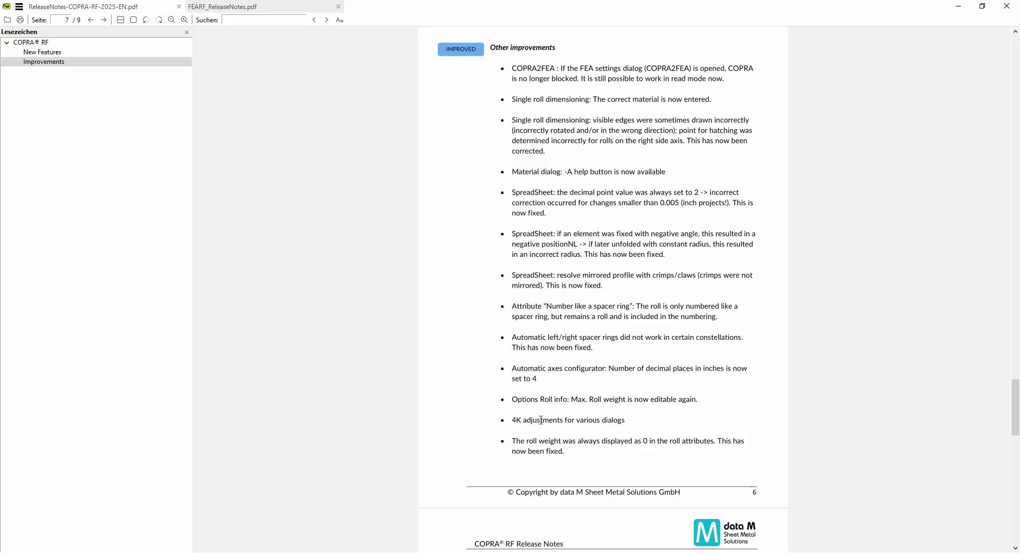
- Read the remaining improvements to the end of the release notes and return to the DTM Features list
{"action": "scroll", "coordinate": [541, 419], "scroll_direction": "down", "scroll_amount": 1}
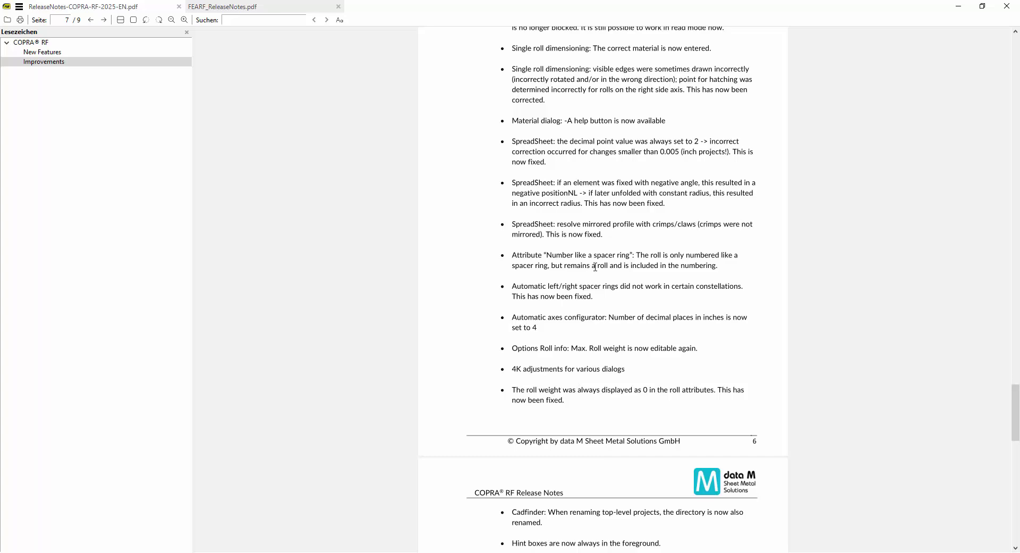
{"action": "scroll", "coordinate": [596, 268], "scroll_direction": "down", "scroll_amount": 3}
{"action": "scroll", "coordinate": [597, 272], "scroll_direction": "down", "scroll_amount": 3}
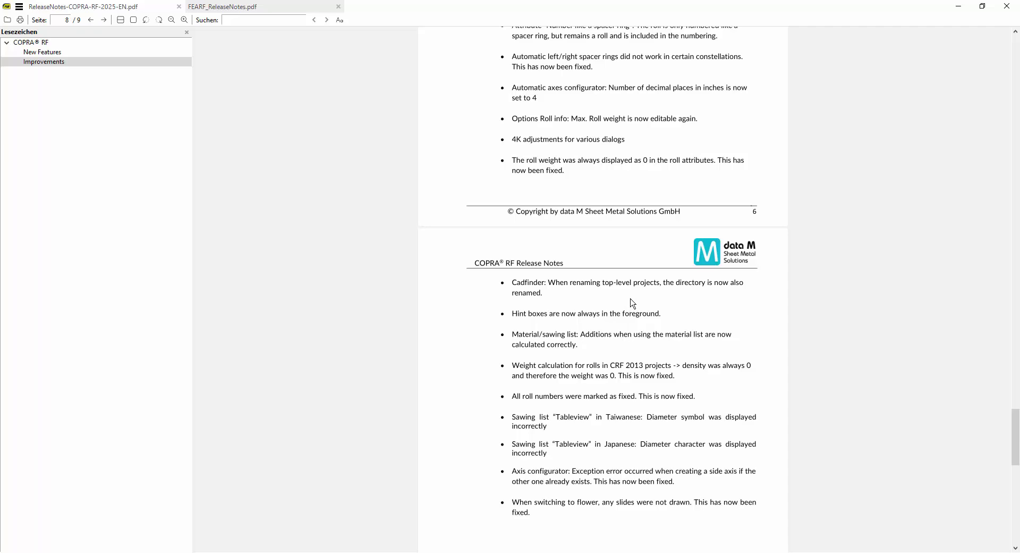
{"action": "left_click", "coordinate": [1018, 473]}
{"action": "left_click", "coordinate": [1018, 462]}
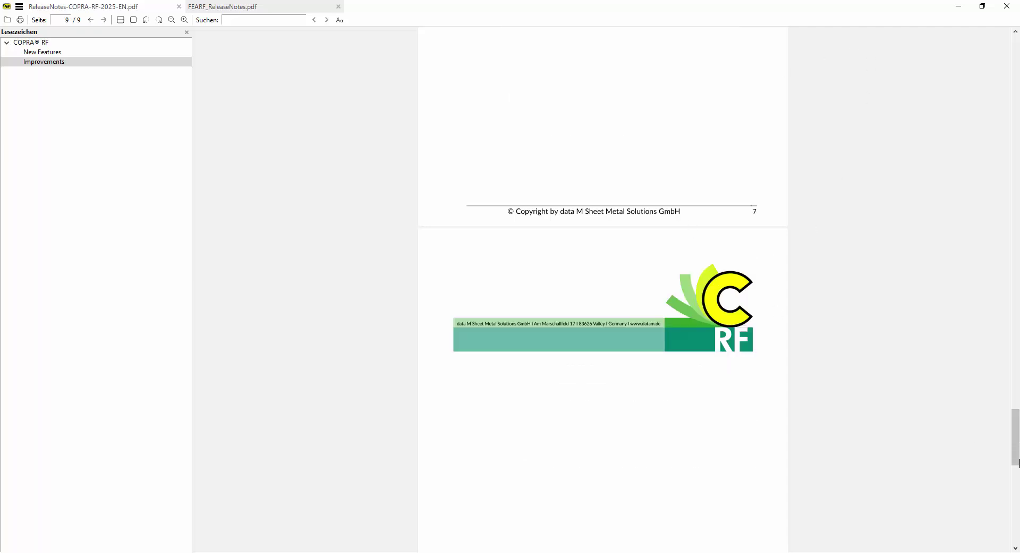
{"action": "left_click_drag", "start_coordinate": [1018, 455], "coordinate": [1019, 254]}
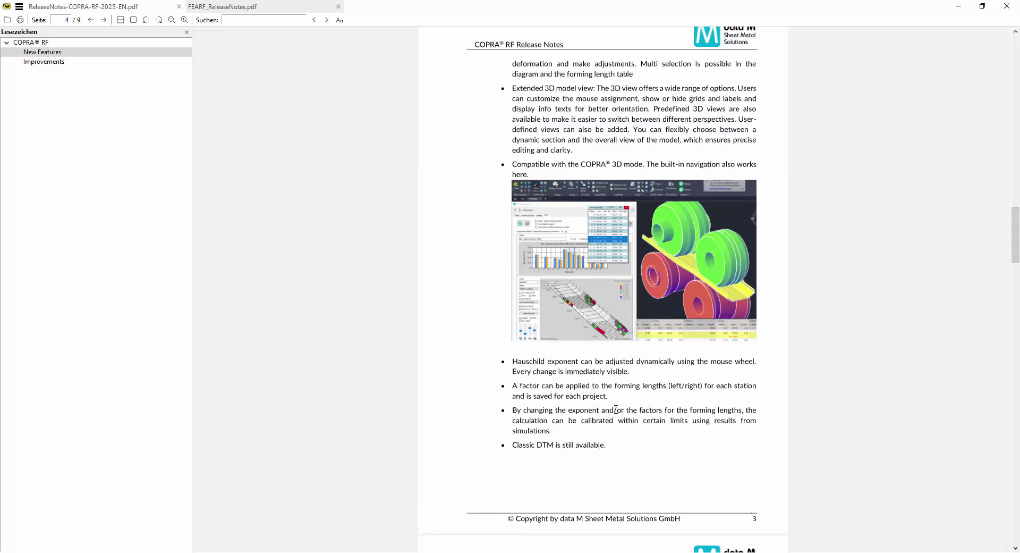
{"action": "scroll", "coordinate": [707, 323], "scroll_direction": "up", "scroll_amount": 5}
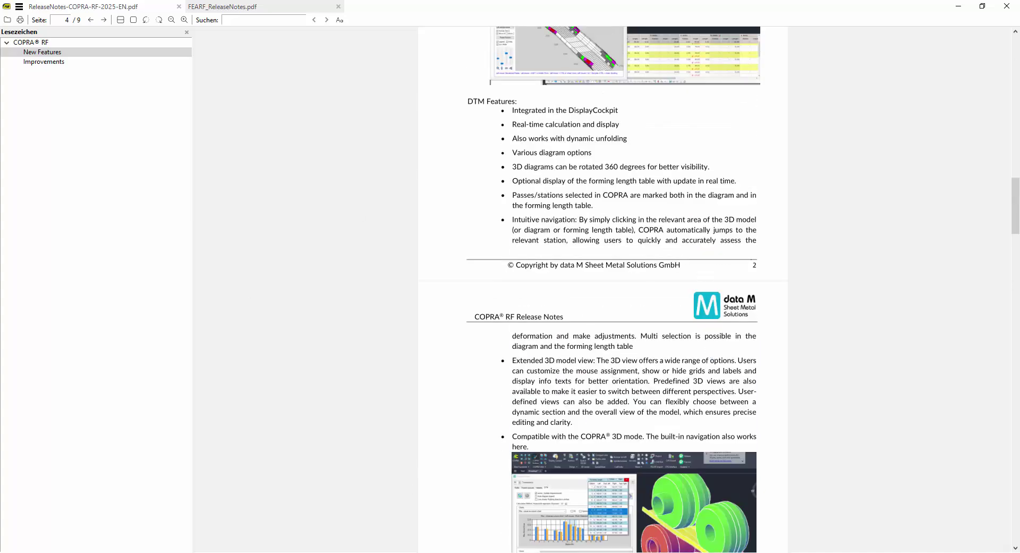
- Switch to FEARF_ReleaseNotes.pdf and read the Improved Look and Feel in COPRA FEA RF Process Control section at larger magnification
{"action": "left_click", "coordinate": [211, 4]}
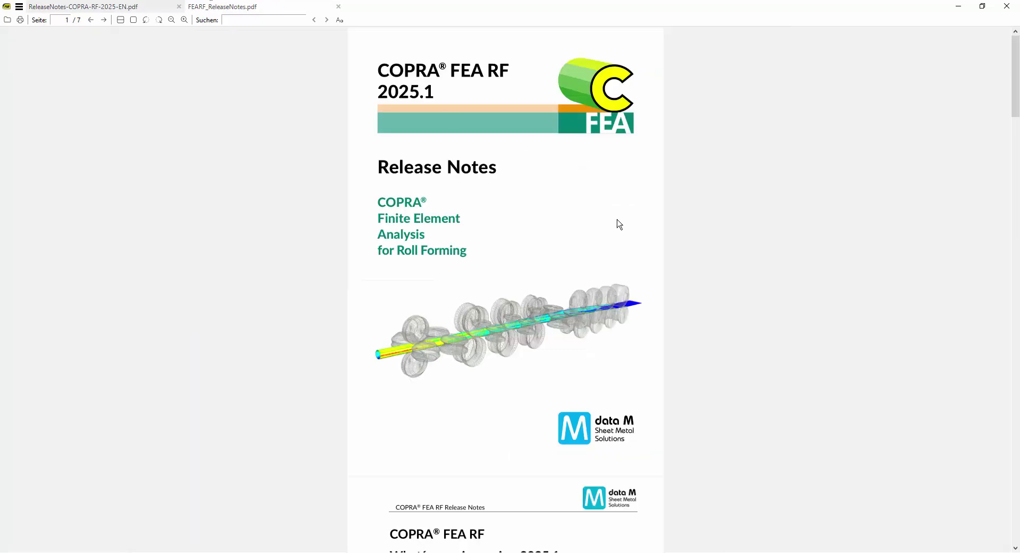
{"action": "scroll", "coordinate": [570, 223], "scroll_direction": "down", "scroll_amount": 5}
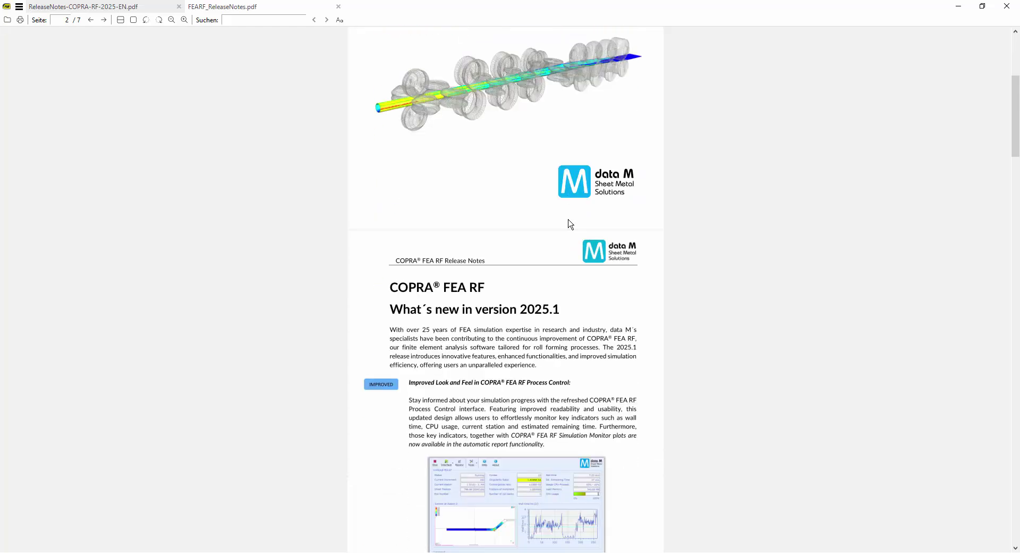
{"action": "scroll", "coordinate": [704, 237], "scroll_direction": "up", "scroll_amount": 1}
{"action": "scroll", "coordinate": [704, 237], "scroll_direction": "down", "scroll_amount": 2}
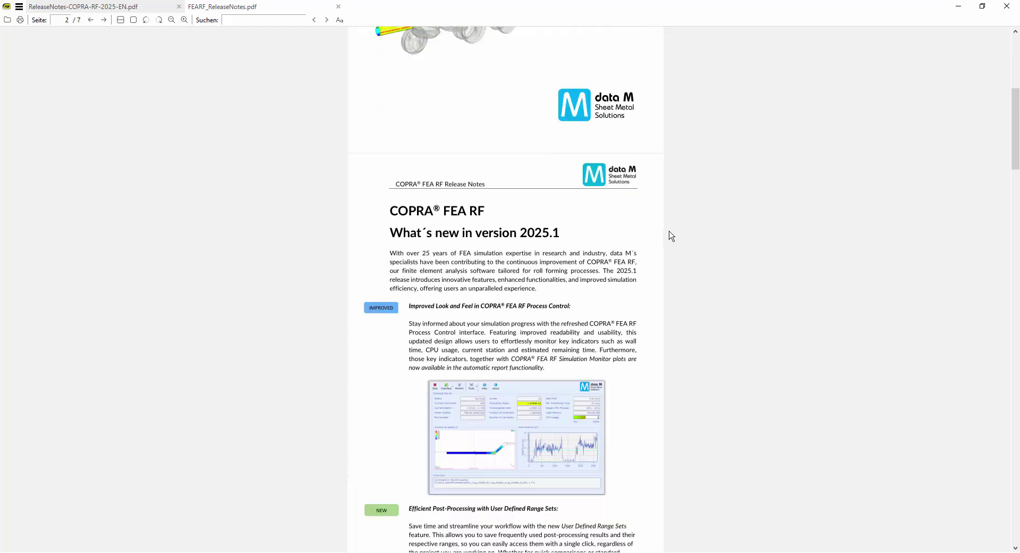
{"action": "scroll", "coordinate": [562, 309], "scroll_direction": "up", "scroll_amount": 3, "text": "ctrl"}
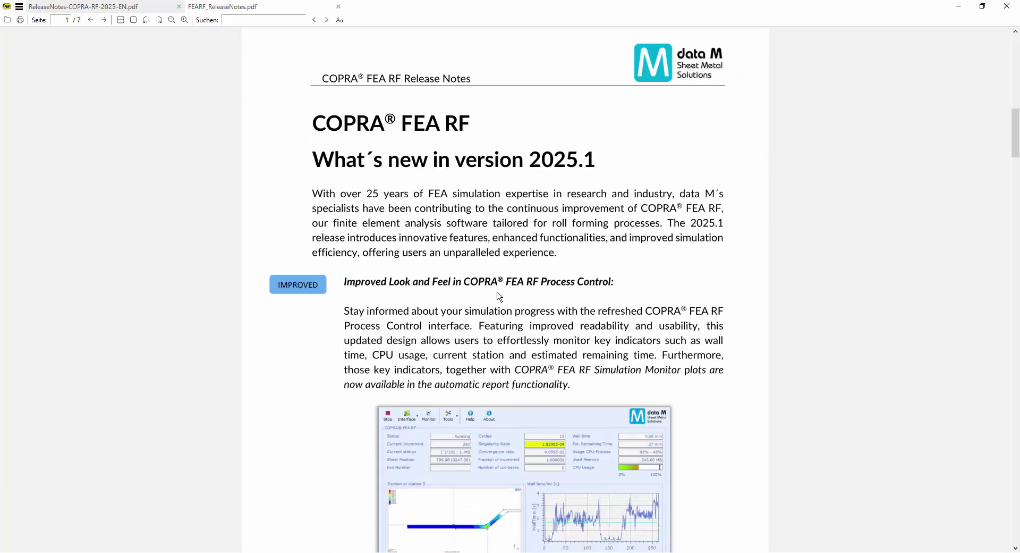
{"action": "scroll", "coordinate": [489, 298], "scroll_direction": "down", "scroll_amount": 1}
{"action": "scroll", "coordinate": [463, 296], "scroll_direction": "down", "scroll_amount": 2}
{"action": "scroll", "coordinate": [509, 199], "scroll_direction": "up", "scroll_amount": 1}
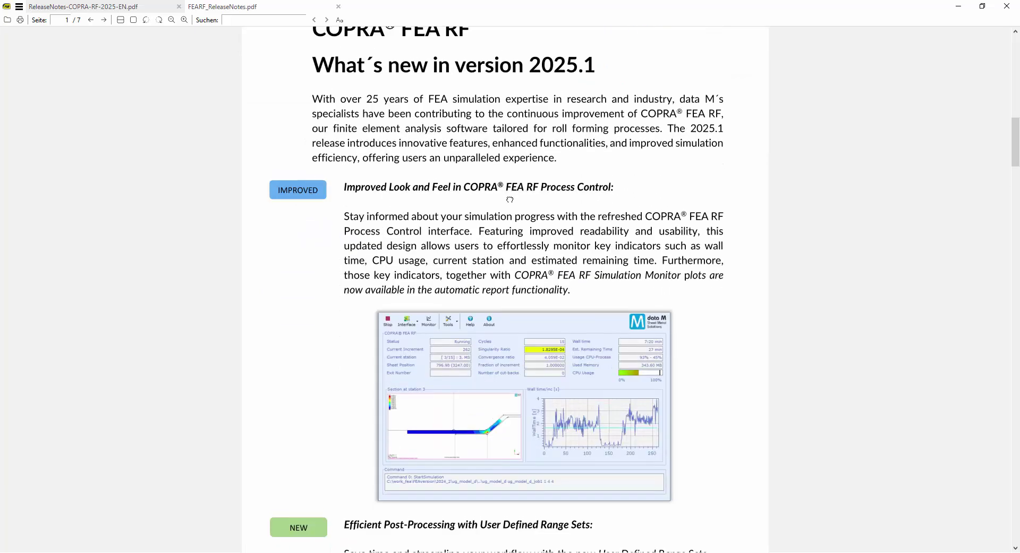
{"action": "left_click_drag", "start_coordinate": [407, 190], "coordinate": [537, 201]}
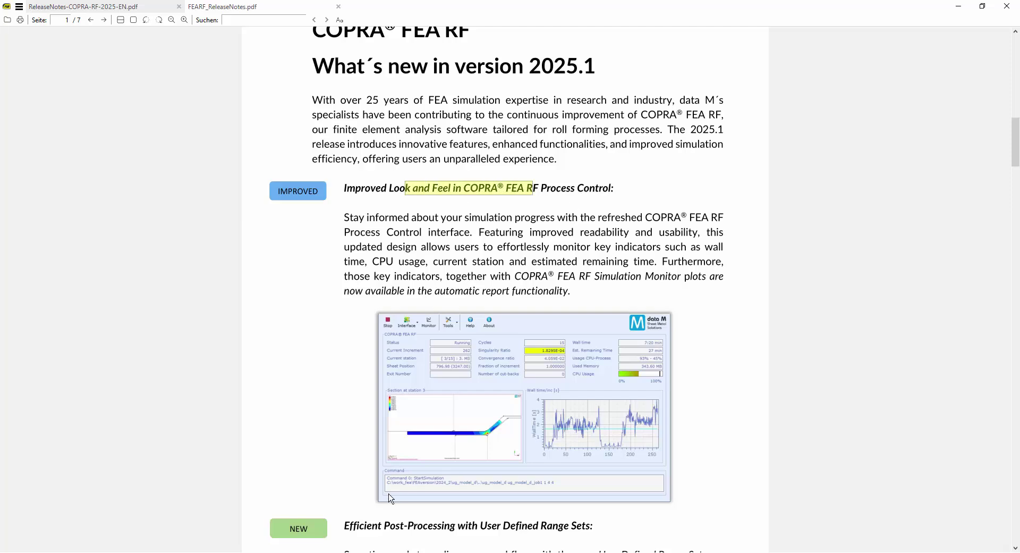
{"action": "scroll", "coordinate": [537, 174], "scroll_direction": "down", "scroll_amount": 1}
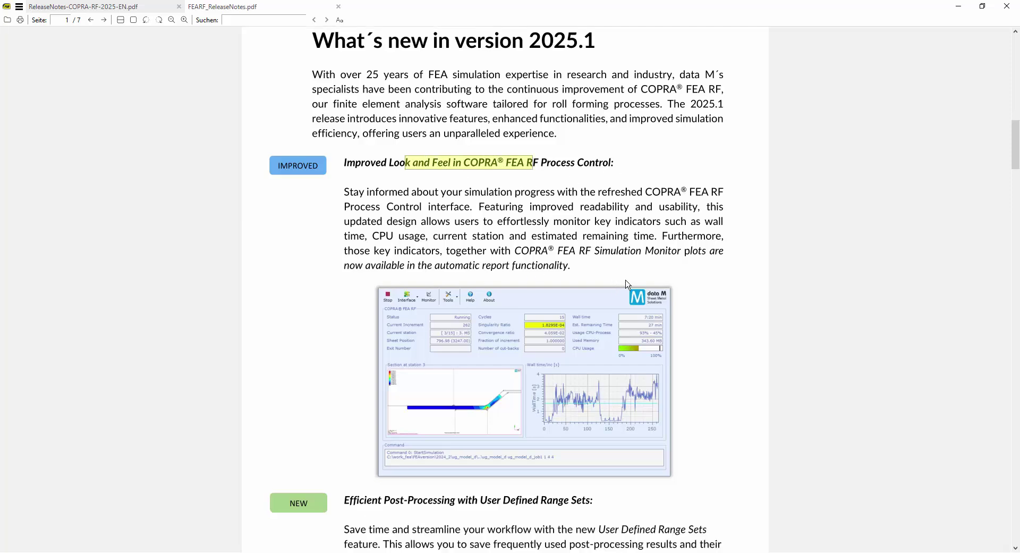
- Read the Efficient Post-Processing with User Defined Range Sets section and highlight its heading
{"action": "scroll", "coordinate": [658, 260], "scroll_direction": "down", "scroll_amount": 2}
{"action": "scroll", "coordinate": [658, 260], "scroll_direction": "down", "scroll_amount": 8}
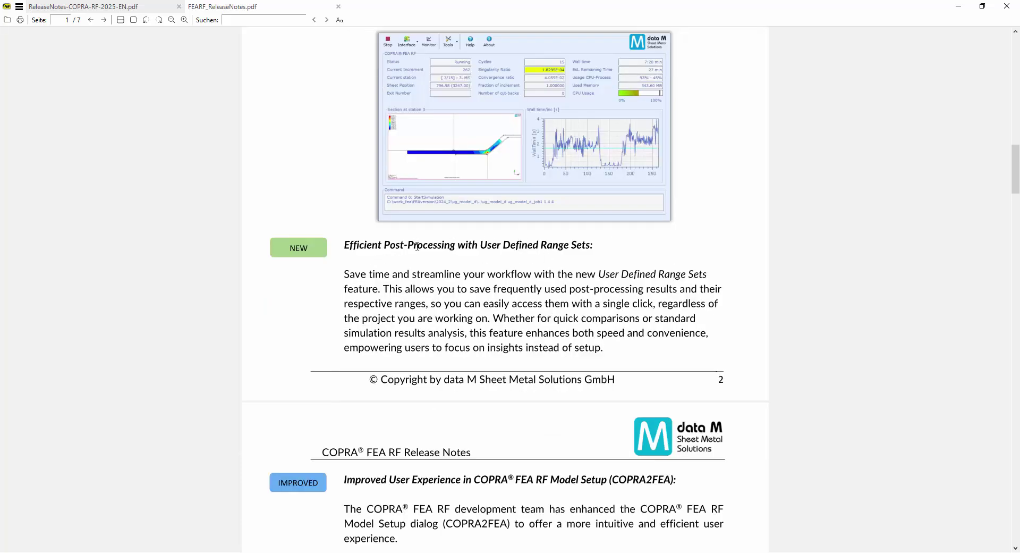
{"action": "left_click_drag", "start_coordinate": [347, 243], "coordinate": [590, 248]}
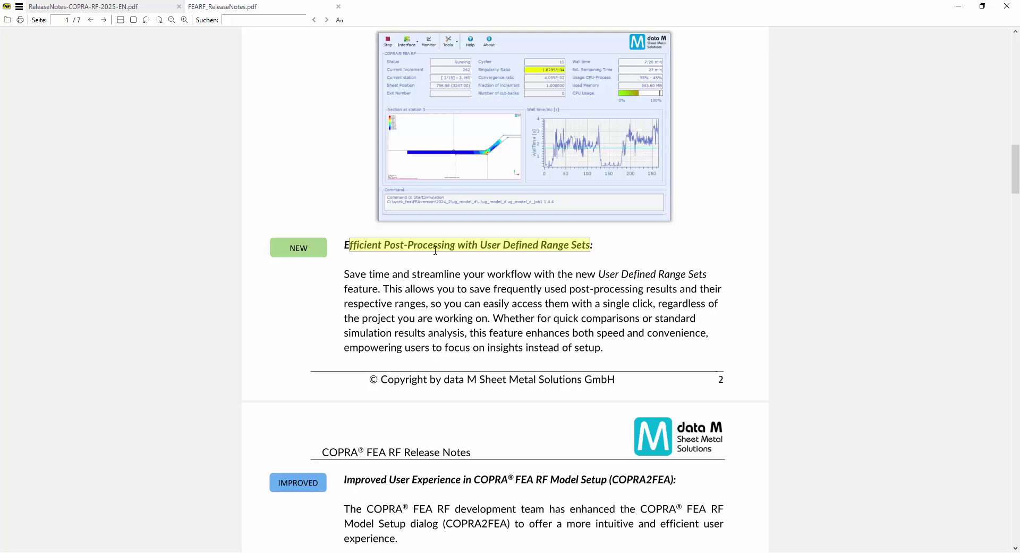
{"action": "left_click_drag", "start_coordinate": [478, 245], "coordinate": [599, 241]}
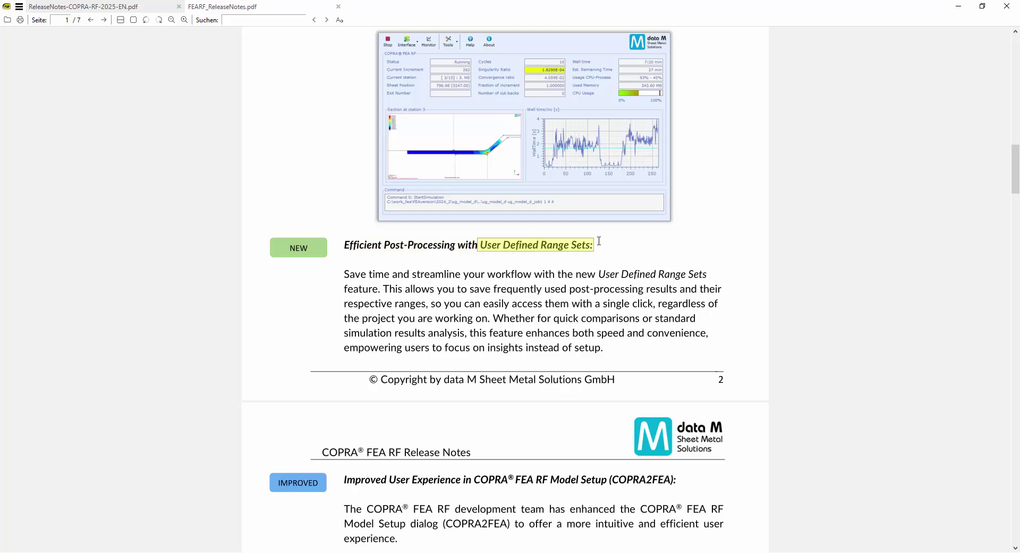
- Switch to AutoCAD Mechanical and open the FEA RF Project Manager of the DEMO project with simulation s1 selected
{"action": "left_click", "coordinate": [341, 551]}
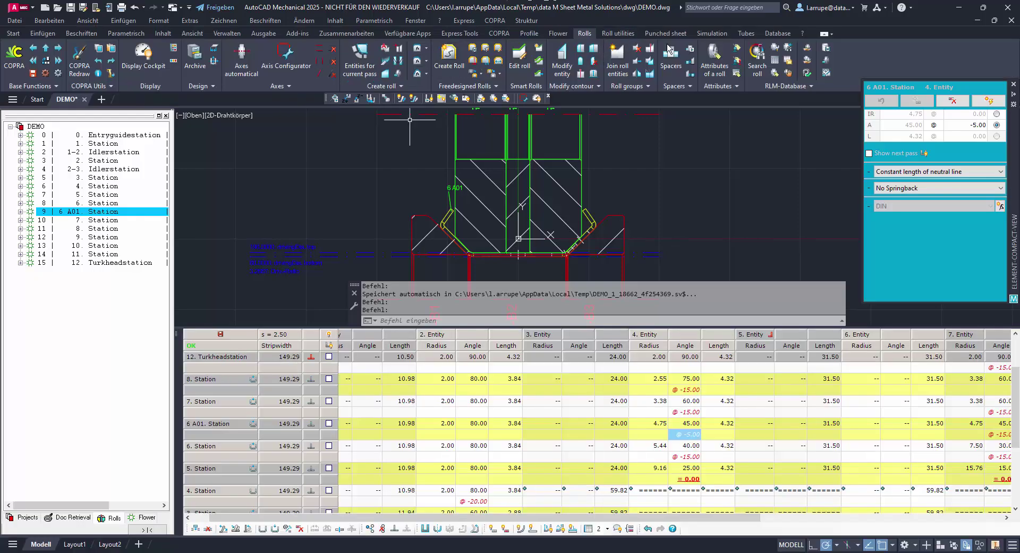
{"action": "left_click", "coordinate": [712, 34]}
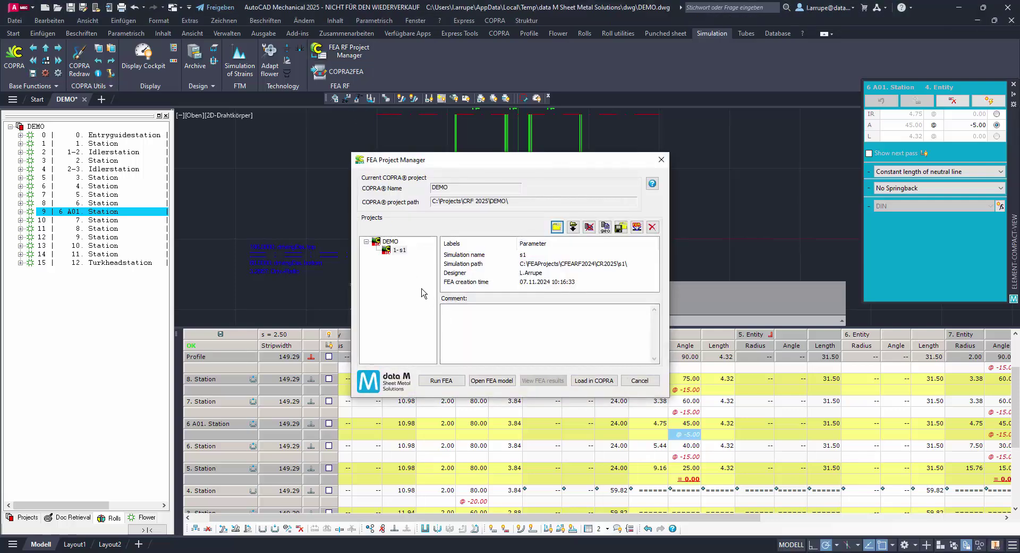
{"action": "left_click", "coordinate": [402, 250]}
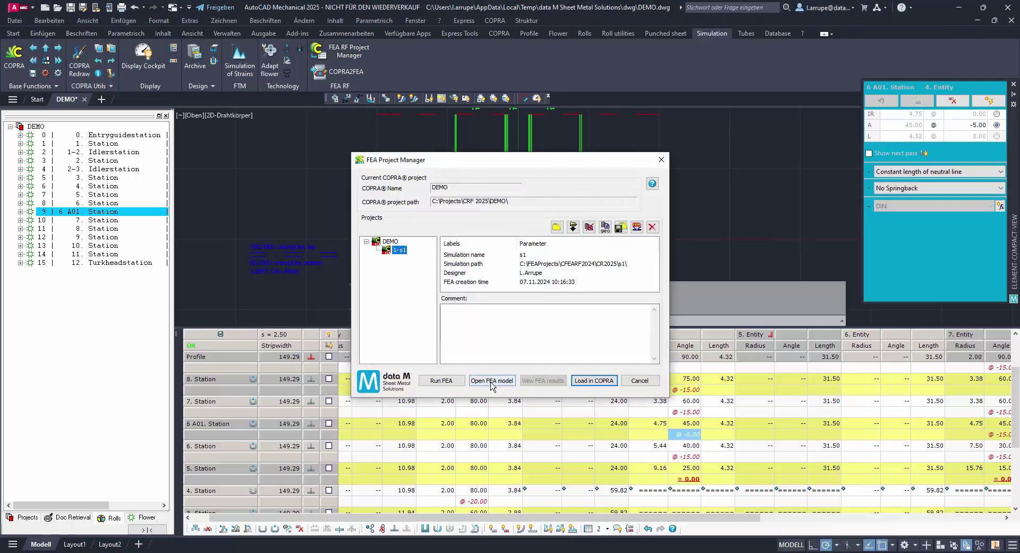
- Create a new FEA simulation project in a new folder named stest inside the CR2025 folder
{"action": "left_click", "coordinate": [559, 228]}
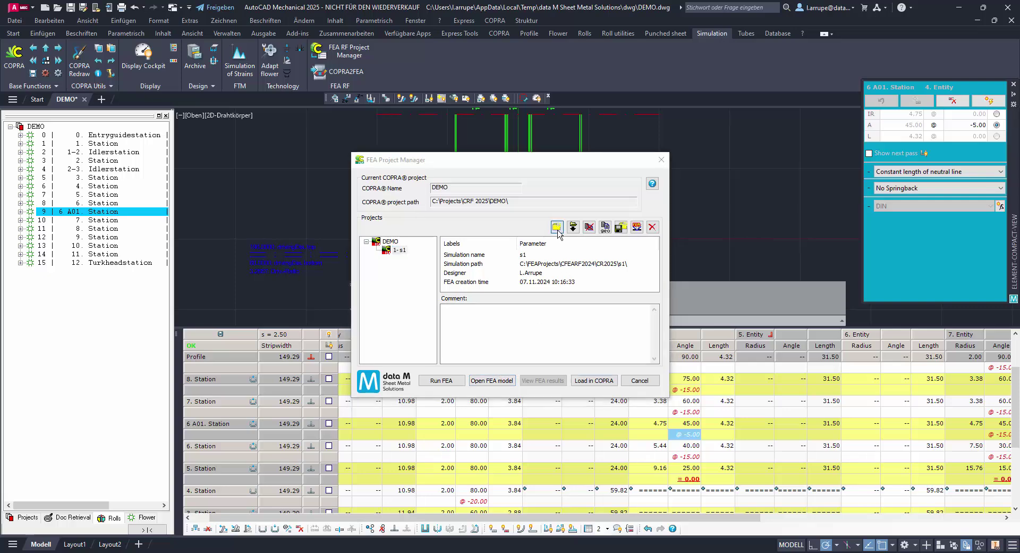
{"action": "right_click", "coordinate": [503, 302]}
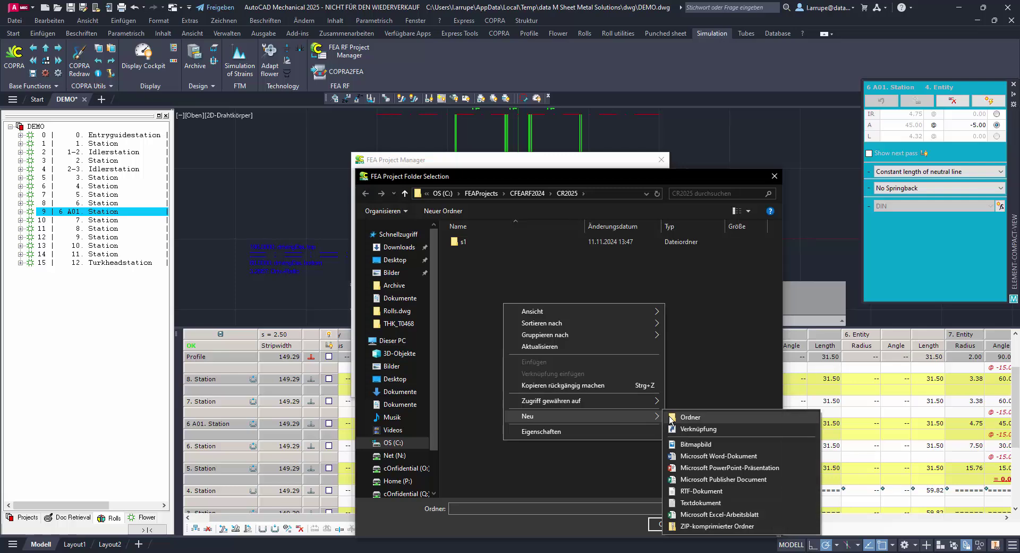
{"action": "left_click", "coordinate": [691, 418]}
{"action": "type", "text": "s"}
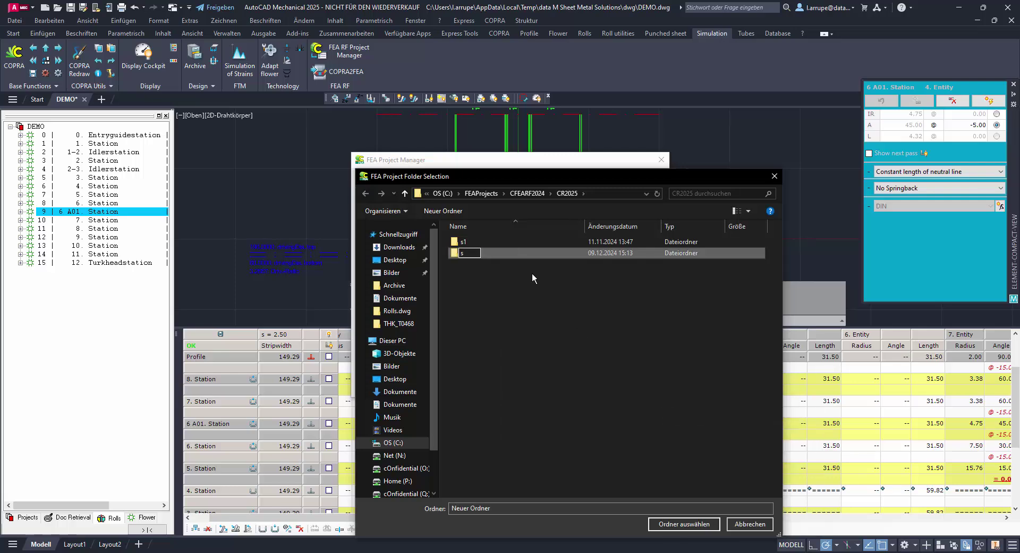
{"action": "type", "text": "test"}
{"action": "key", "text": "Return"}
{"action": "key", "text": "Return"}
{"action": "left_click", "coordinate": [684, 523]}
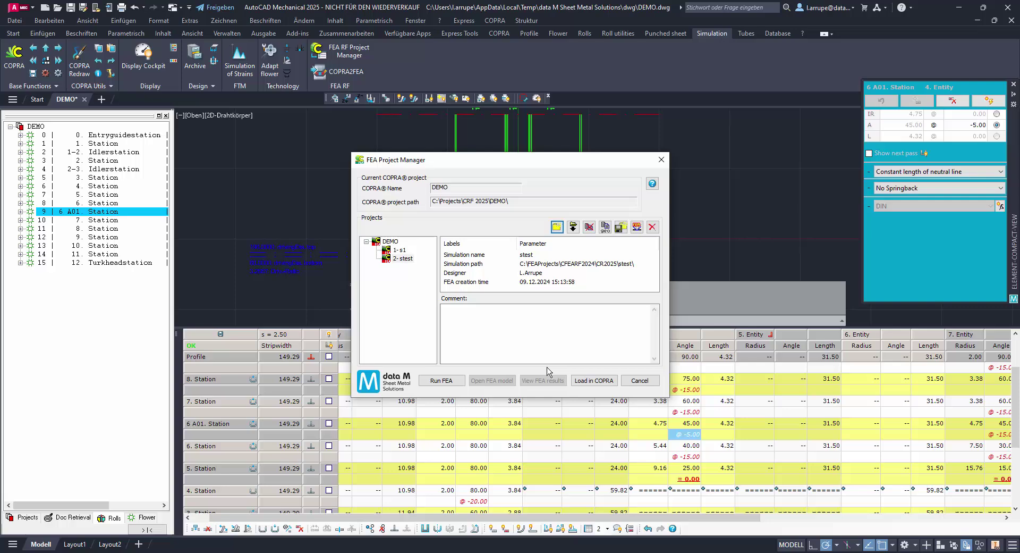
- Load the stest simulation in COPRA and start its model setup with COPRA2FEA
{"action": "left_click", "coordinate": [594, 380]}
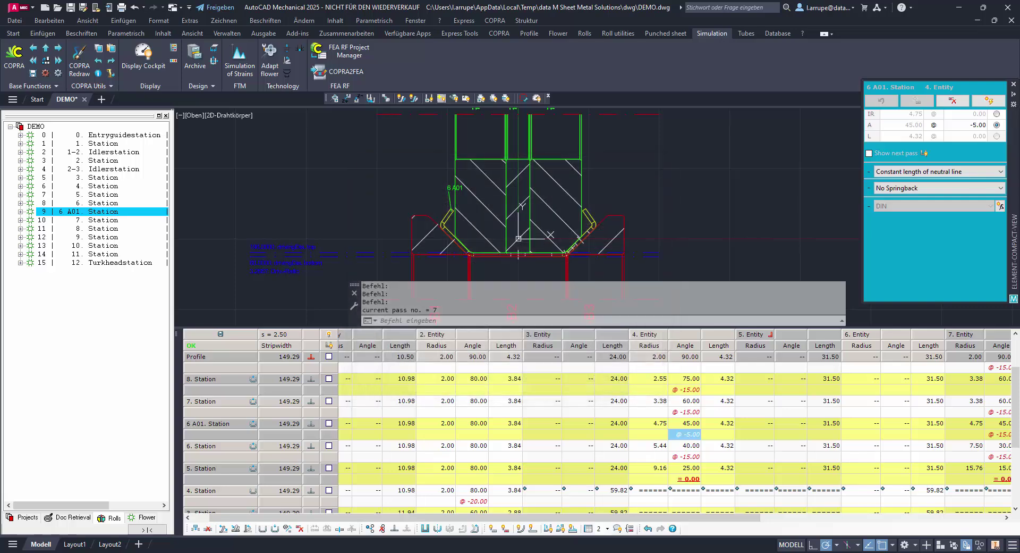
{"action": "left_click", "coordinate": [345, 73]}
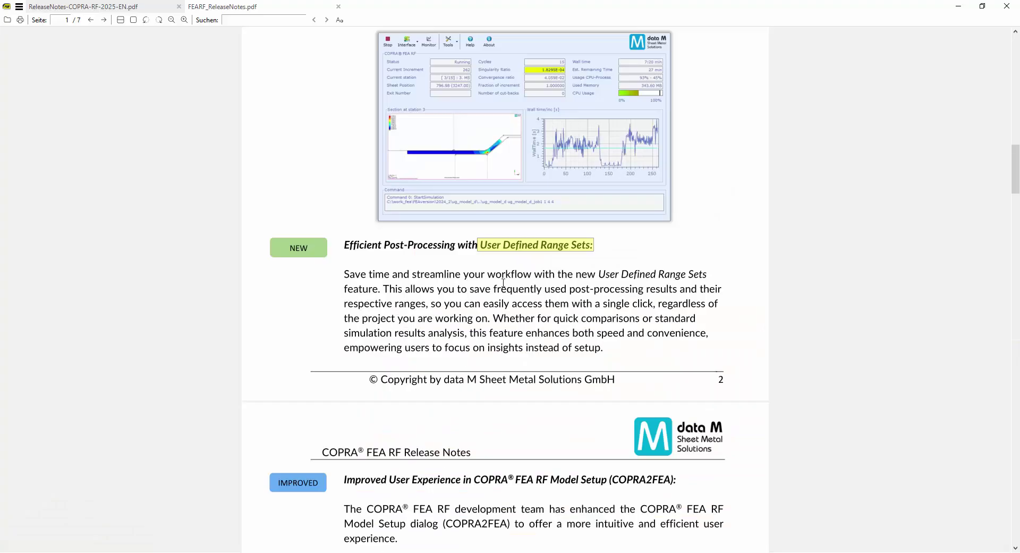
- Switch to the FEA RF release notes, highlight the Improved User Experience in Model Setup (COPRA2FEA) heading and read the section on friction and meshing
{"action": "scroll", "coordinate": [386, 124], "scroll_direction": "down", "scroll_amount": 10}
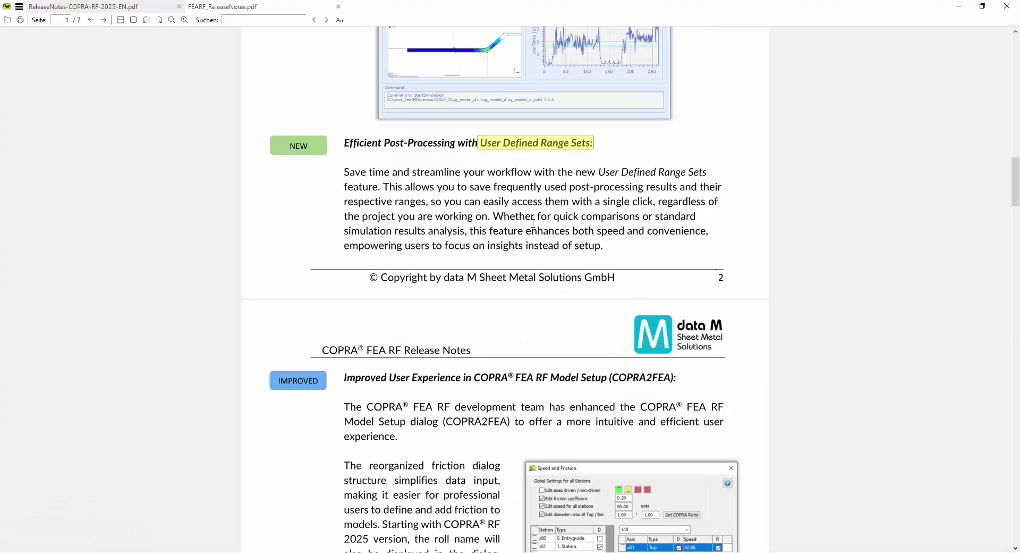
{"action": "left_click_drag", "start_coordinate": [355, 123], "coordinate": [692, 141]}
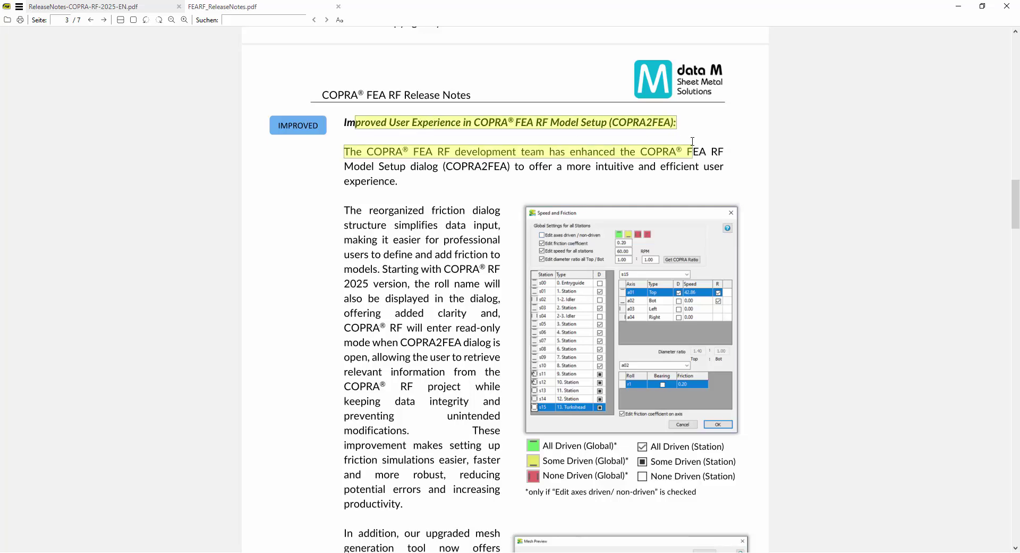
{"action": "scroll", "coordinate": [648, 251], "scroll_direction": "down", "scroll_amount": 4}
{"action": "scroll", "coordinate": [500, 214], "scroll_direction": "up", "scroll_amount": 4}
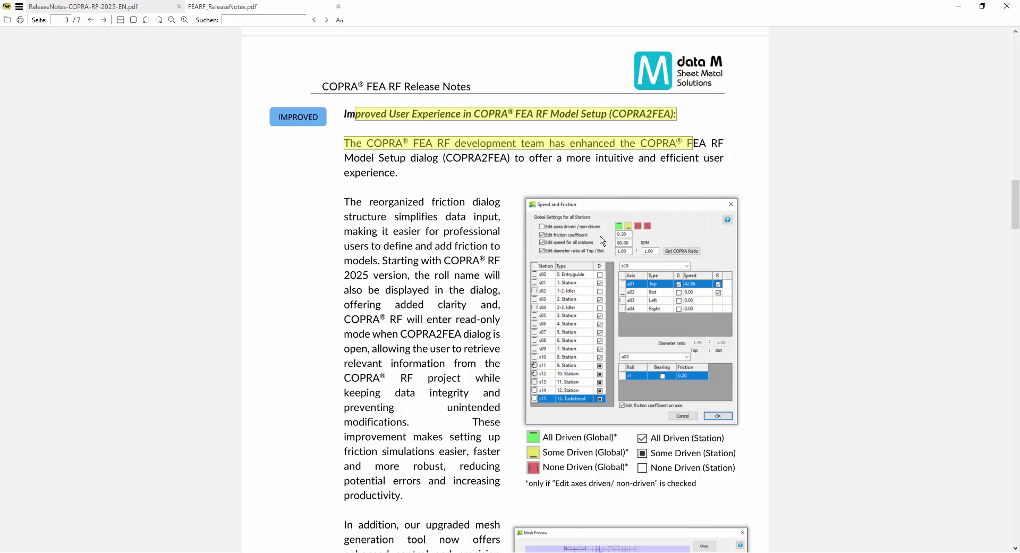
{"action": "scroll", "coordinate": [555, 229], "scroll_direction": "down", "scroll_amount": 10}
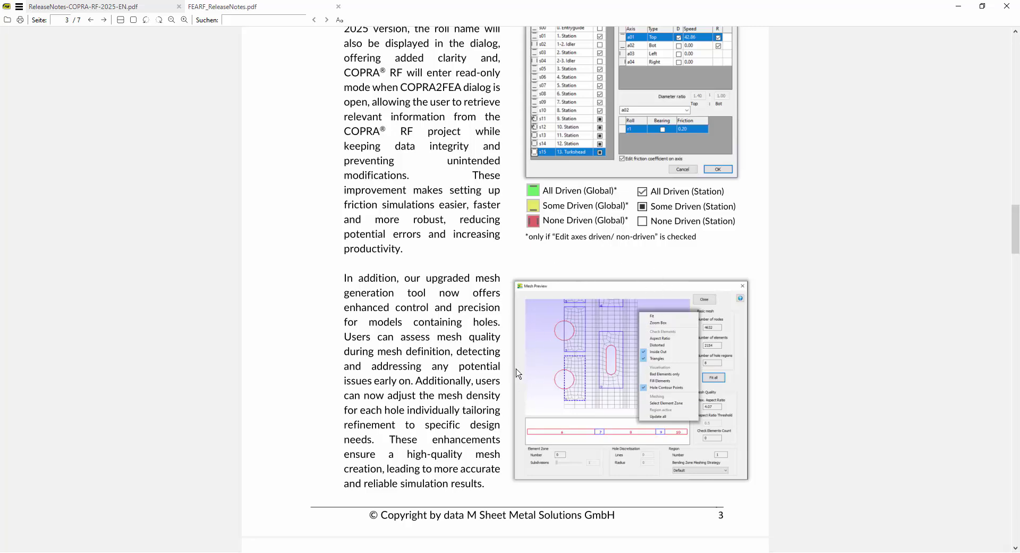
{"action": "scroll", "coordinate": [417, 475], "scroll_direction": "down", "scroll_amount": 2}
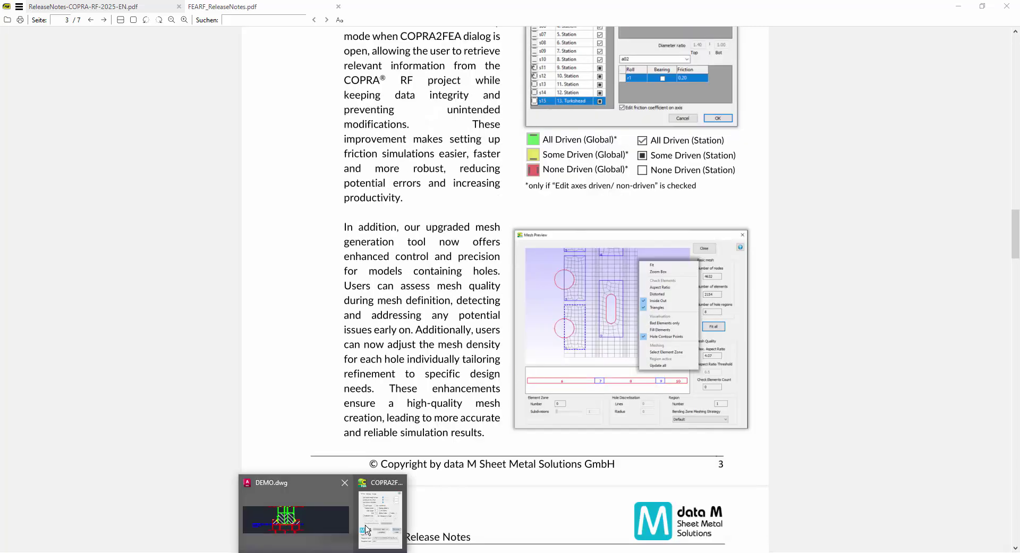
- Bring up the COPRA2FEA dialog and enable Mesh Preview, Automesh Holes and Show Additional Mesh Info
{"action": "left_click", "coordinate": [368, 526]}
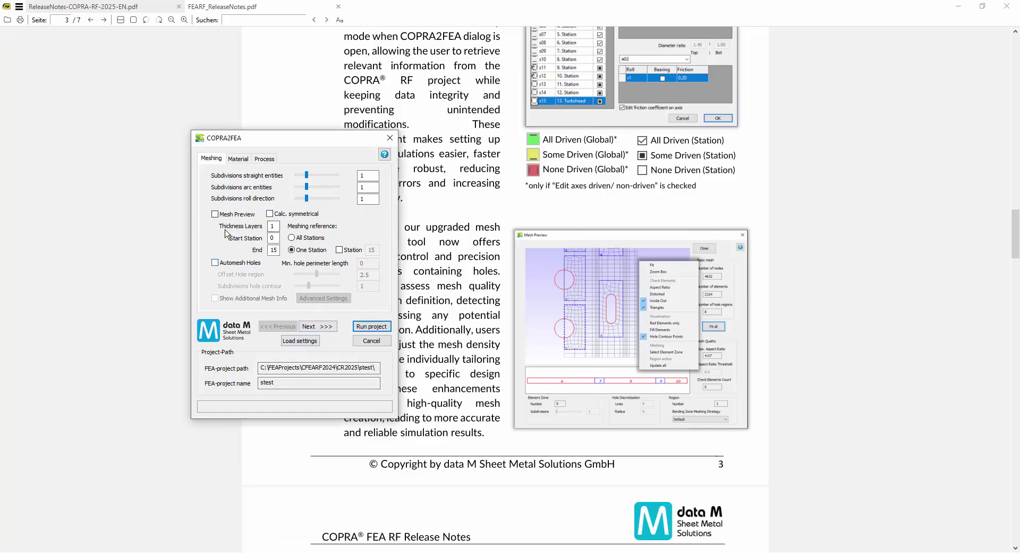
{"action": "left_click", "coordinate": [215, 214]}
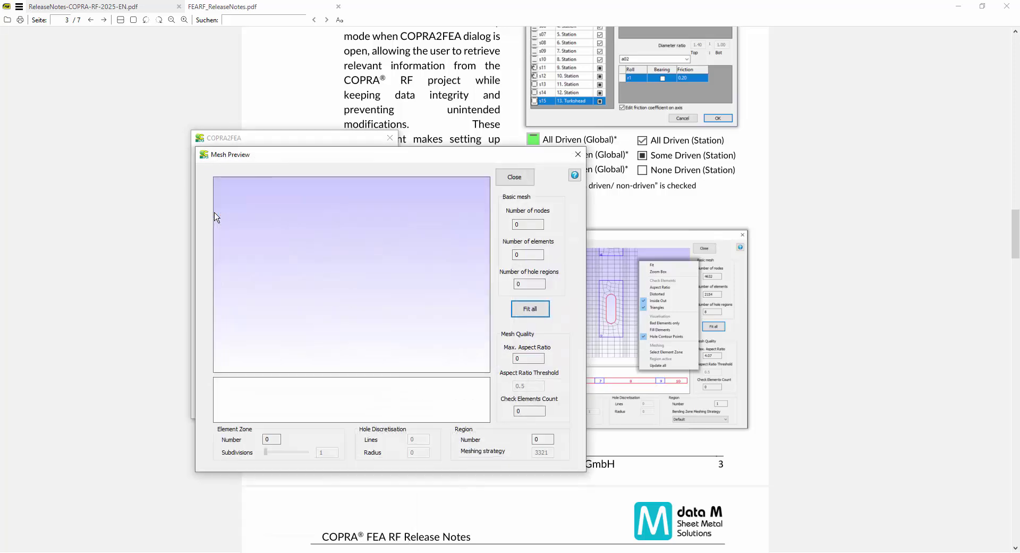
{"action": "left_click", "coordinate": [226, 215]}
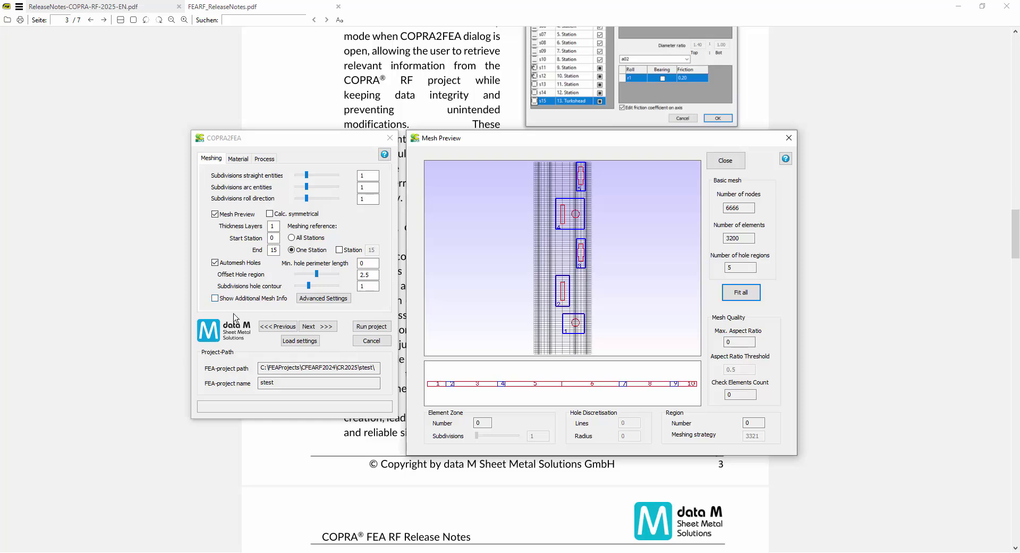
{"action": "left_click", "coordinate": [252, 300]}
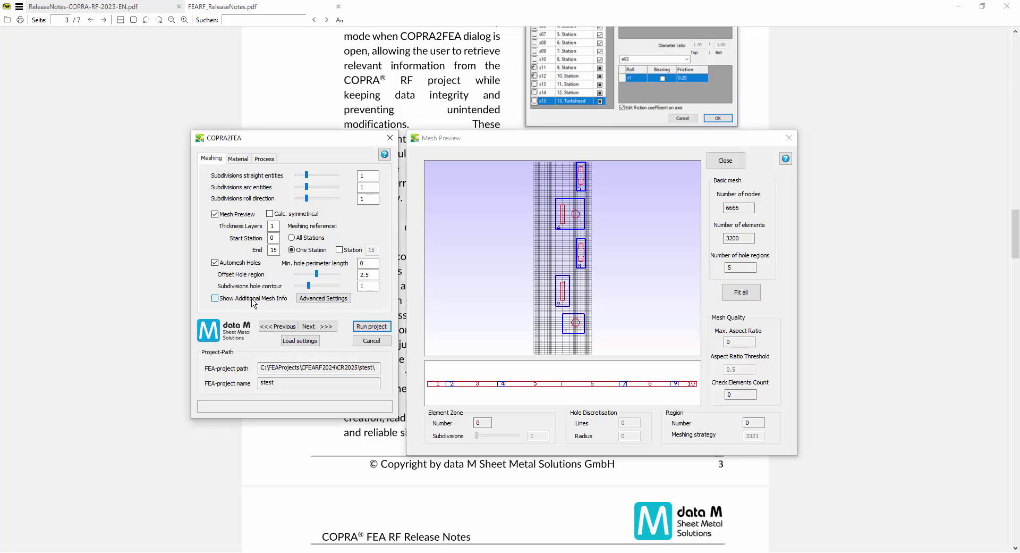
{"action": "left_click", "coordinate": [353, 317]}
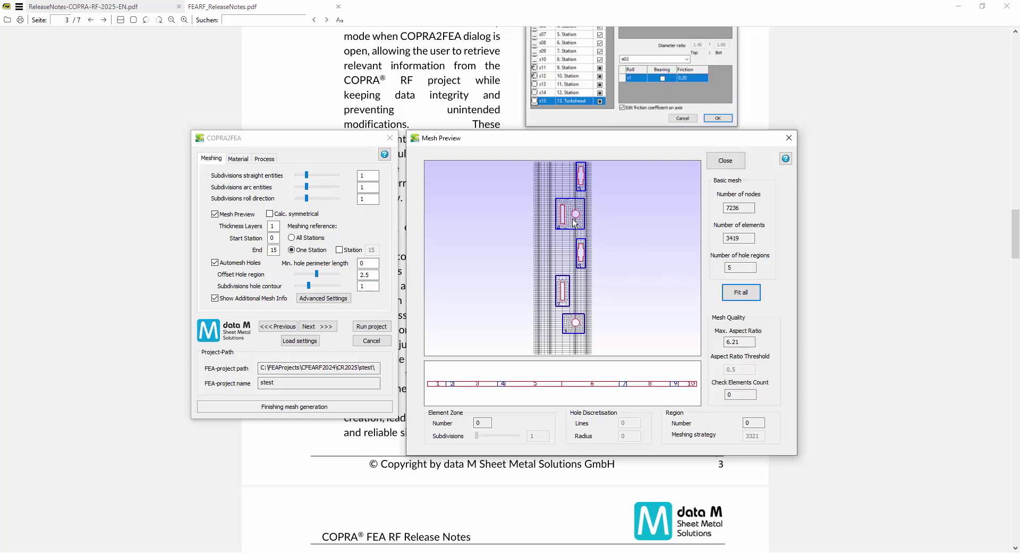
- Select the circular hole in hole region 4 of the mesh preview and set its discretisation radius to 0.5
{"action": "scroll", "coordinate": [574, 222], "scroll_direction": "up", "scroll_amount": 5}
{"action": "left_click", "coordinate": [586, 239]}
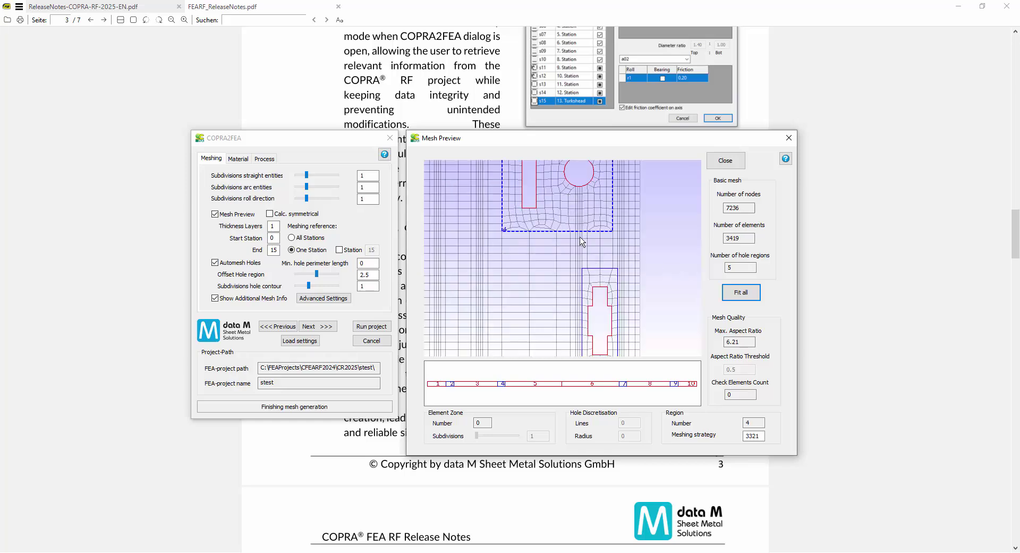
{"action": "middle_click_drag", "start_coordinate": [573, 229], "coordinate": [583, 285]}
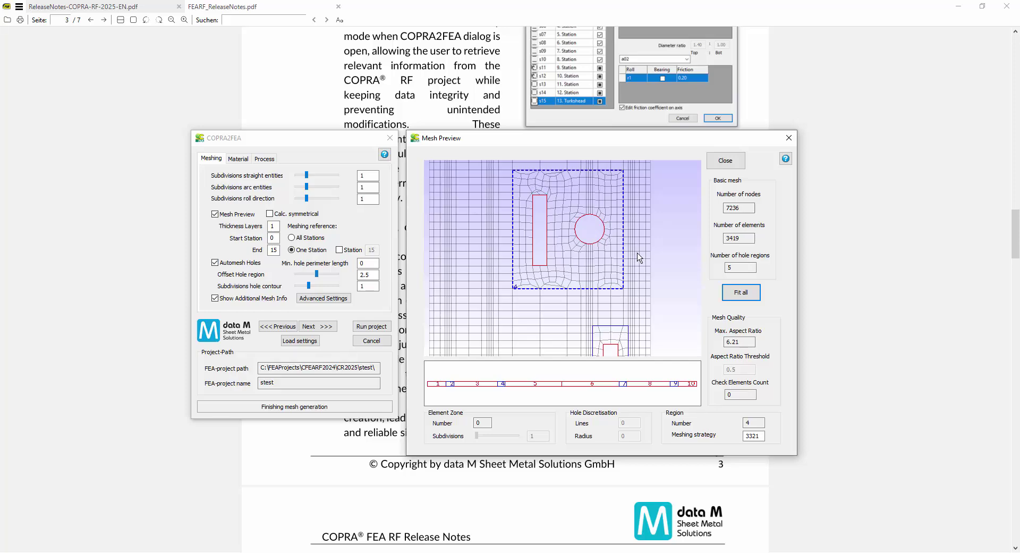
{"action": "left_click", "coordinate": [580, 226]}
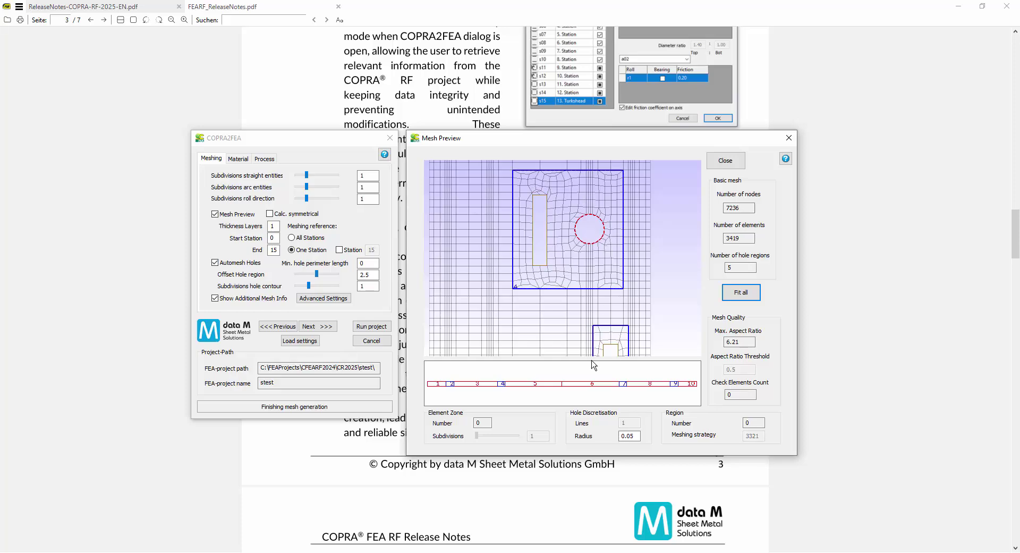
{"action": "left_click", "coordinate": [633, 433]}
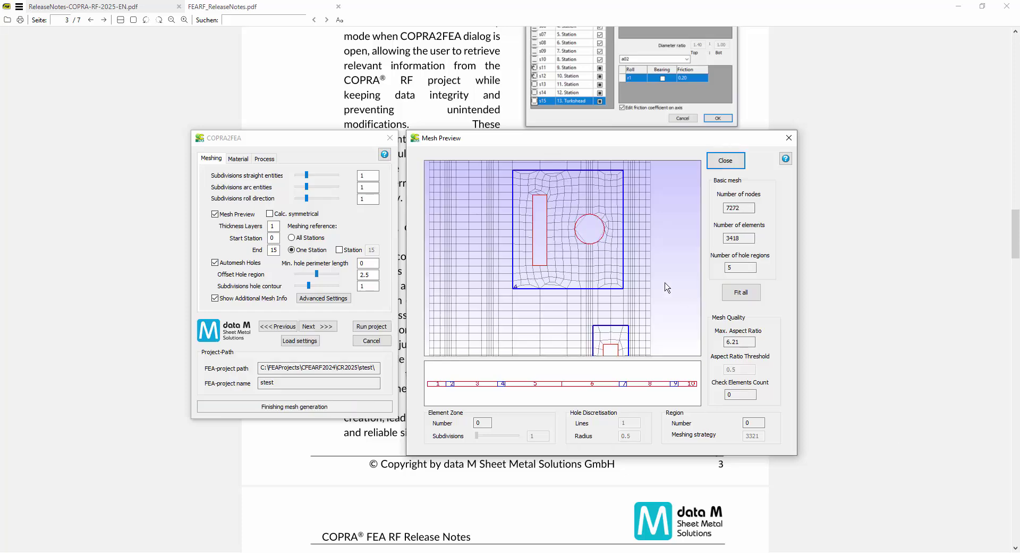
- Check the circular hole's mesh, view the complete strip mesh and close the Mesh Preview
{"action": "left_click", "coordinate": [588, 227]}
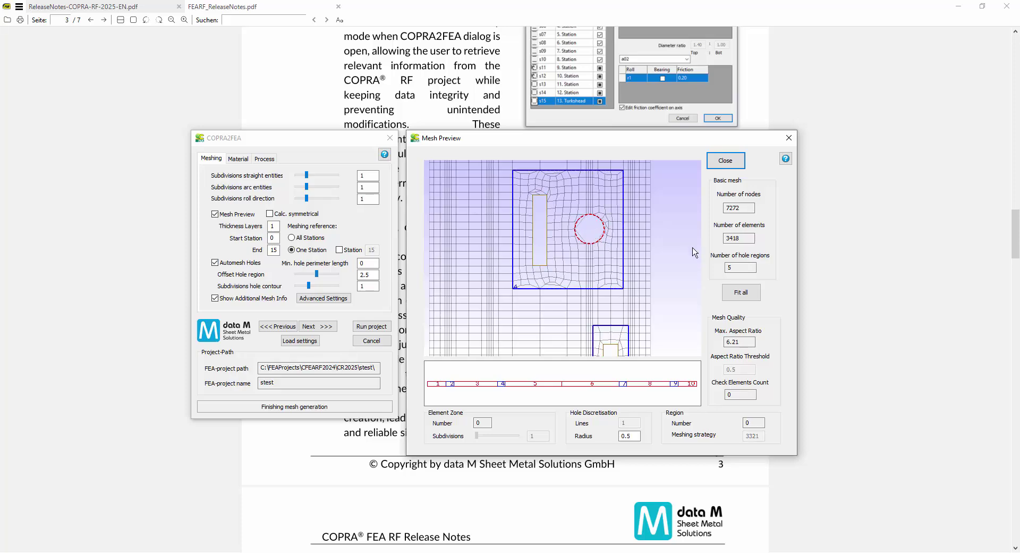
{"action": "left_click", "coordinate": [741, 292]}
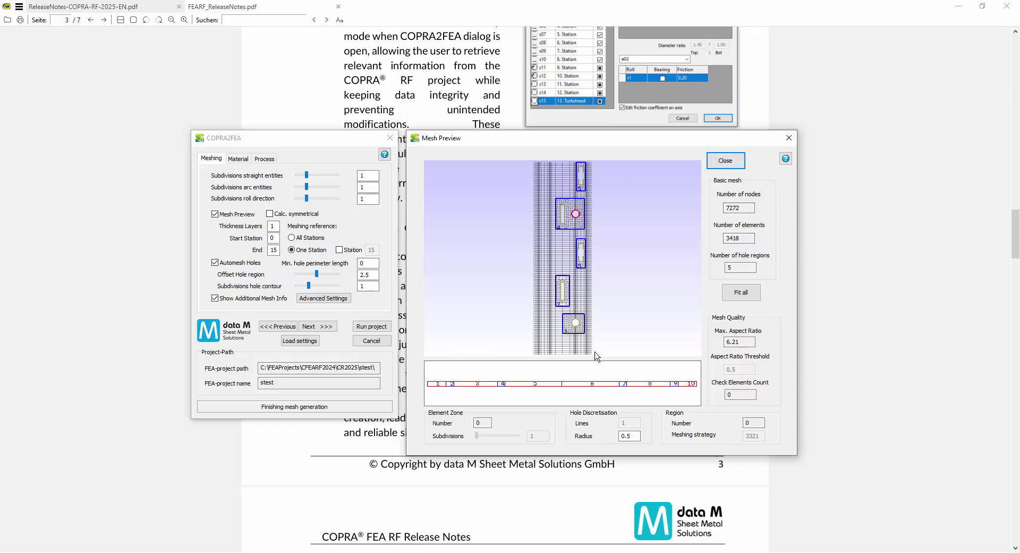
{"action": "left_click", "coordinate": [726, 160]}
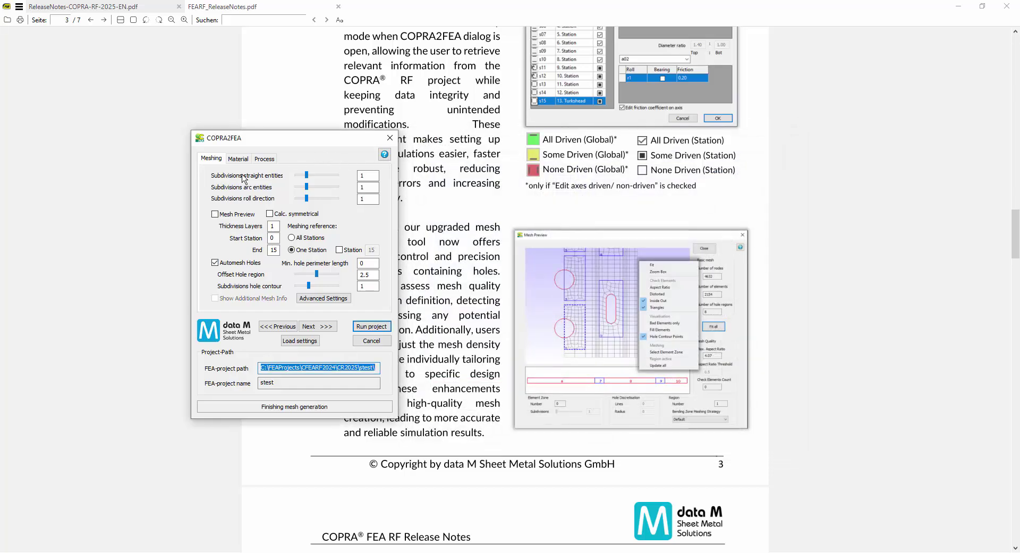
- Open the Speed and Friction dialog from the process settings and enlarge it beside COPRA2FEA
{"action": "left_click", "coordinate": [262, 158]}
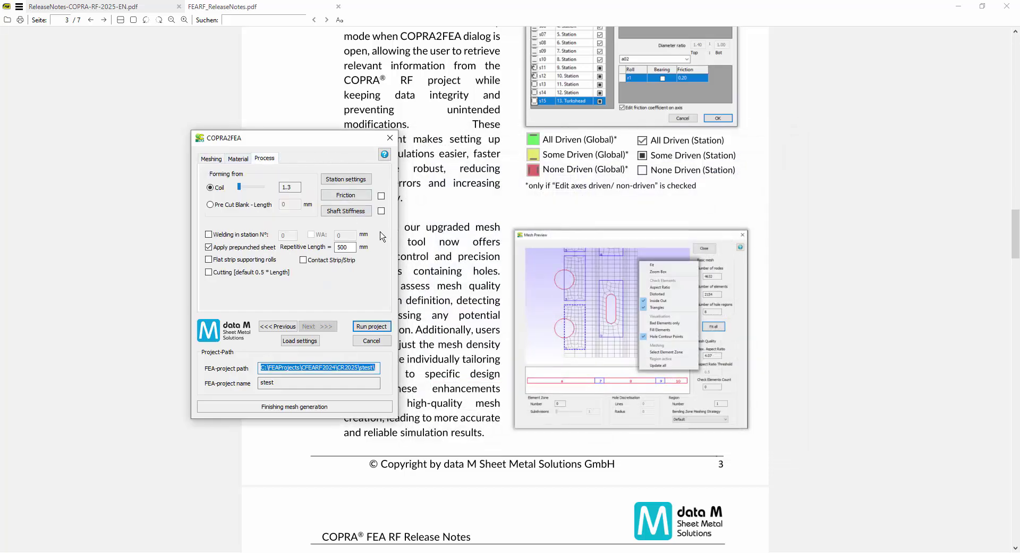
{"action": "left_click", "coordinate": [350, 202]}
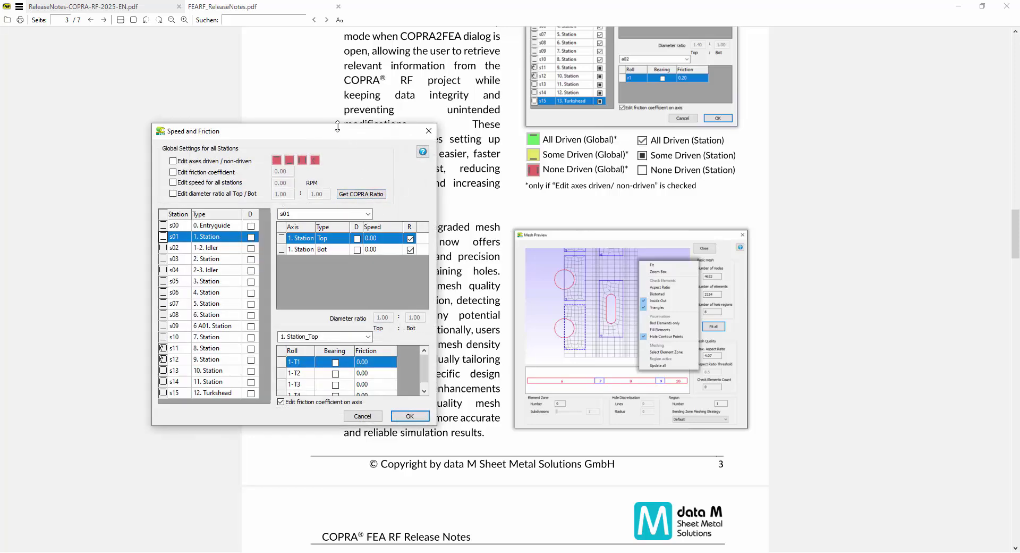
{"action": "left_click_drag", "start_coordinate": [336, 131], "coordinate": [662, 130]}
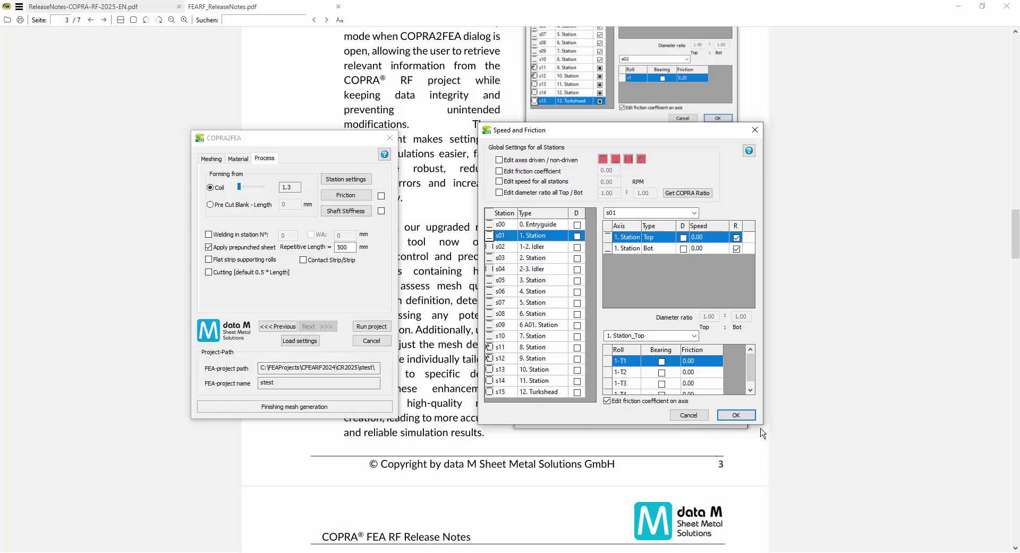
{"action": "left_click_drag", "start_coordinate": [762, 429], "coordinate": [782, 496]}
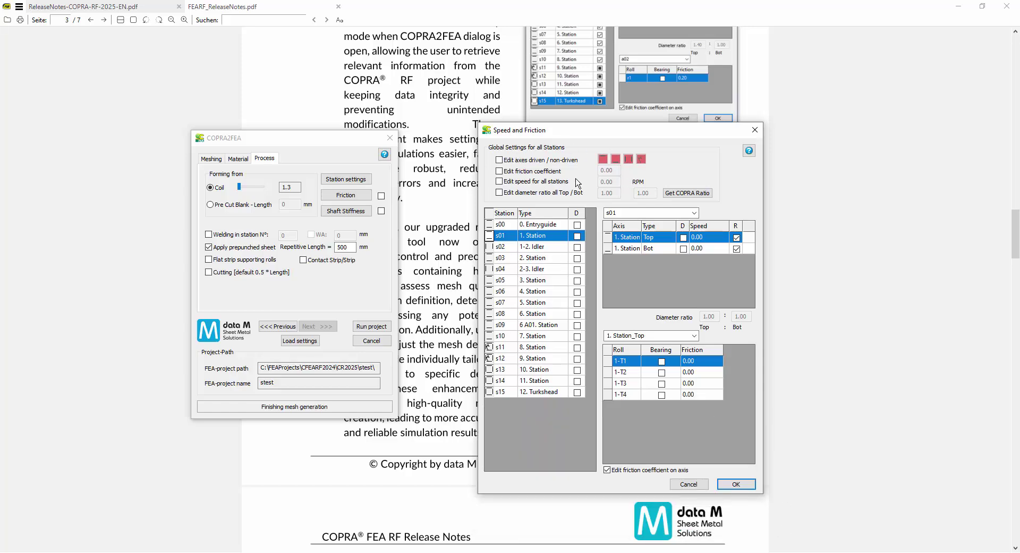
- Enable global editing of driven axes and set only the bottom axes as driven
{"action": "left_click", "coordinate": [505, 162]}
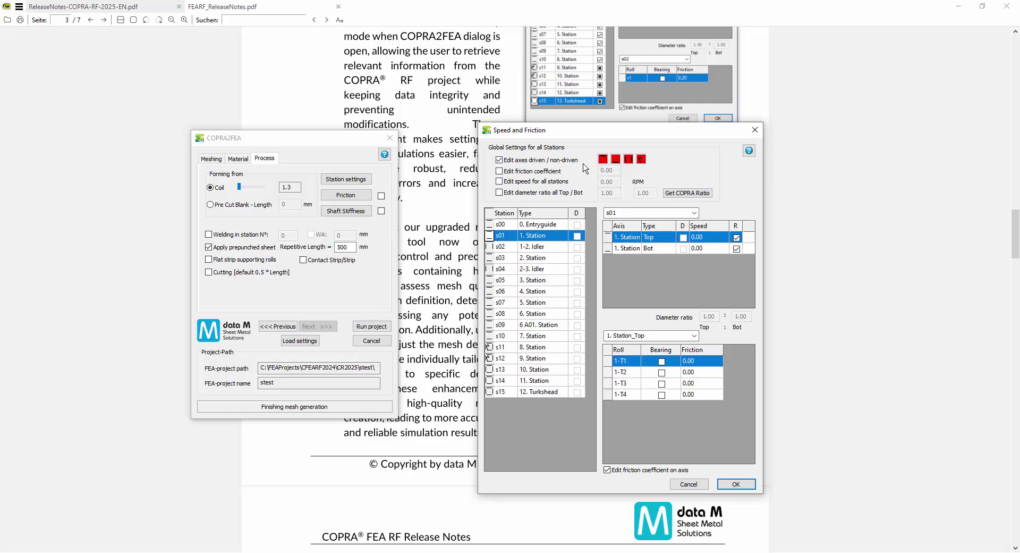
{"action": "left_click", "coordinate": [603, 159]}
{"action": "left_click", "coordinate": [608, 163]}
{"action": "left_click", "coordinate": [618, 166]}
- Set the friction coefficient to 0.10 and the speed to 20 RPM globally for all stations
{"action": "left_click", "coordinate": [525, 174]}
{"action": "left_click_drag", "start_coordinate": [615, 170], "coordinate": [627, 179]}
{"action": "left_click", "coordinate": [504, 182]}
{"action": "left_click_drag", "start_coordinate": [617, 181], "coordinate": [589, 179]}
{"action": "type", "text": "2"}
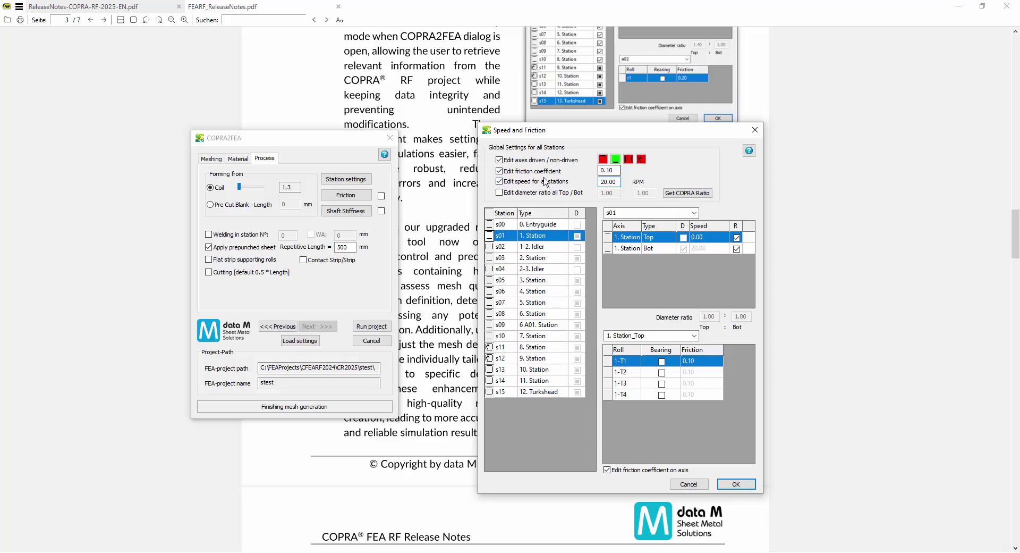
- Examine the top/bottom diameter ratio option and the roll name and friction on the bottom axis of the 8. Station
{"action": "left_click", "coordinate": [536, 191]}
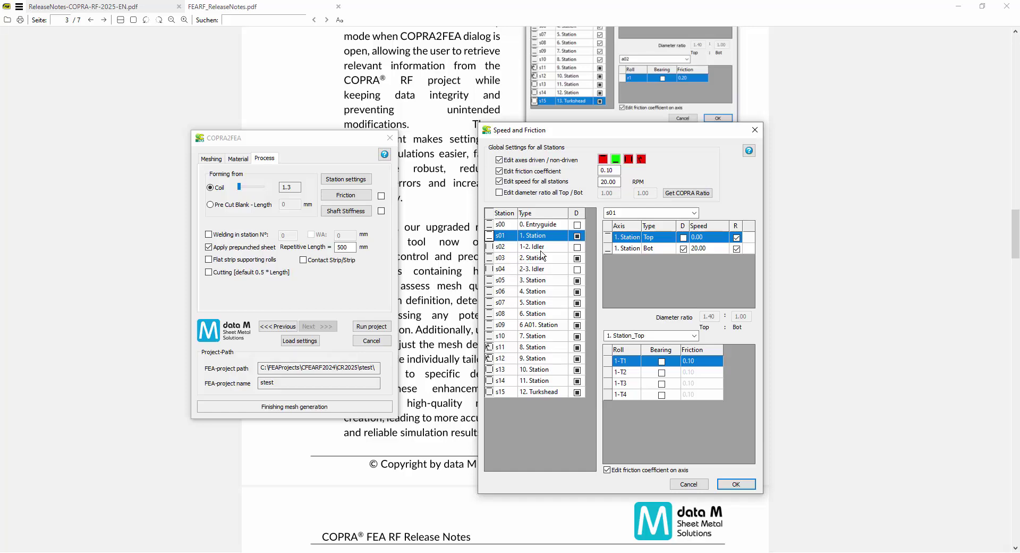
{"action": "left_click", "coordinate": [511, 348]}
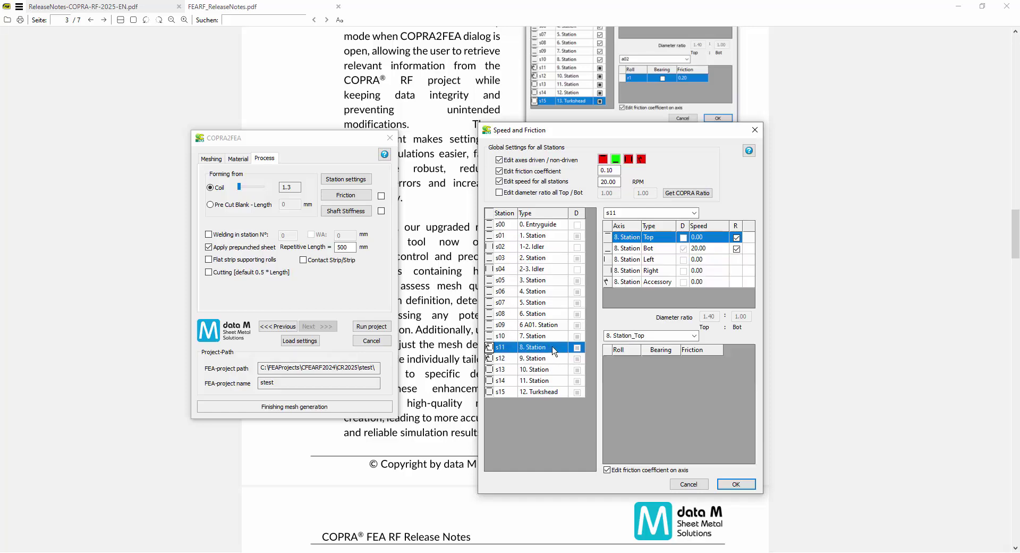
{"action": "left_click", "coordinate": [640, 249]}
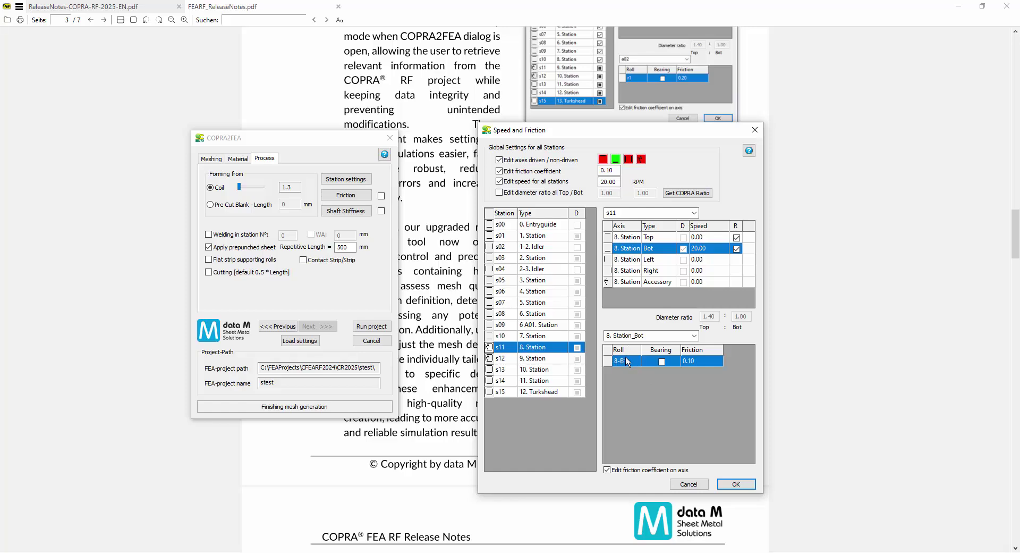
- Mark rolls 10-T1 and 10-T3 on the top axis of the 10. Station as bearings
{"action": "left_click", "coordinate": [522, 359]}
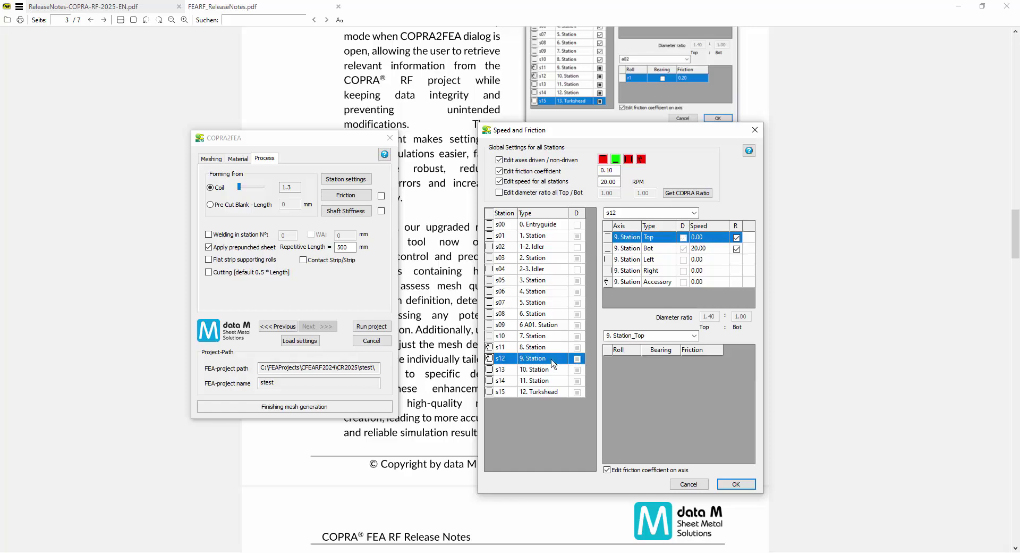
{"action": "left_click", "coordinate": [536, 370]}
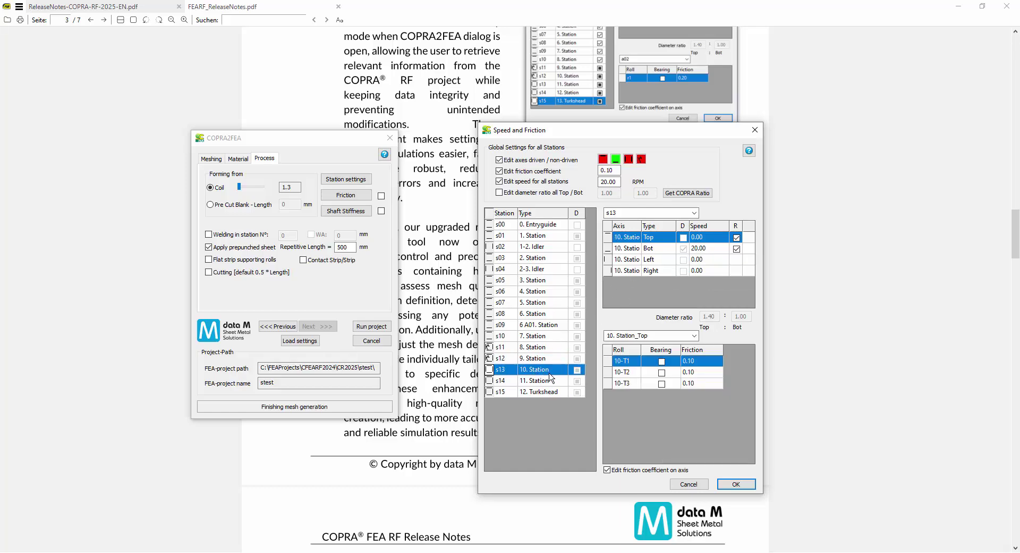
{"action": "left_click", "coordinate": [662, 361]}
{"action": "left_click", "coordinate": [662, 383]}
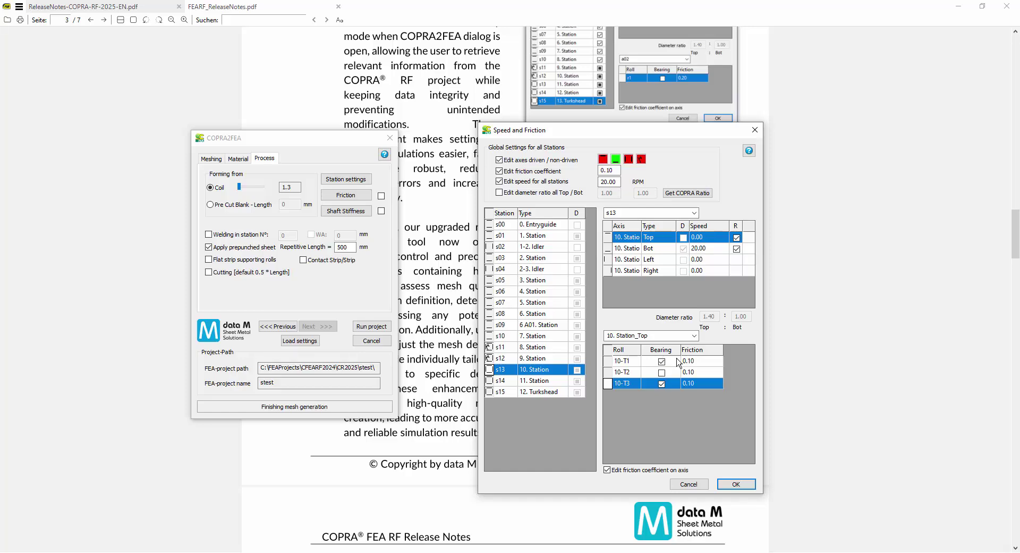
- Inspect the roll names, bearing options and friction entries for the bottom and left axes of the 10. Station
{"action": "left_click", "coordinate": [666, 251]}
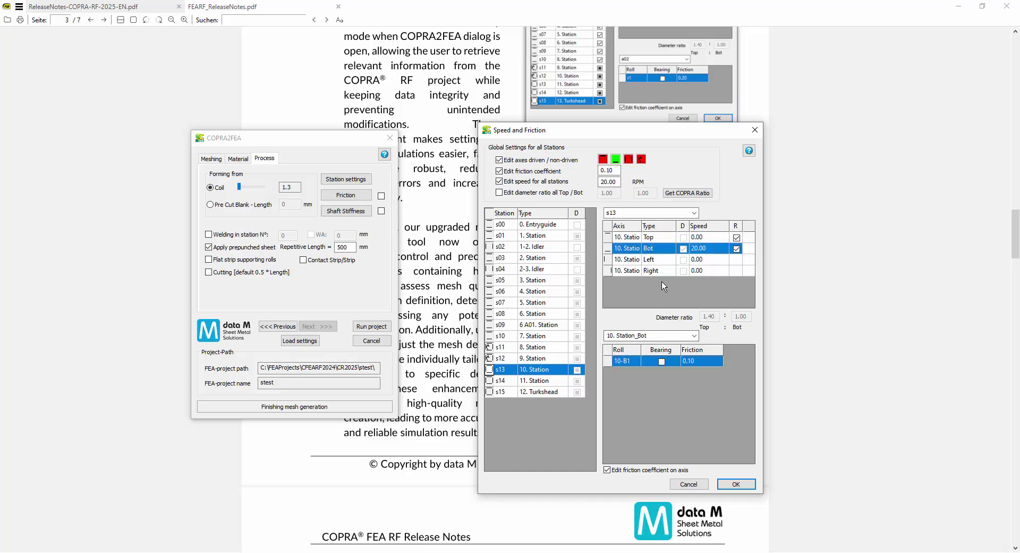
{"action": "left_click", "coordinate": [684, 262]}
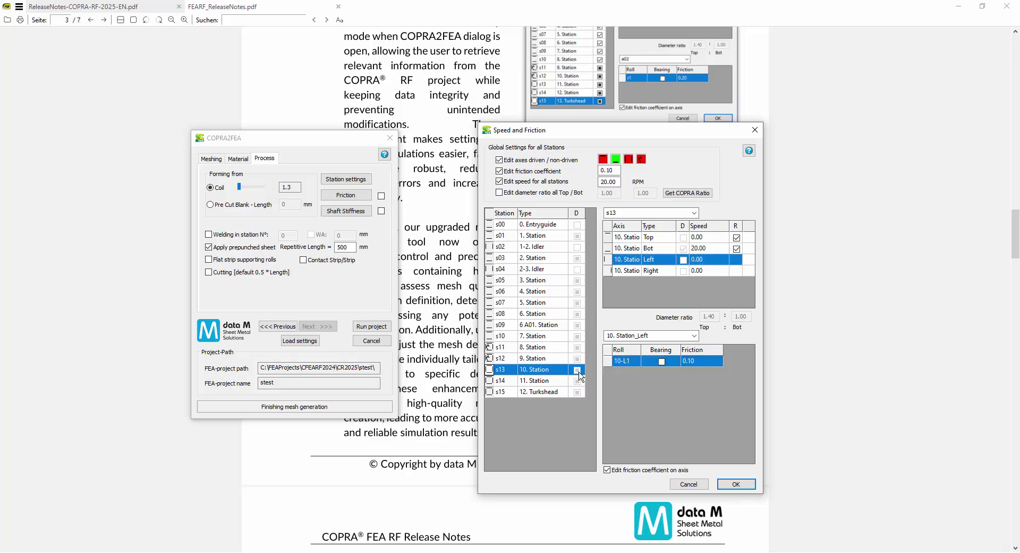
{"action": "left_click", "coordinate": [579, 372]}
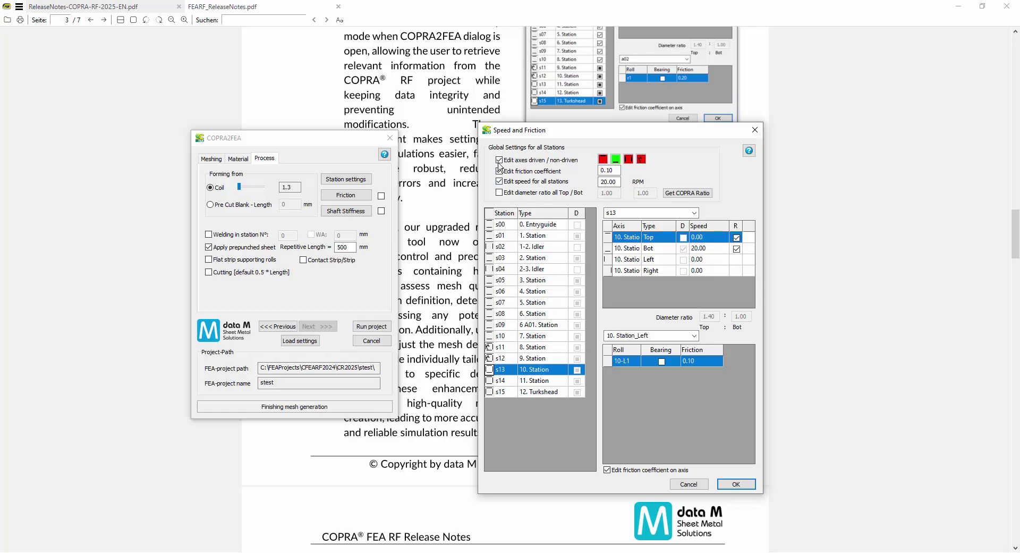
- Turn off global editing of driven axes, friction and speed, and mark the left axis of the 10. Station as driven
{"action": "left_click", "coordinate": [500, 159]}
{"action": "left_click", "coordinate": [500, 170]}
{"action": "left_click", "coordinate": [500, 182]}
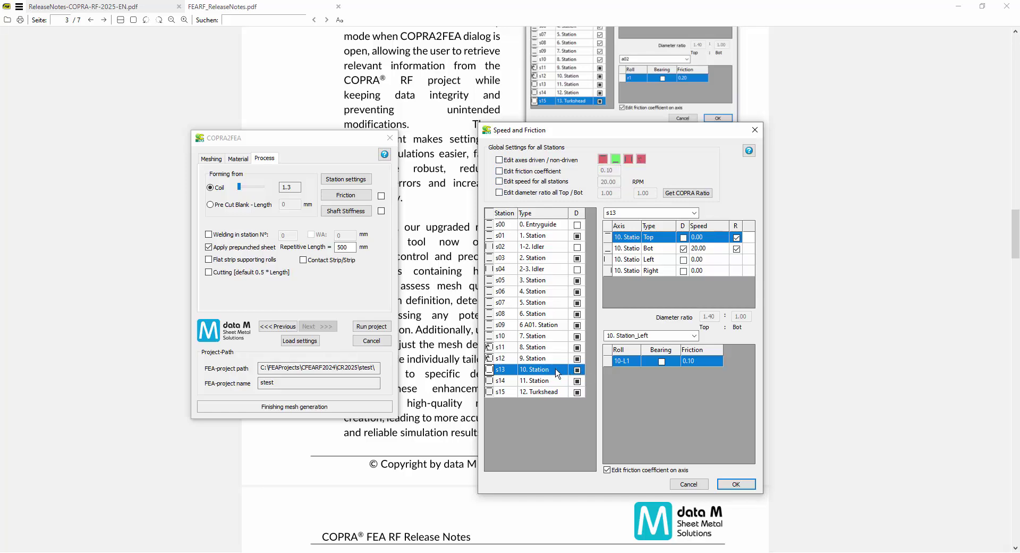
{"action": "left_click", "coordinate": [684, 260]}
{"action": "left_click", "coordinate": [736, 483]}
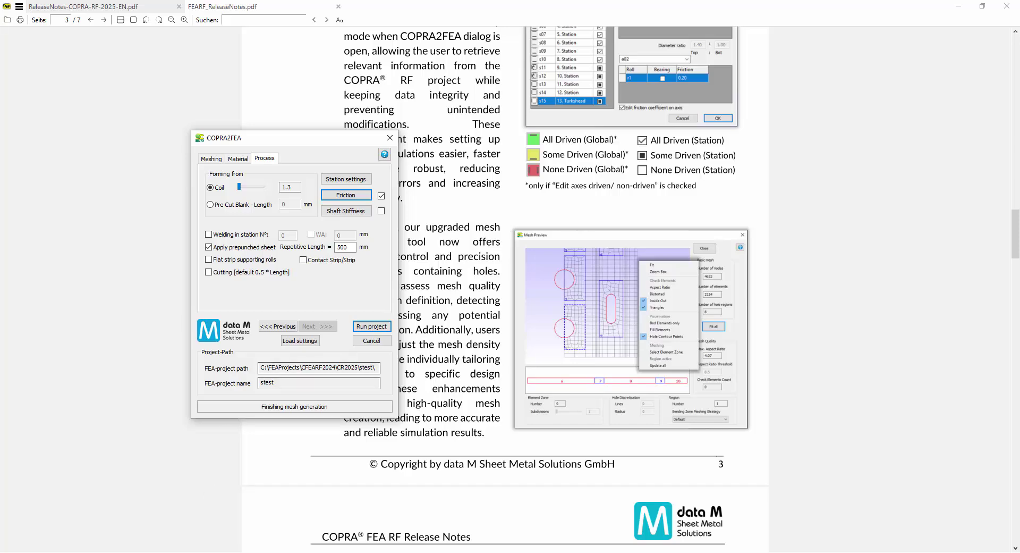
- Run the COPRA2FEA project with the total elongation of 21 as uniform elongation to generate the simulation model
{"action": "left_click", "coordinate": [371, 326]}
{"action": "left_click", "coordinate": [375, 303]}
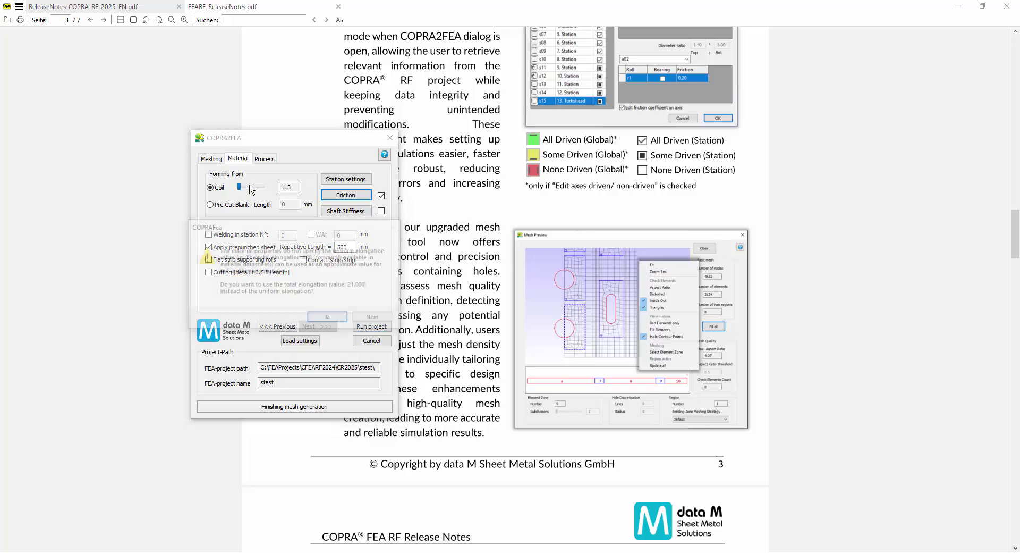
{"action": "left_click", "coordinate": [330, 318]}
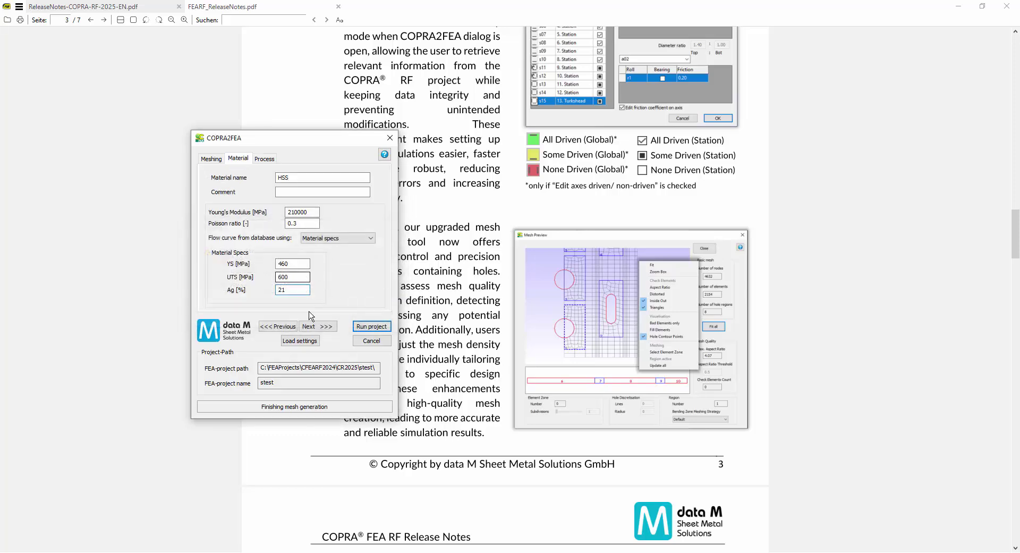
{"action": "left_click", "coordinate": [372, 327]}
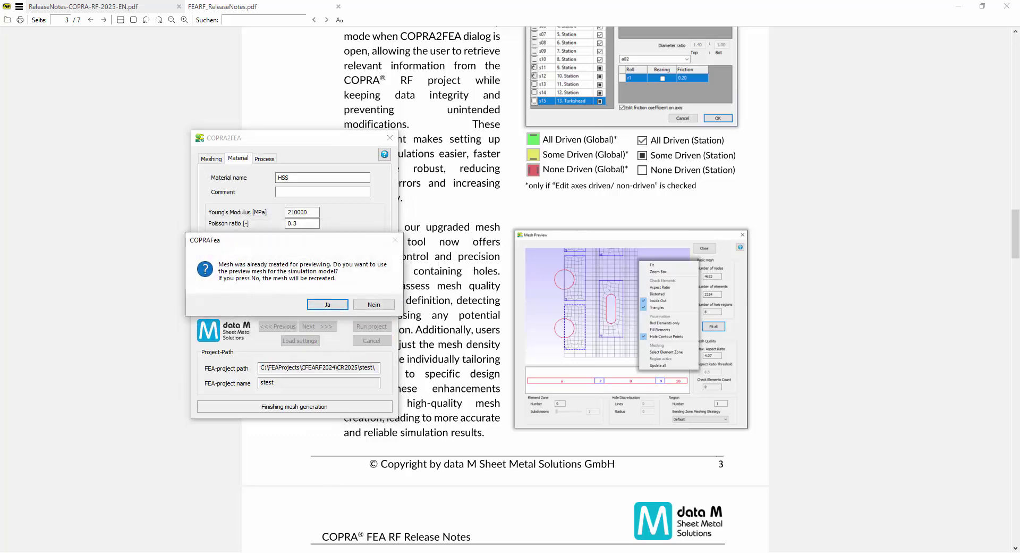
{"action": "left_click", "coordinate": [356, 308]}
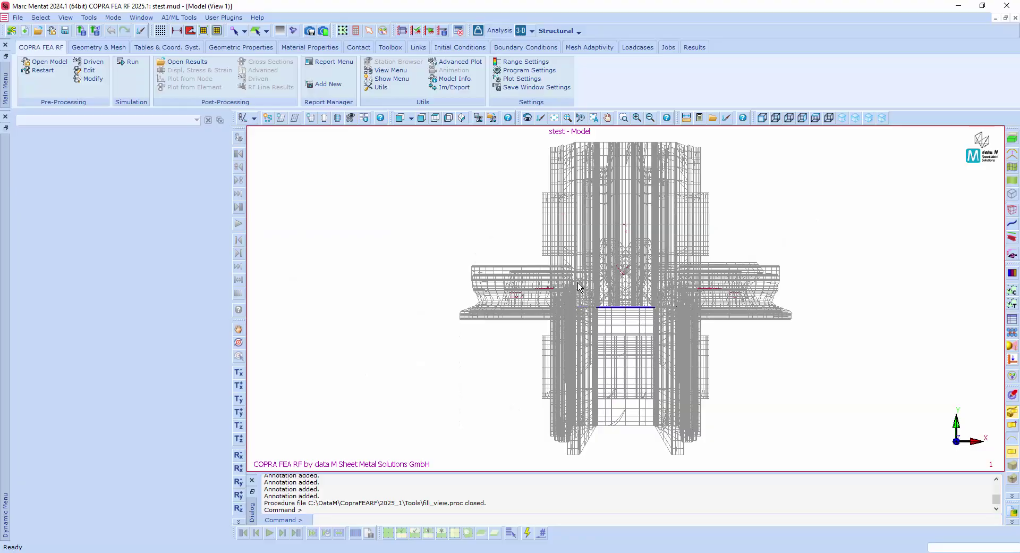
- Enable email notification for station changes and at finish, and start the simulation of the stest model
{"action": "middle_click_drag", "start_coordinate": [589, 290], "coordinate": [739, 309], "text": "ctrl"}
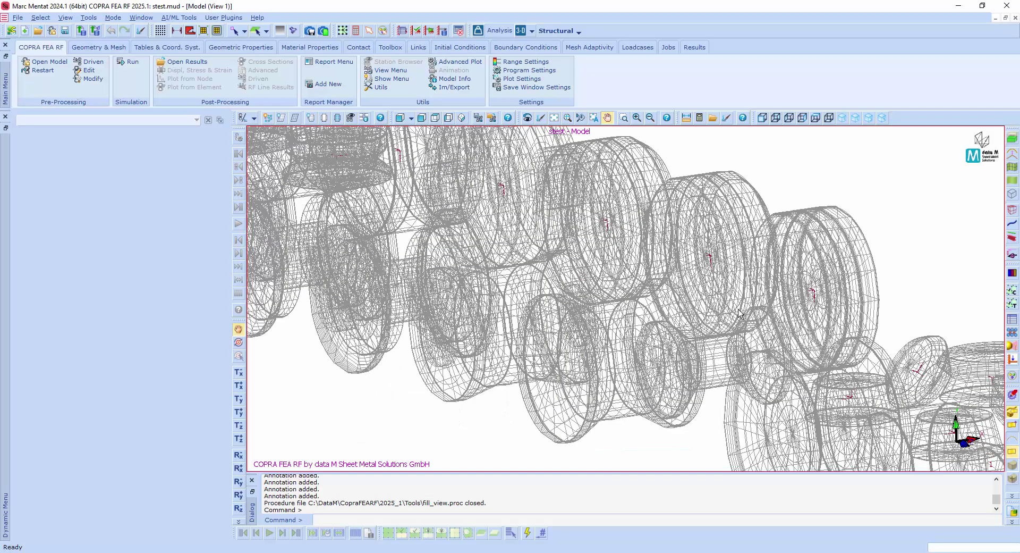
{"action": "scroll", "coordinate": [738, 309], "scroll_direction": "down", "scroll_amount": 8, "text": "ctrl"}
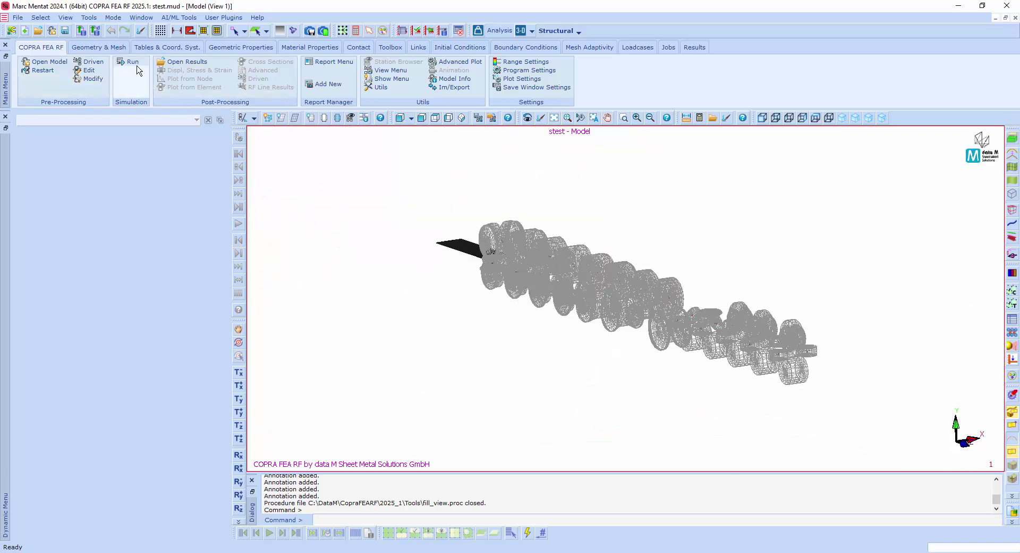
{"action": "left_click", "coordinate": [137, 66]}
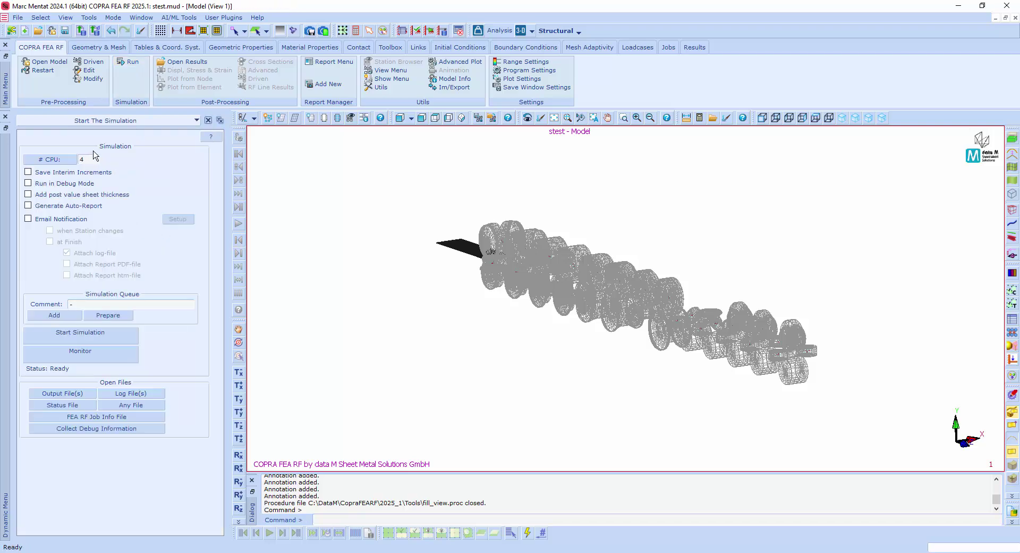
{"action": "left_click", "coordinate": [30, 218]}
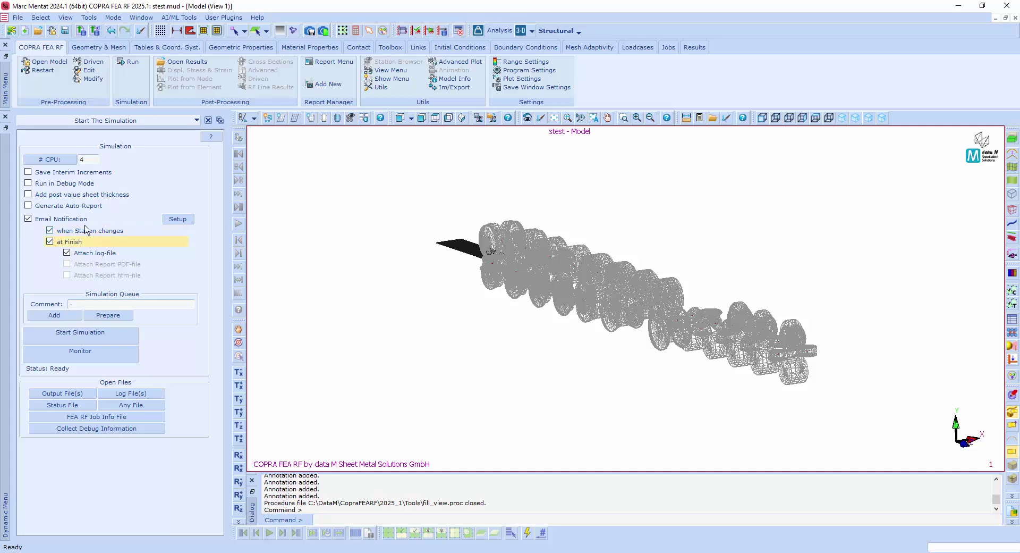
{"action": "left_click", "coordinate": [84, 338]}
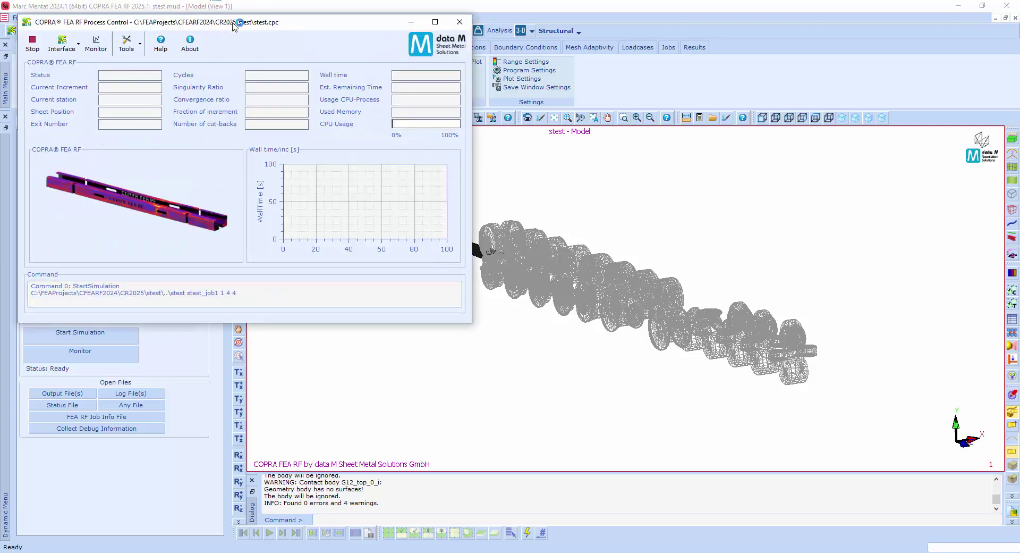
{"action": "left_click_drag", "start_coordinate": [234, 27], "coordinate": [505, 115]}
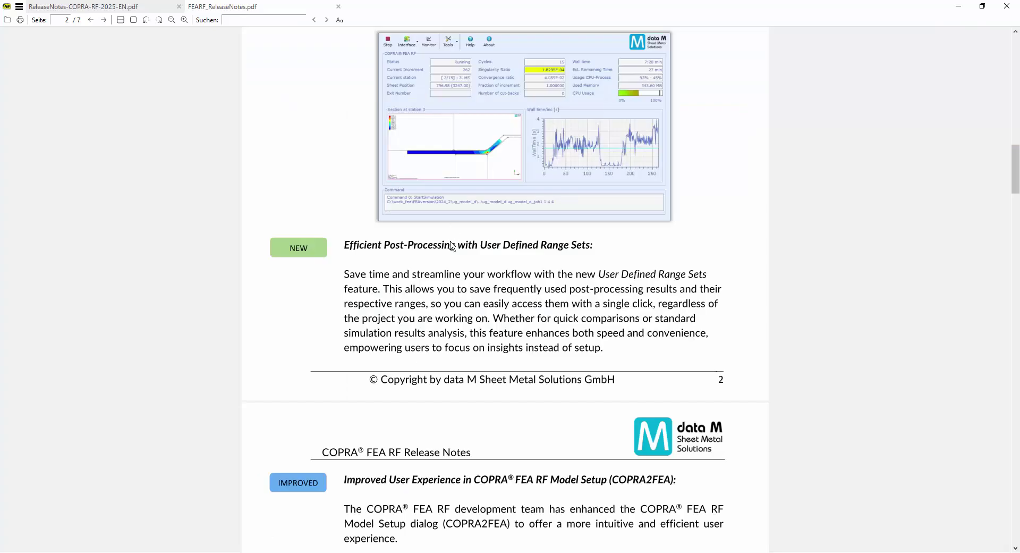
- Review the section on the improved Process Control interface in FEARF_ReleaseNotes.pdf
{"action": "scroll", "coordinate": [451, 246], "scroll_direction": "up", "scroll_amount": 3}
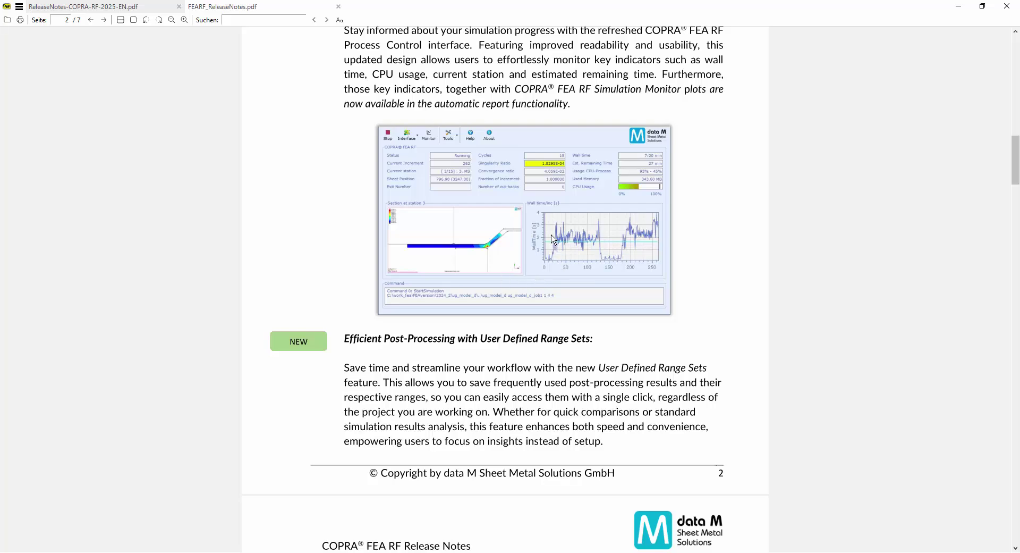
{"action": "scroll", "coordinate": [552, 240], "scroll_direction": "down", "scroll_amount": 5}
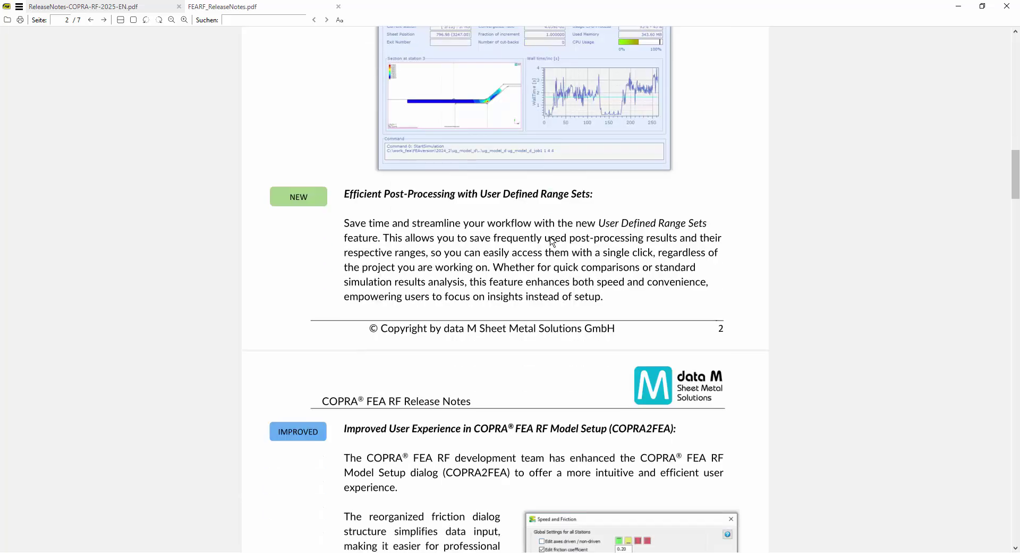
{"action": "scroll", "coordinate": [481, 178], "scroll_direction": "up", "scroll_amount": 4}
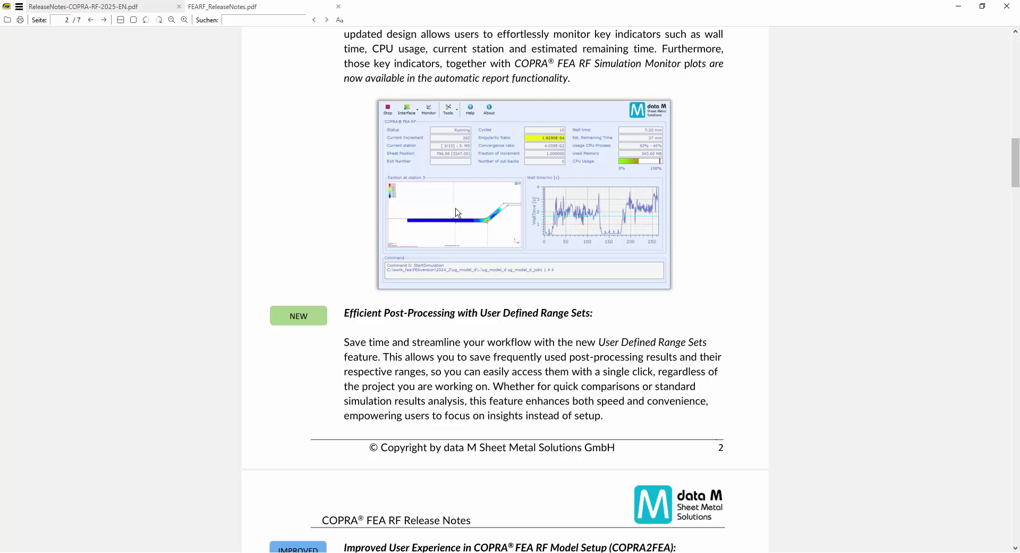
{"action": "scroll", "coordinate": [459, 224], "scroll_direction": "up", "scroll_amount": 3}
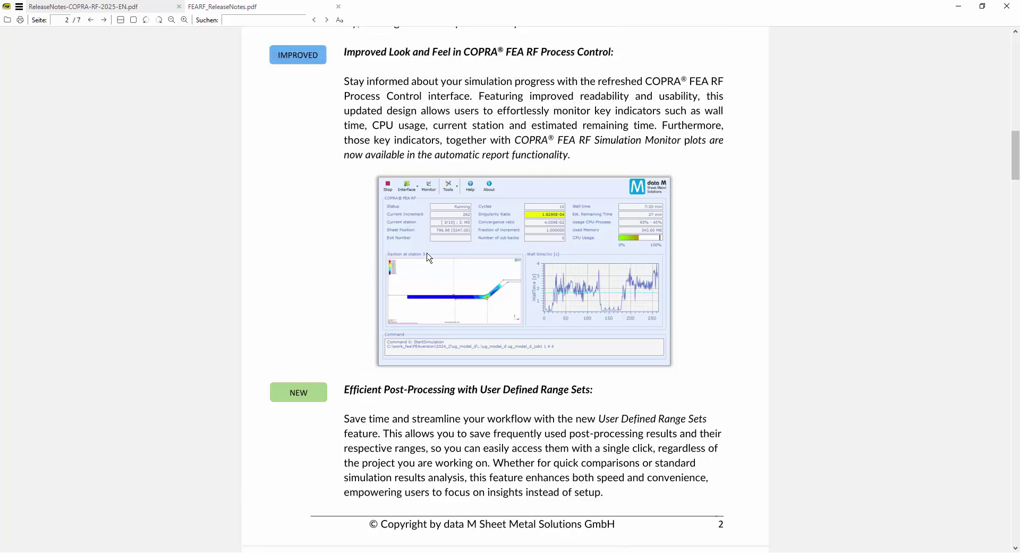
- Read the release notes on station snapshots in HTML email, the symmetry plane and advanced cross-section definition
{"action": "scroll", "coordinate": [429, 257], "scroll_direction": "down", "scroll_amount": 10}
{"action": "scroll", "coordinate": [433, 261], "scroll_direction": "down", "scroll_amount": 20}
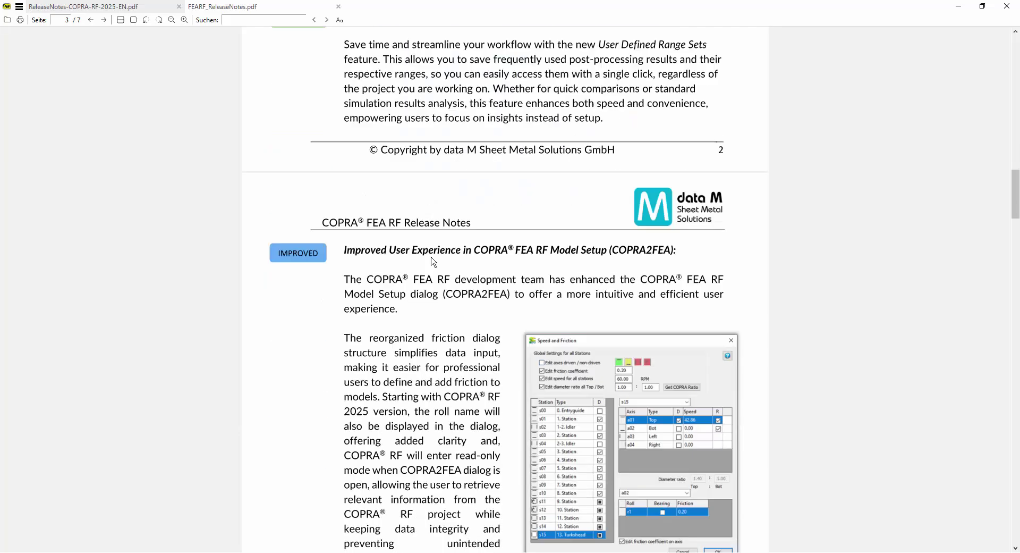
{"action": "scroll", "coordinate": [490, 178], "scroll_direction": "down", "scroll_amount": 14}
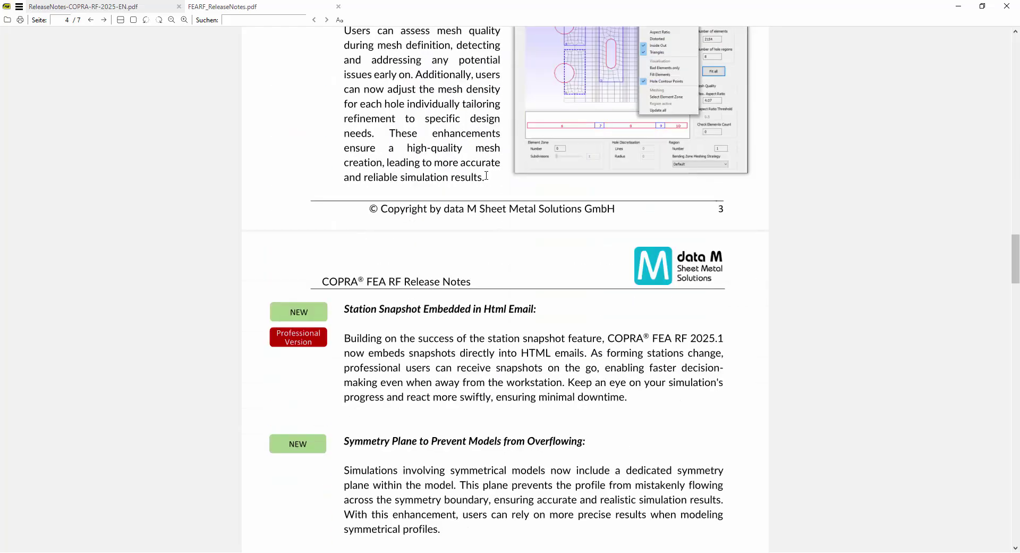
{"action": "left_click_drag", "start_coordinate": [351, 131], "coordinate": [514, 142]}
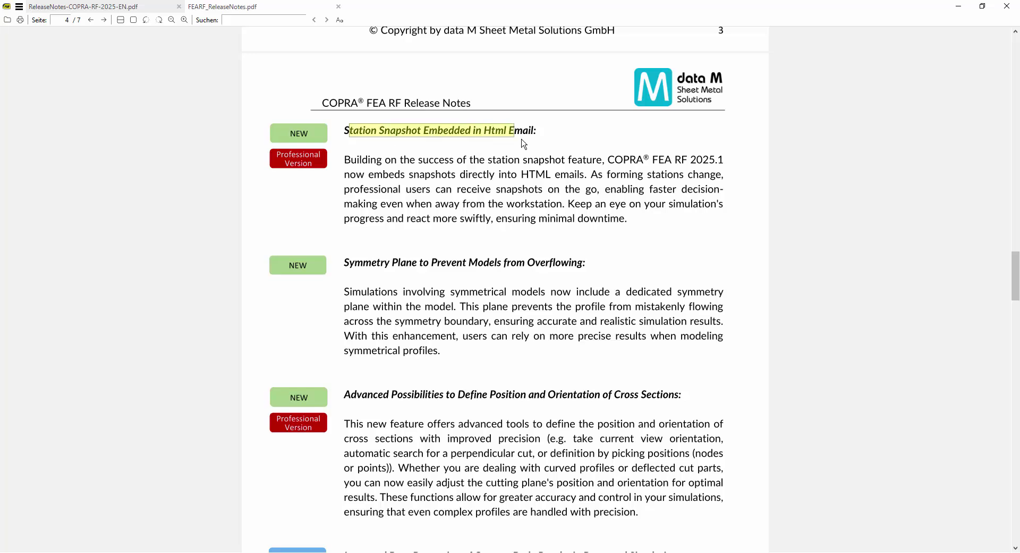
{"action": "scroll", "coordinate": [468, 219], "scroll_direction": "down", "scroll_amount": 3}
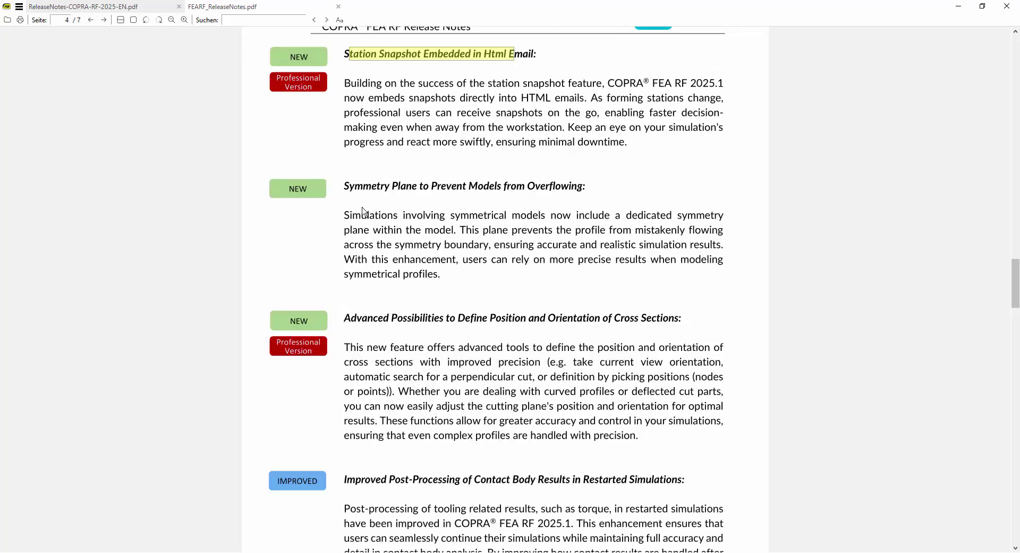
{"action": "scroll", "coordinate": [343, 193], "scroll_direction": "up", "scroll_amount": 1}
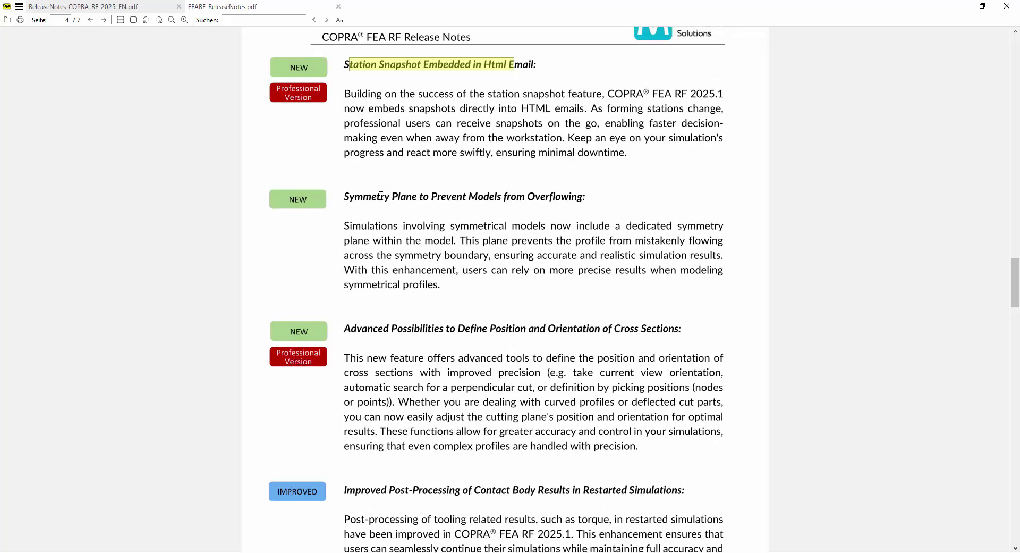
{"action": "left_click_drag", "start_coordinate": [381, 196], "coordinate": [556, 226]}
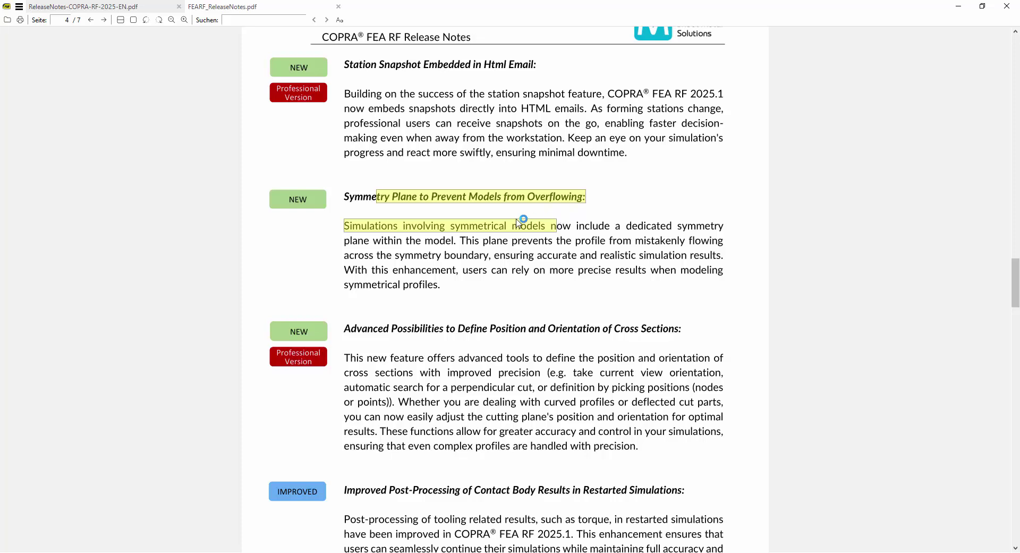
{"action": "scroll", "coordinate": [509, 229], "scroll_direction": "down", "scroll_amount": 1}
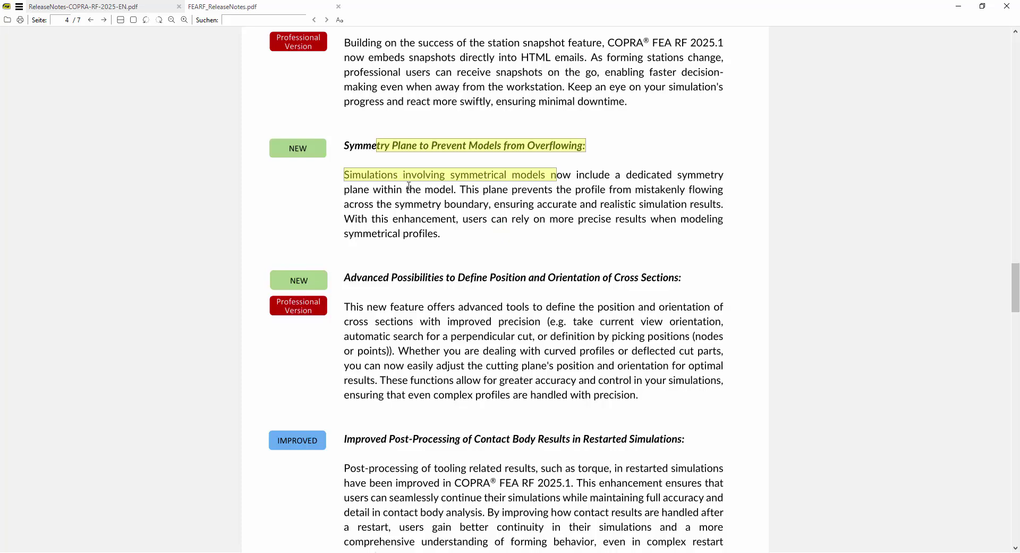
{"action": "scroll", "coordinate": [505, 209], "scroll_direction": "down", "scroll_amount": 2}
{"action": "left_click", "coordinate": [431, 226]}
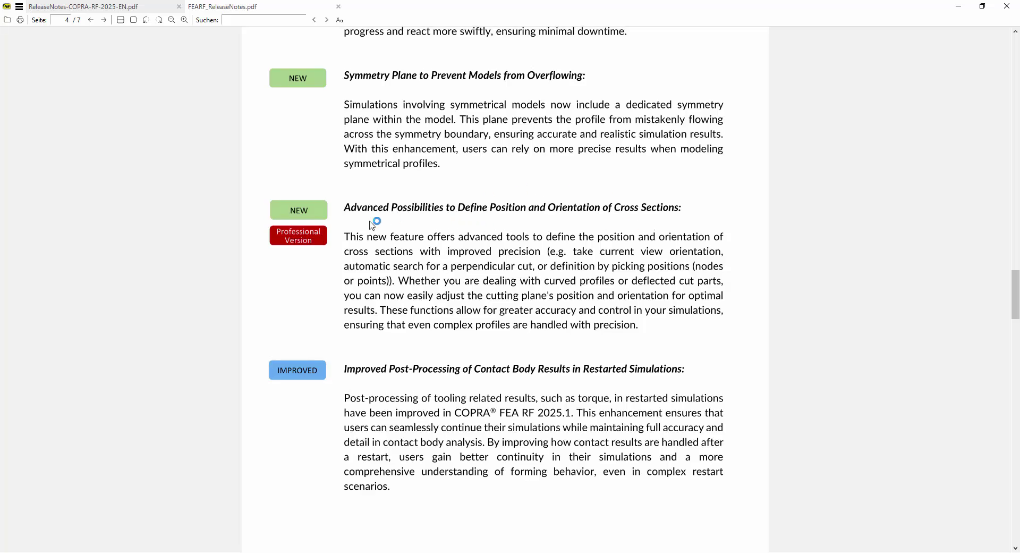
- Check the running stest simulation in Process Control and switch to the s9r results in Marc Mentat
{"action": "mouse_move", "coordinate": [375, 552]}
{"action": "left_click", "coordinate": [416, 545]}
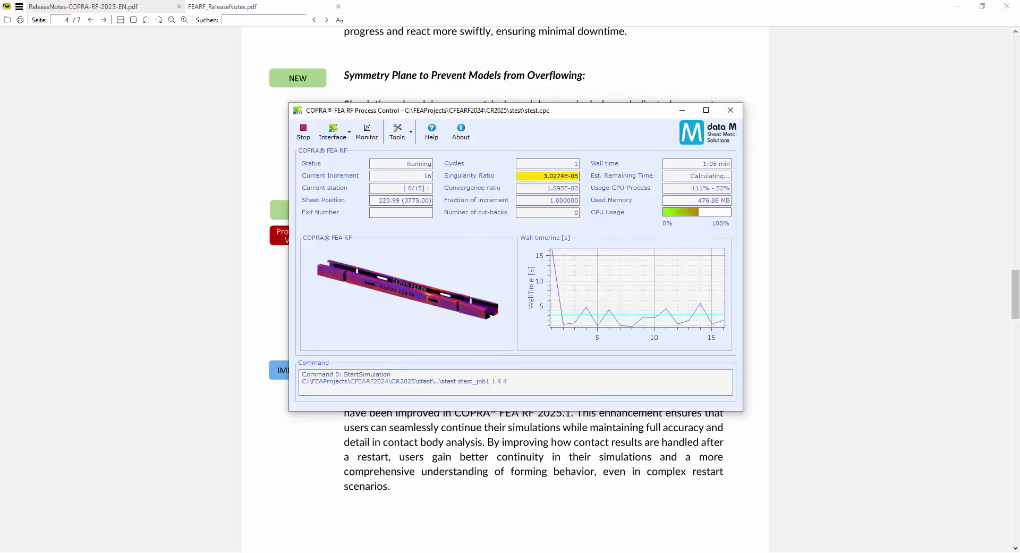
{"action": "left_click", "coordinate": [351, 551]}
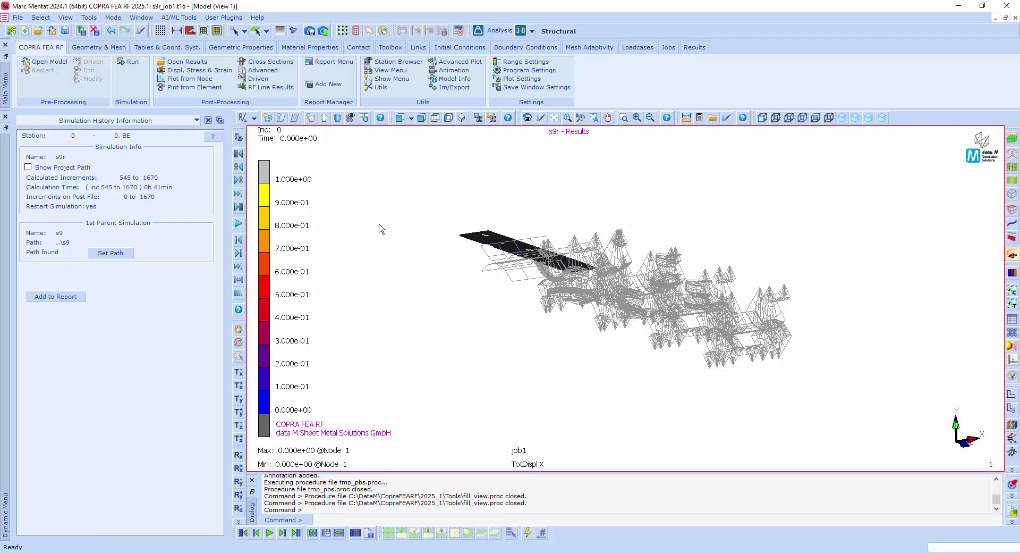
- Advance the s9r results to station 1 and view the perforated strip between the rolls up close
{"action": "left_click", "coordinate": [239, 181]}
{"action": "scroll", "coordinate": [654, 285], "scroll_direction": "up", "scroll_amount": 10, "text": "ctrl"}
{"action": "left_click_drag", "start_coordinate": [653, 285], "coordinate": [855, 355], "text": "ctrl"}
{"action": "scroll", "coordinate": [855, 355], "scroll_direction": "up", "scroll_amount": 7, "text": "ctrl"}
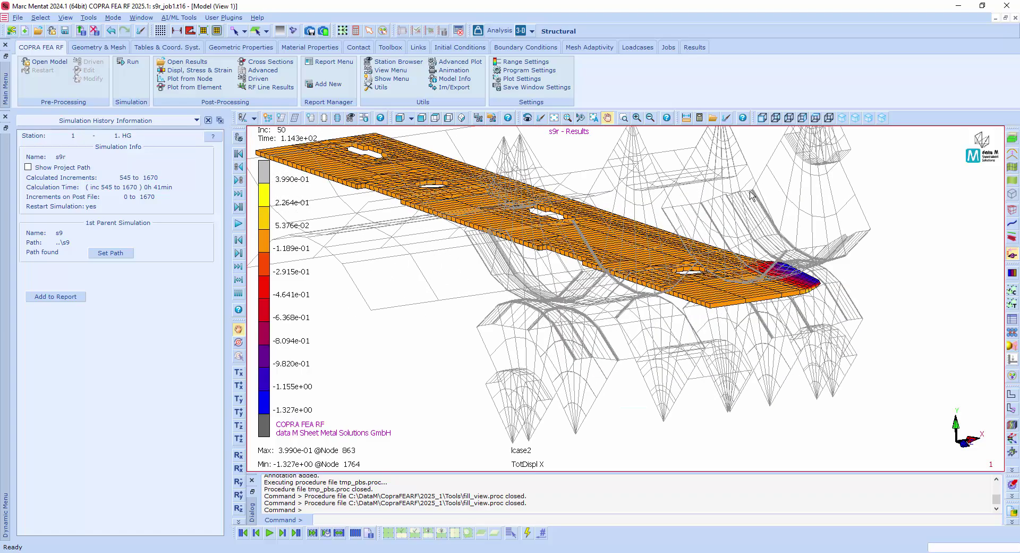
- Open the Cross Sections tool and enable the advanced options for the simulated cross sections
{"action": "left_click", "coordinate": [261, 62]}
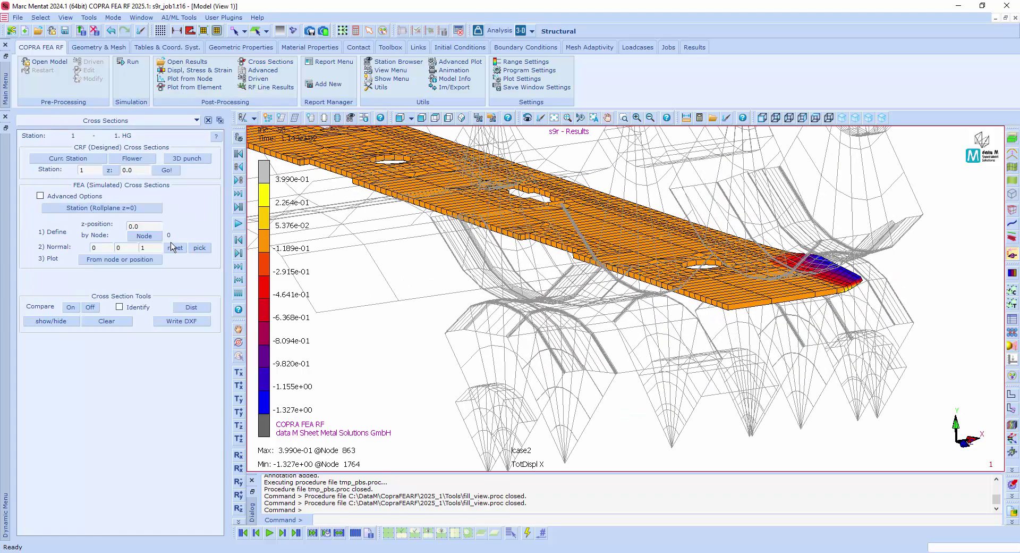
{"action": "left_click", "coordinate": [53, 196]}
{"action": "left_click", "coordinate": [41, 196]}
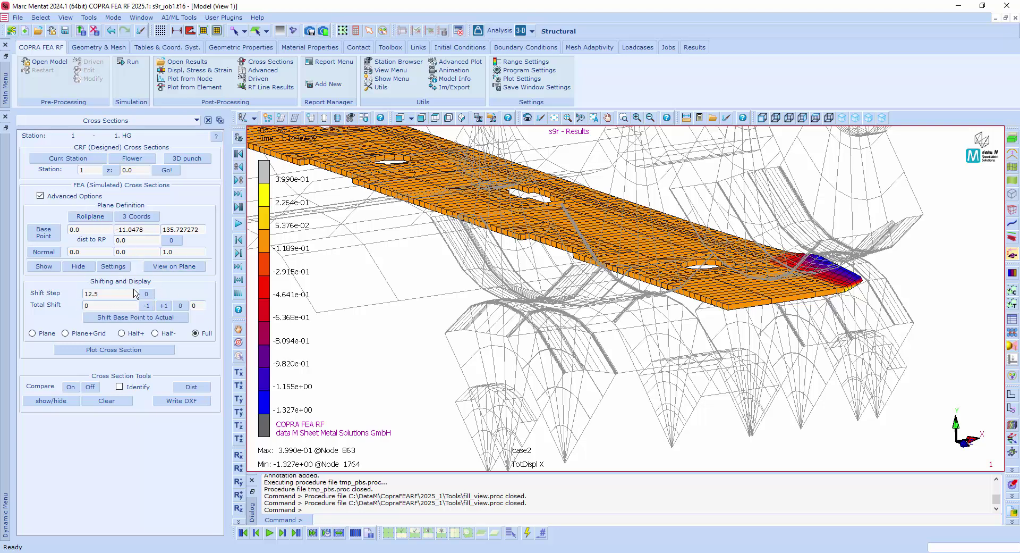
- Shift the simulated cross-section plane forward by one step, for a total shift of 12.5
{"action": "left_click_drag", "start_coordinate": [627, 232], "coordinate": [707, 295], "text": "ctrl"}
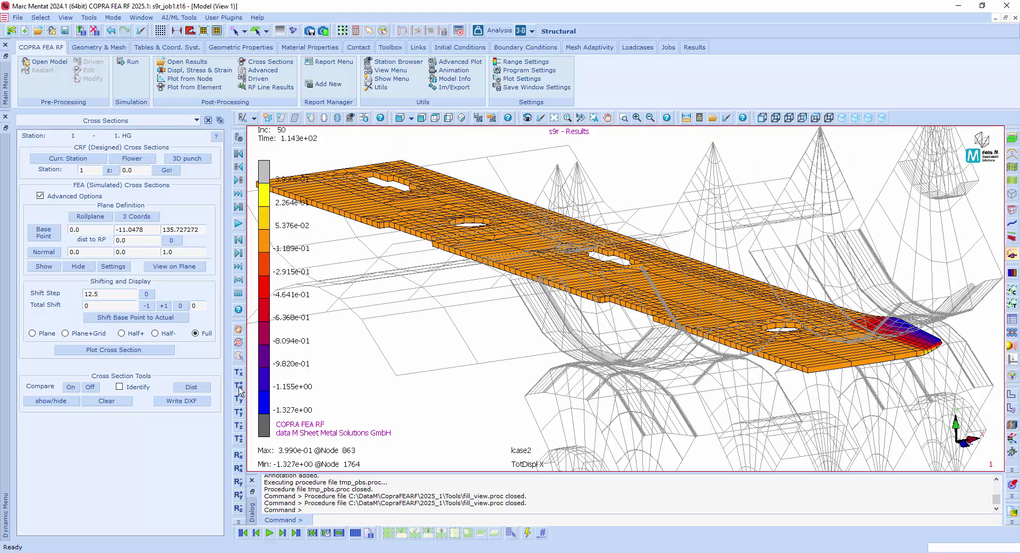
{"action": "left_click", "coordinate": [135, 318]}
- Open the COPRA FEA RF InfoCenter, view its video tutorials page and close it
{"action": "left_click", "coordinate": [257, 17]}
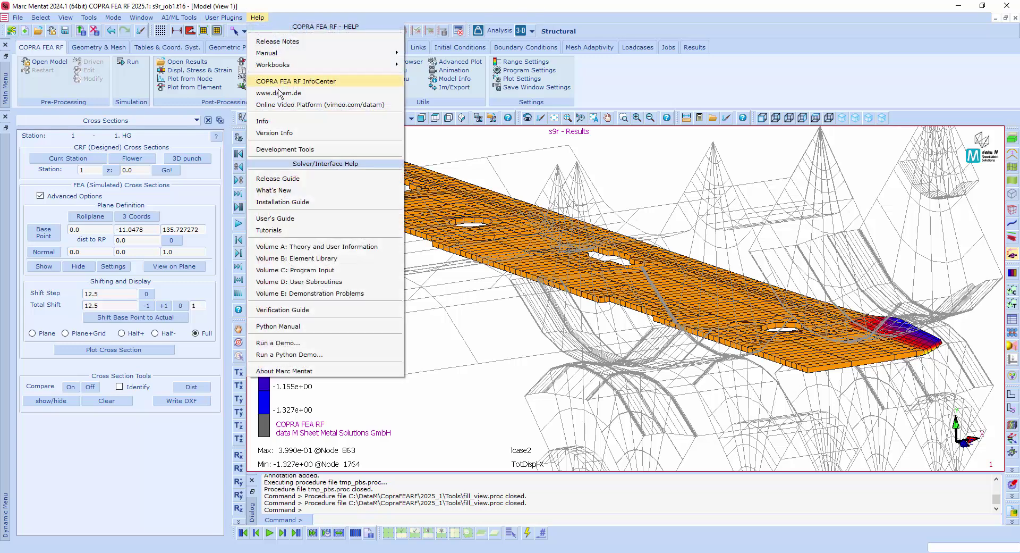
{"action": "left_click", "coordinate": [290, 122]}
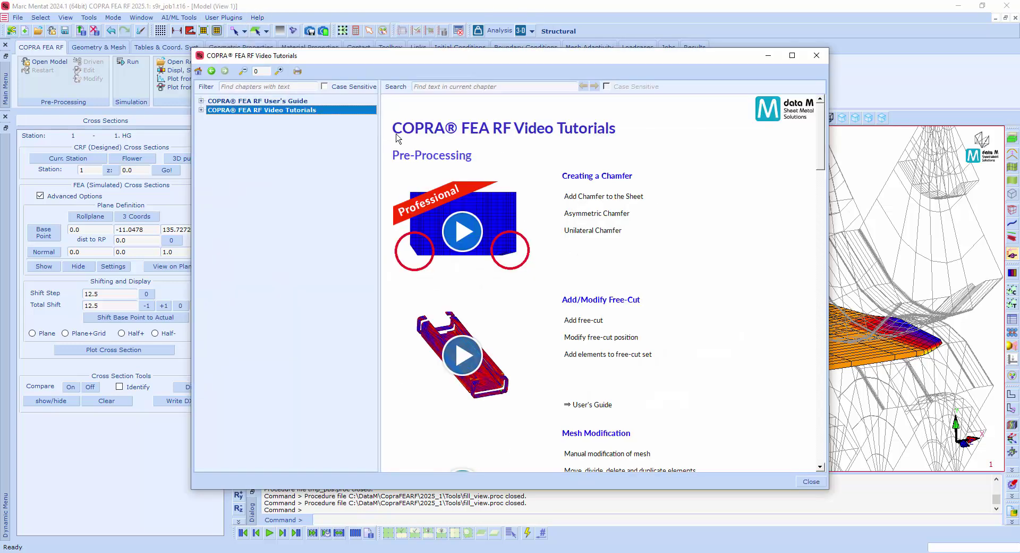
{"action": "left_click", "coordinate": [812, 60]}
- Open the COPRA FEA RF manual, browse its COPRA2FEA, COPRA FEA RF and Introduction chapters, and close it
{"action": "left_click", "coordinate": [257, 17]}
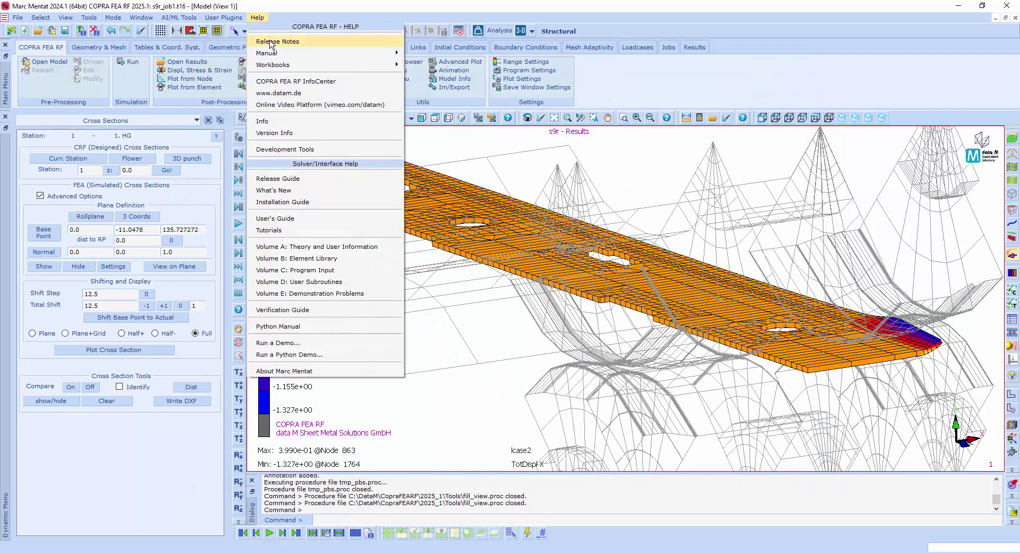
{"action": "mouse_move", "coordinate": [329, 57]}
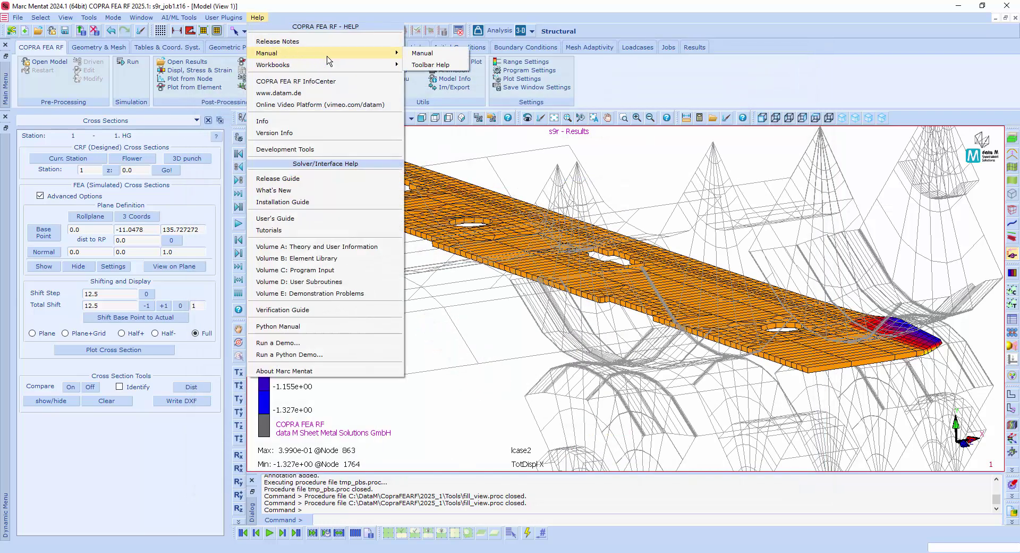
{"action": "left_click", "coordinate": [290, 259]}
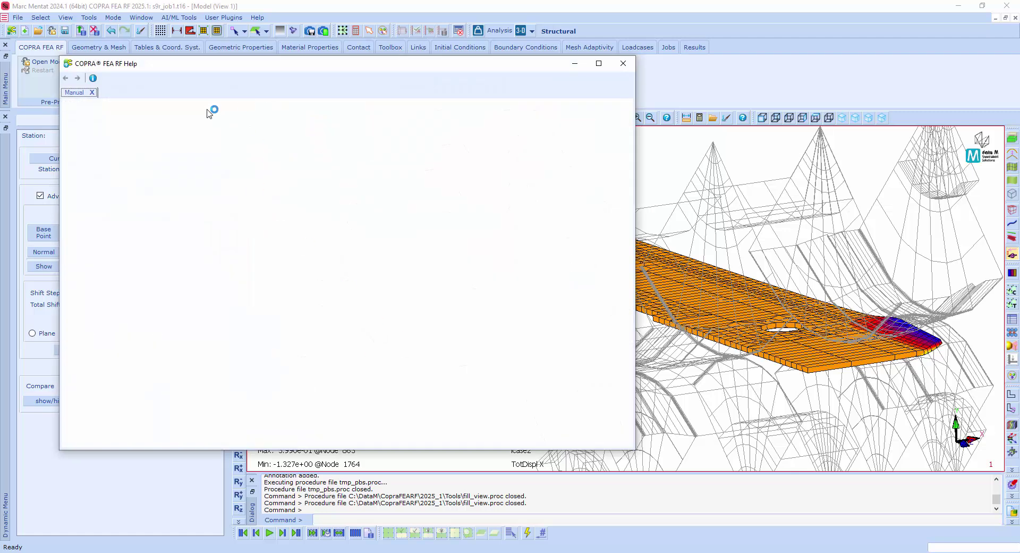
{"action": "left_click", "coordinate": [599, 64]}
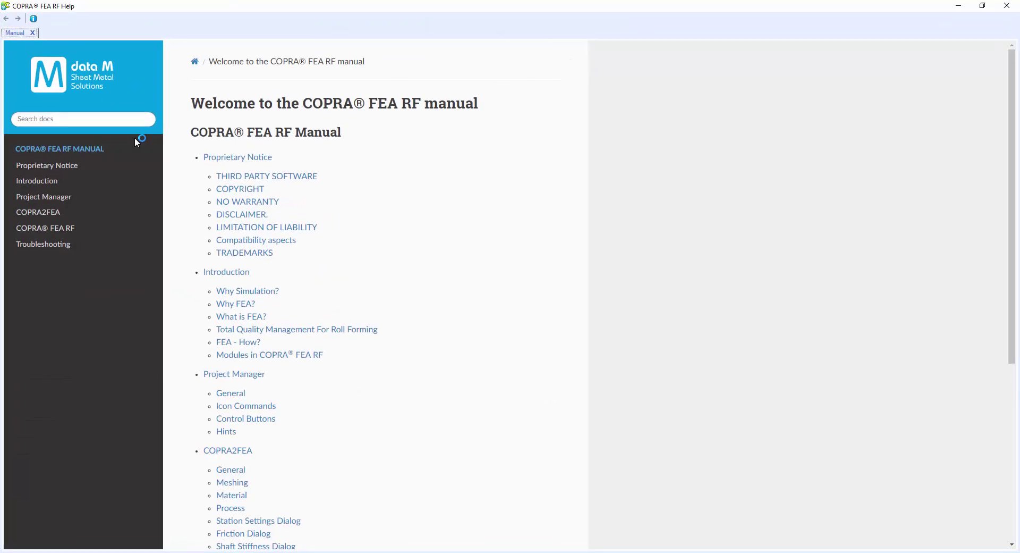
{"action": "left_click", "coordinate": [74, 215]}
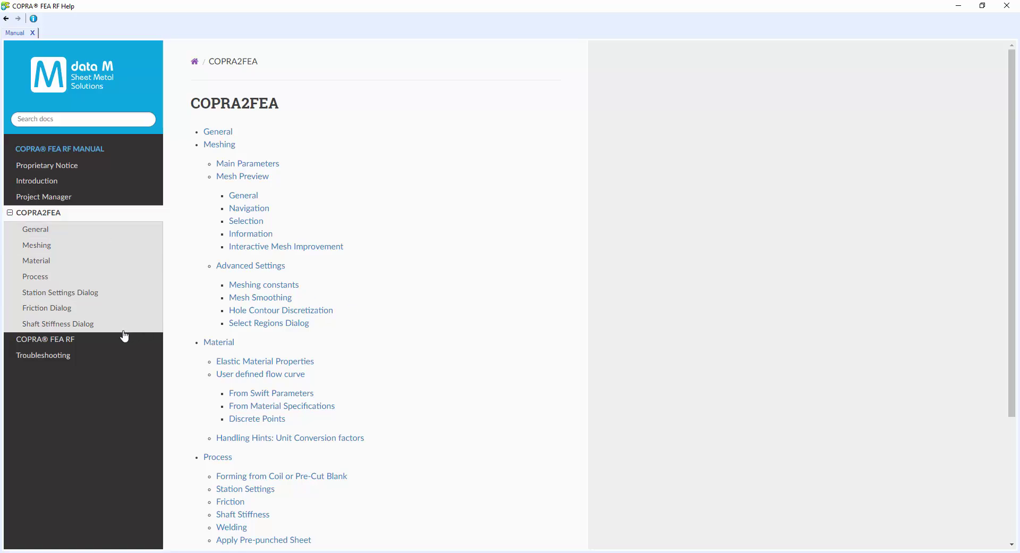
{"action": "left_click", "coordinate": [83, 343]}
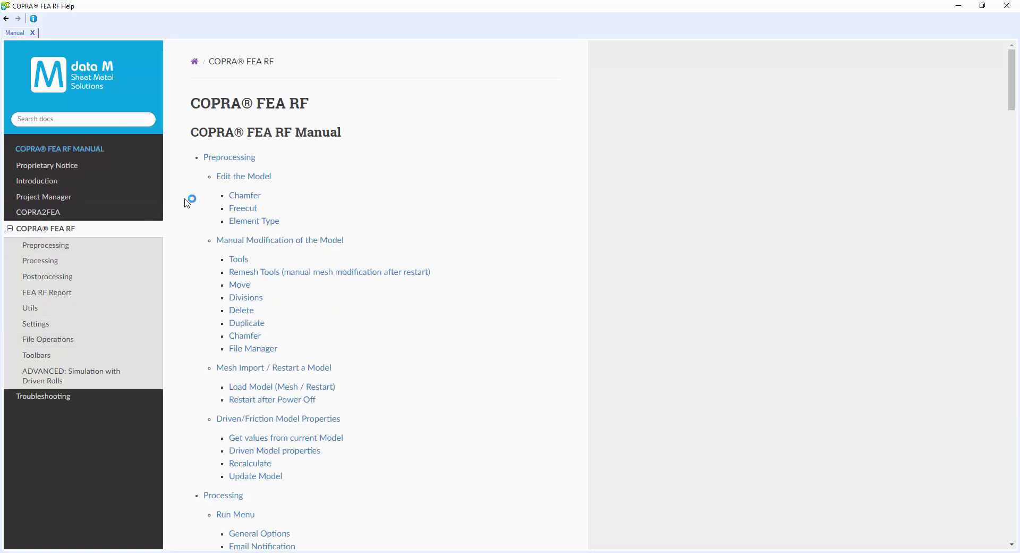
{"action": "left_click", "coordinate": [63, 181]}
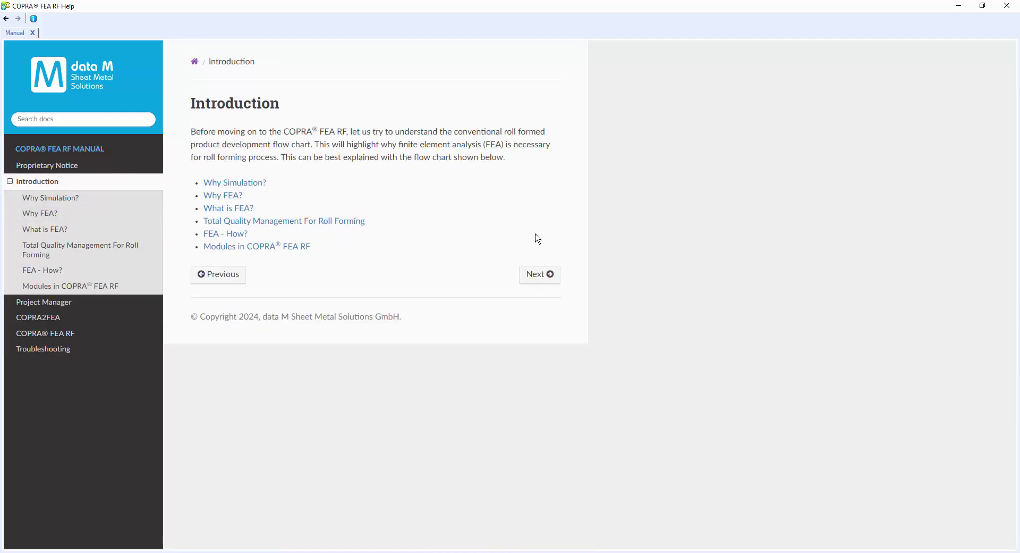
{"action": "left_click", "coordinate": [1007, 5]}
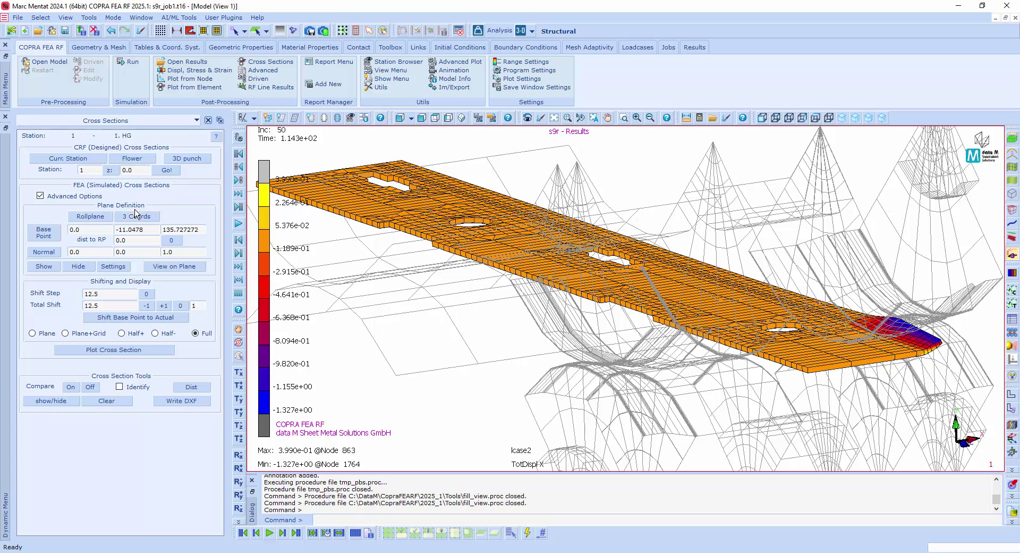
- View the cut strip as Plane, Plane+Grid, Half+ and Half-, and return the display to Full
{"action": "left_click", "coordinate": [52, 337]}
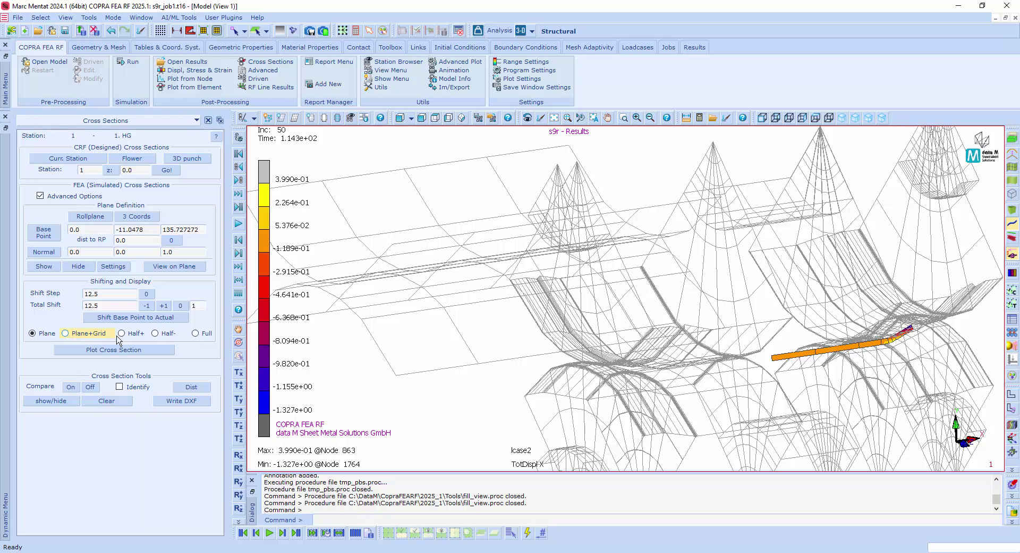
{"action": "left_click", "coordinate": [91, 337]}
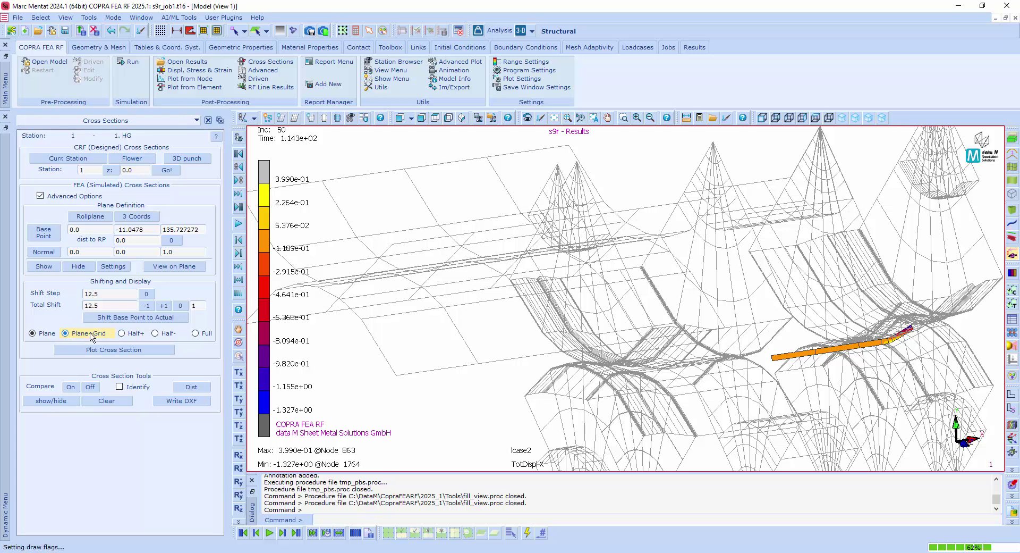
{"action": "left_click", "coordinate": [122, 335]}
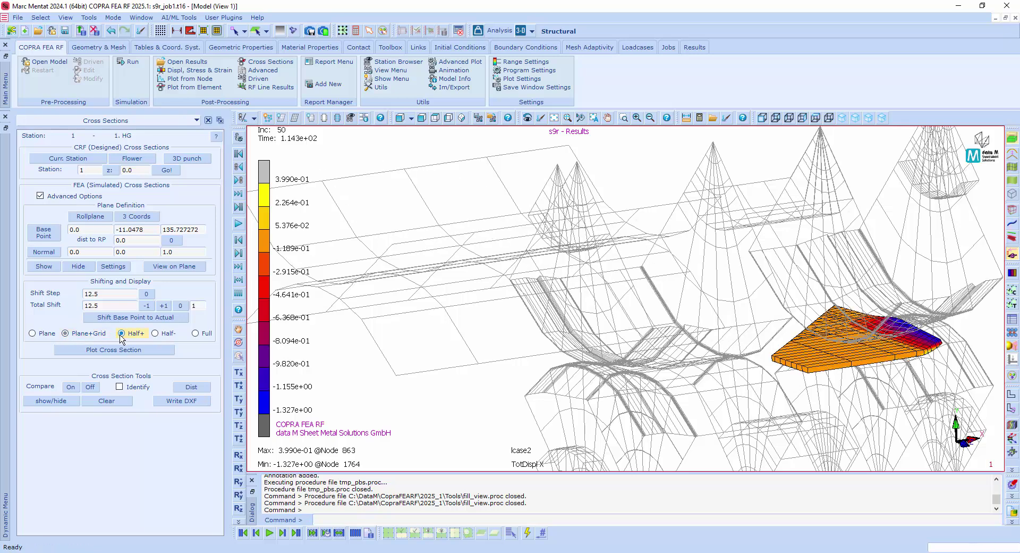
{"action": "left_click", "coordinate": [155, 334]}
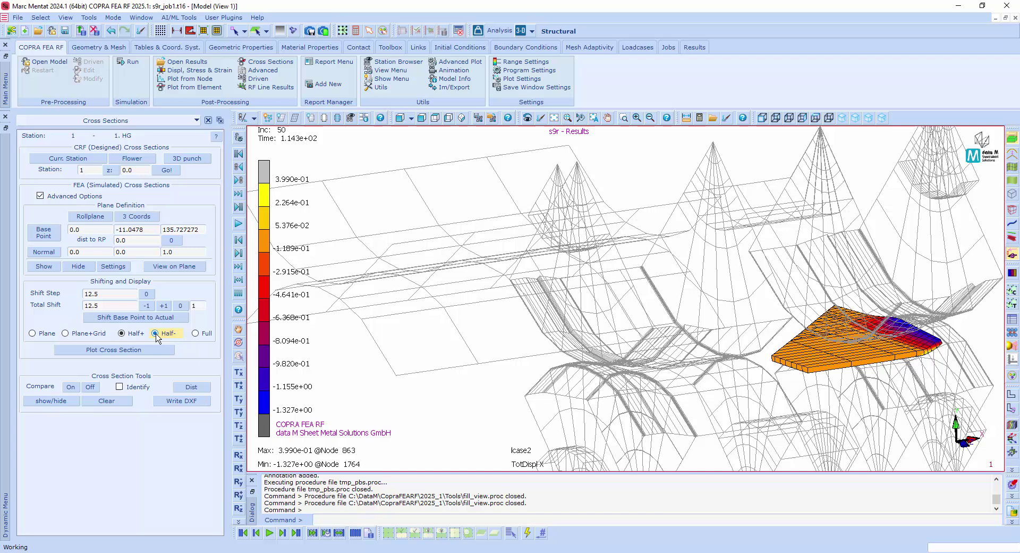
{"action": "left_click", "coordinate": [196, 333]}
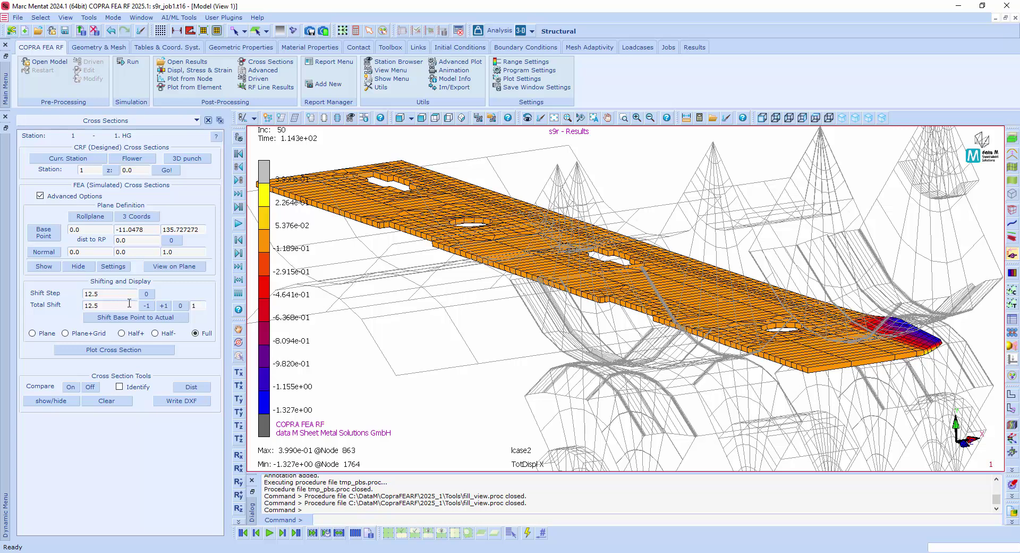
- Plot Longitudinal Total Strain on the strip with the range -0.005 to 0.005 and return to the Cross Sections tool
{"action": "left_click", "coordinate": [175, 72]}
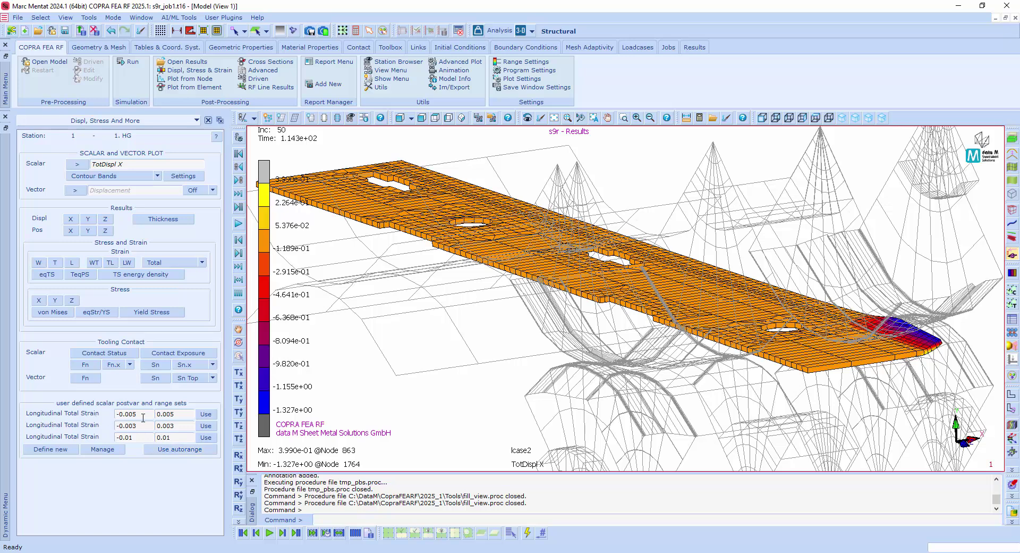
{"action": "left_click", "coordinate": [198, 416]}
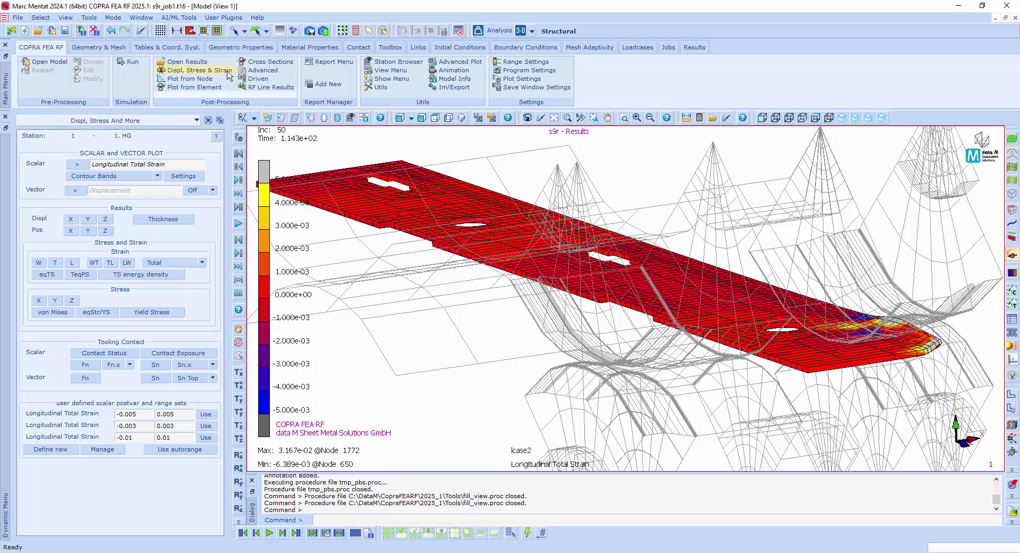
{"action": "left_click", "coordinate": [258, 64]}
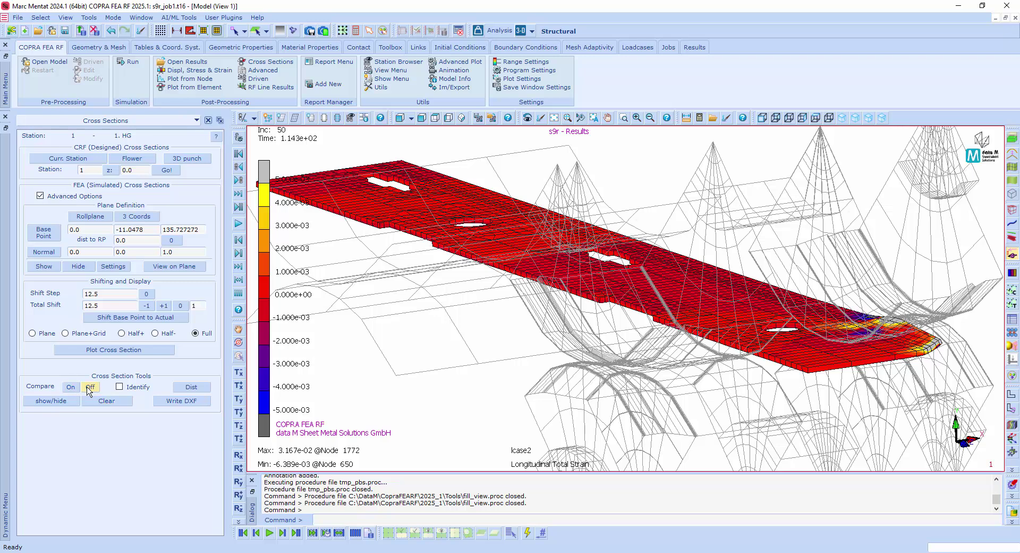
{"action": "left_click", "coordinate": [115, 402]}
- Switch to the FEA RF release notes PDF and read about improved contact body post-processing in restarted simulations
{"action": "mouse_move", "coordinate": [376, 552]}
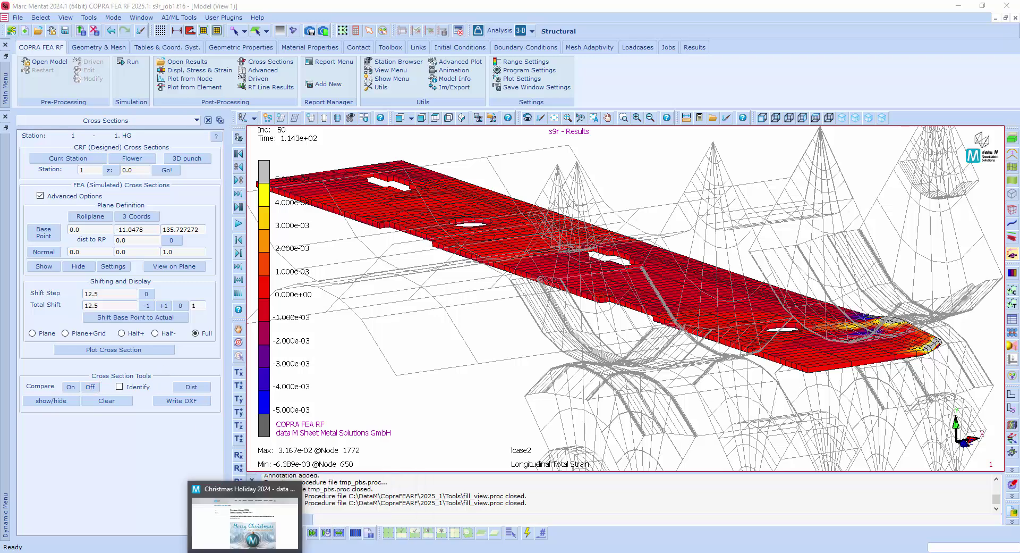
{"action": "left_click", "coordinate": [277, 550]}
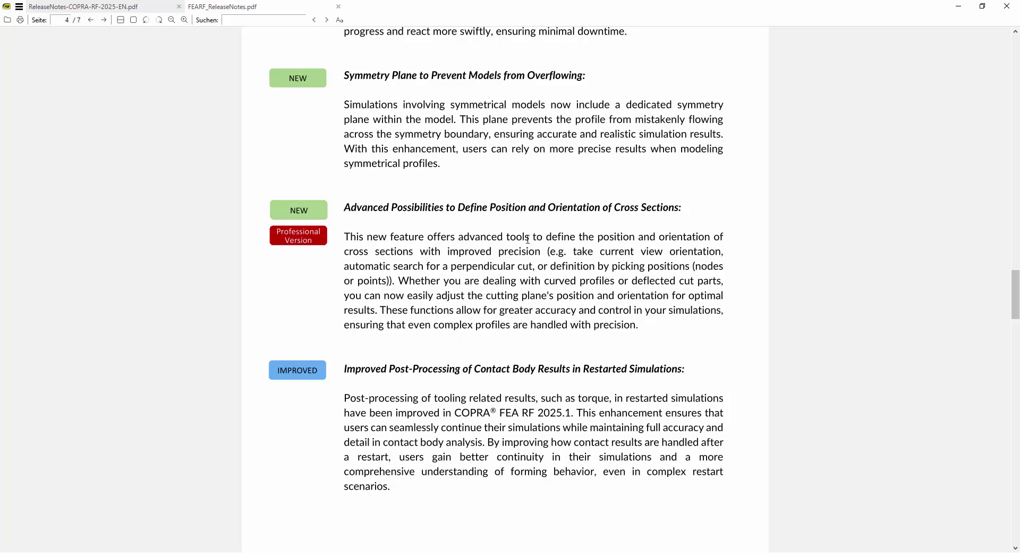
{"action": "scroll", "coordinate": [529, 240], "scroll_direction": "down", "scroll_amount": 3}
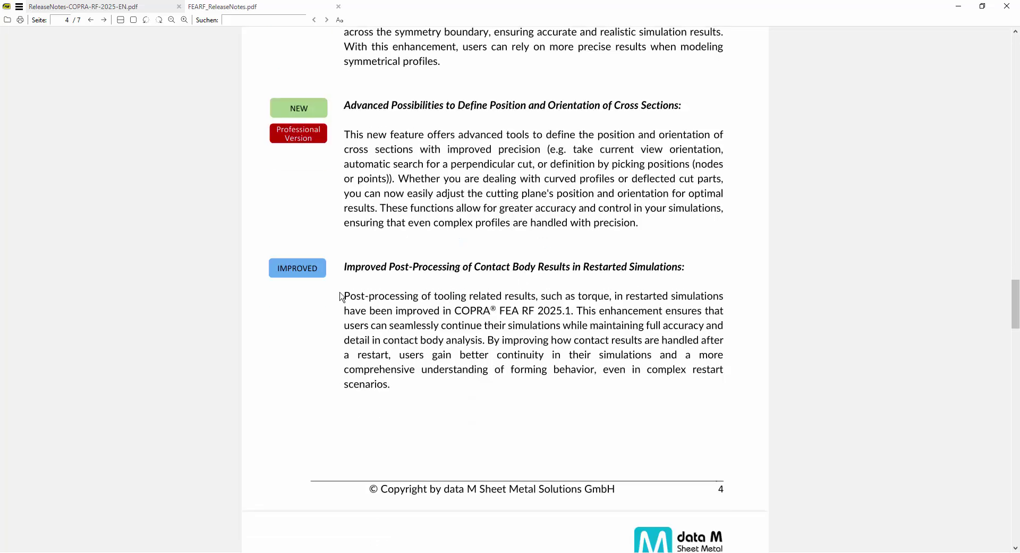
{"action": "left_click_drag", "start_coordinate": [375, 304], "coordinate": [519, 338]}
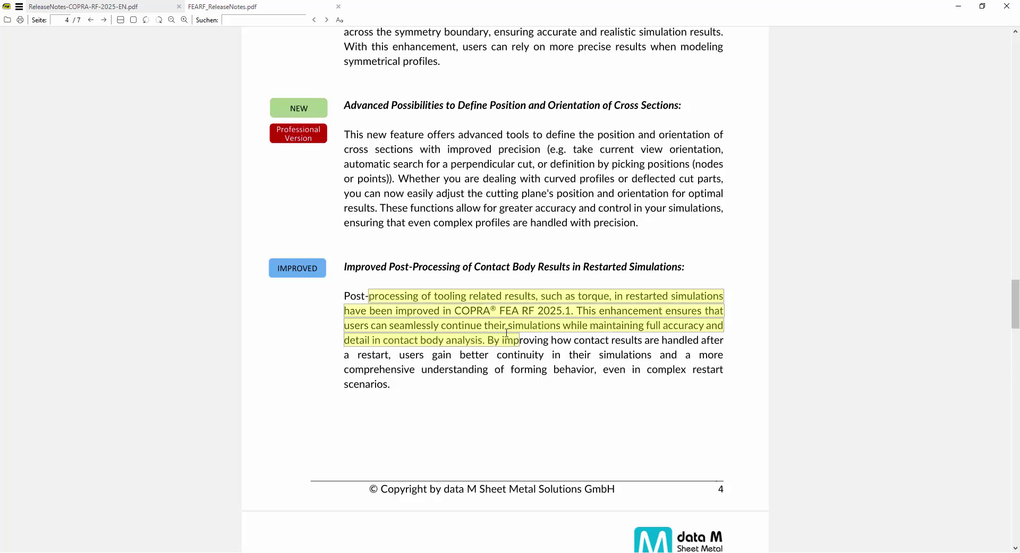
{"action": "scroll", "coordinate": [505, 351], "scroll_direction": "up", "scroll_amount": 1}
{"action": "scroll", "coordinate": [488, 341], "scroll_direction": "down", "scroll_amount": 2}
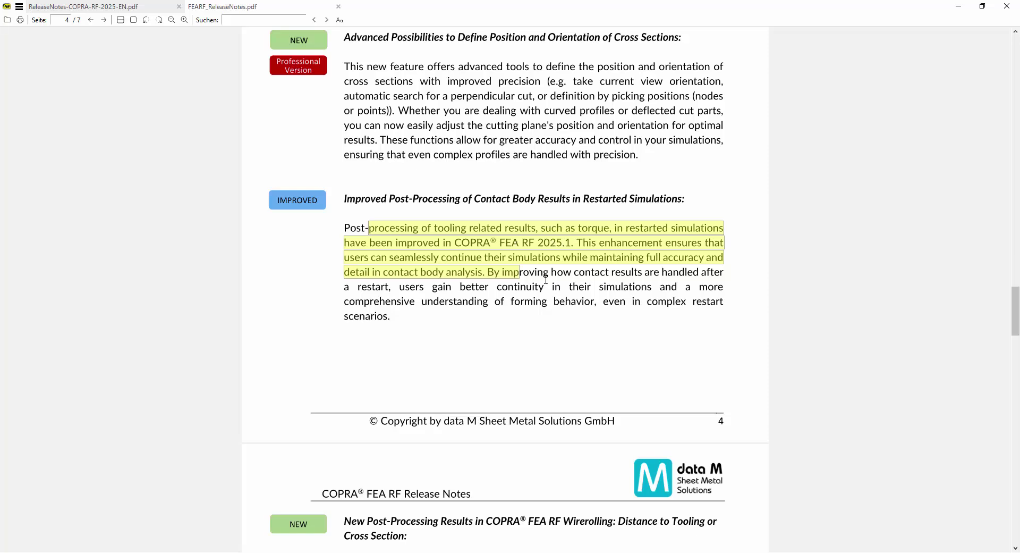
{"action": "left_click", "coordinate": [577, 281]}
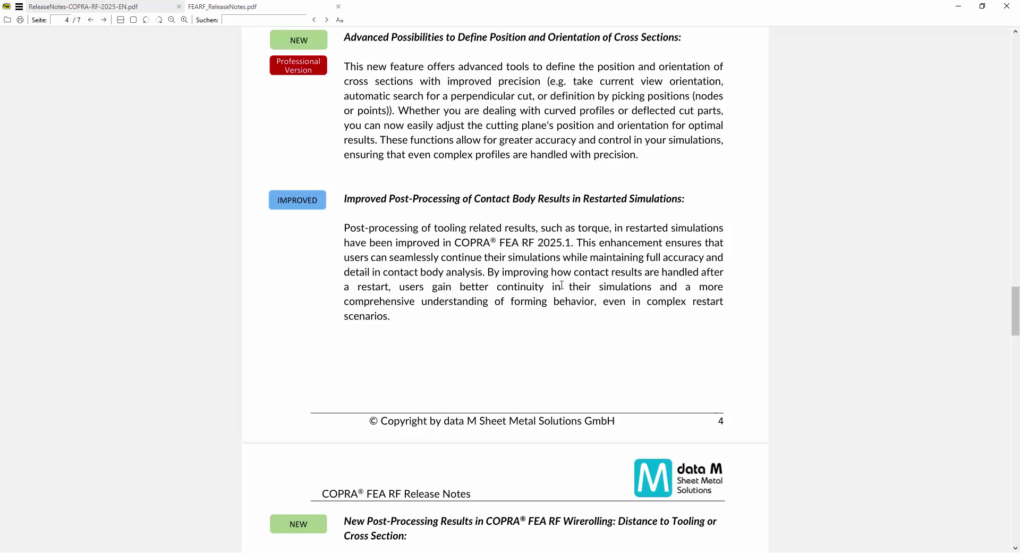
{"action": "scroll", "coordinate": [585, 253], "scroll_direction": "down", "scroll_amount": 3}
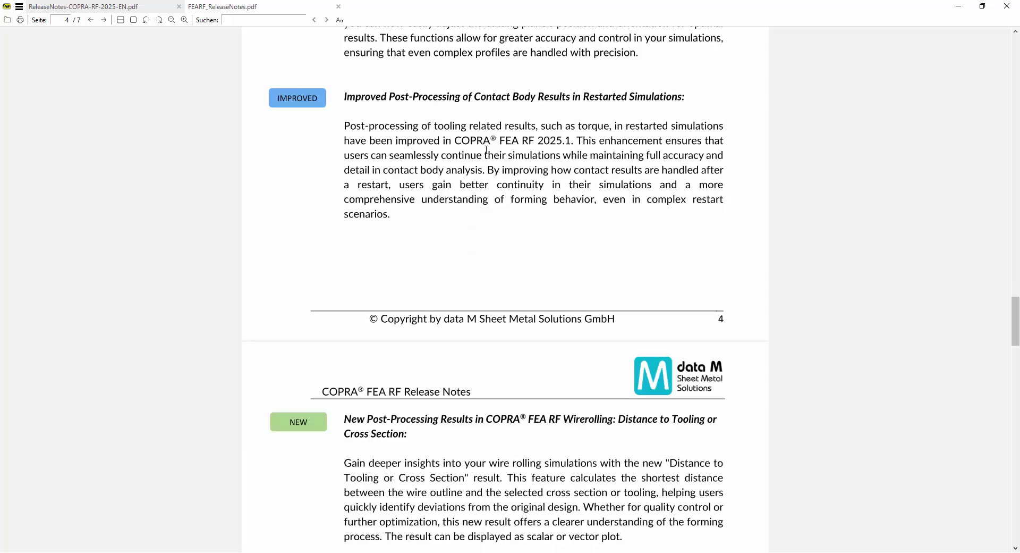
{"action": "scroll", "coordinate": [499, 131], "scroll_direction": "up", "scroll_amount": 5}
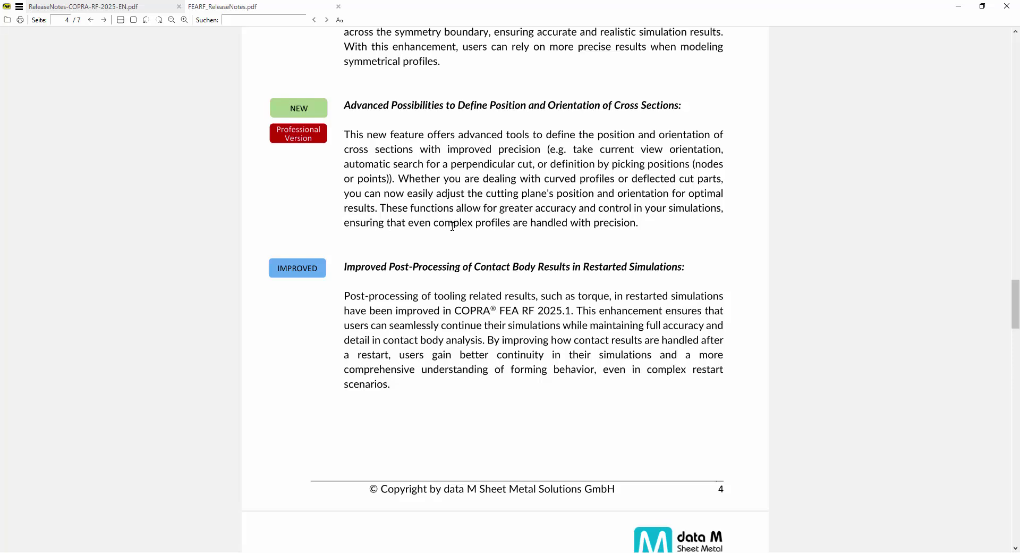
{"action": "scroll", "coordinate": [453, 226], "scroll_direction": "down", "scroll_amount": 1}
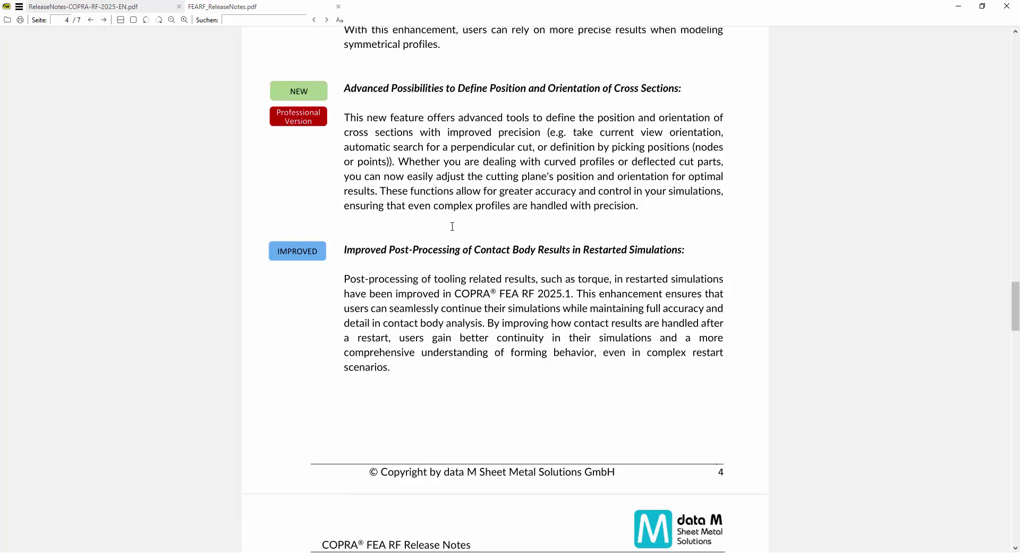
- Read the release notes on the Wirerolling "Distance to Tooling or Cross Section" result with its scalar and vector plots
{"action": "scroll", "coordinate": [452, 226], "scroll_direction": "down", "scroll_amount": 5}
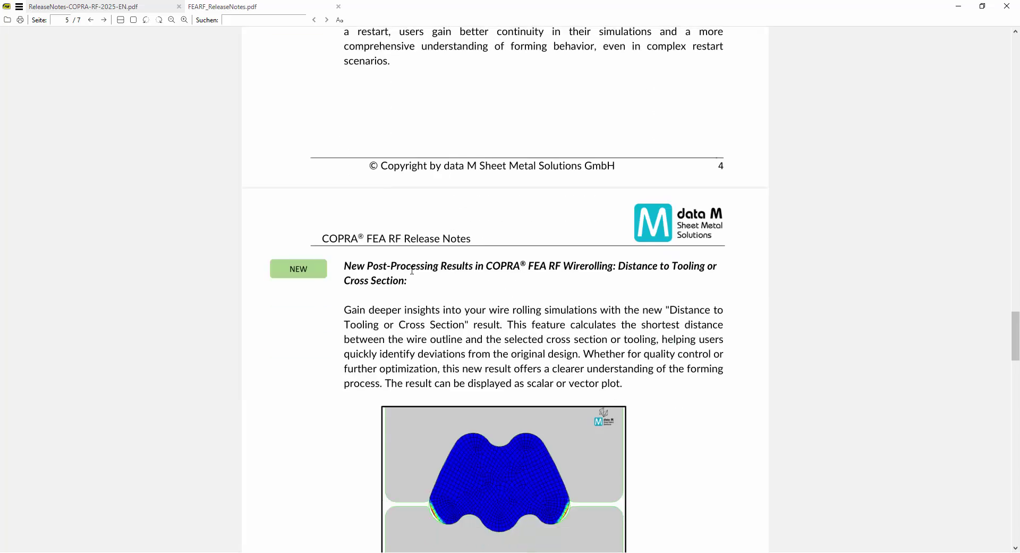
{"action": "left_click_drag", "start_coordinate": [346, 274], "coordinate": [615, 285]}
{"action": "scroll", "coordinate": [632, 288], "scroll_direction": "down", "scroll_amount": 4}
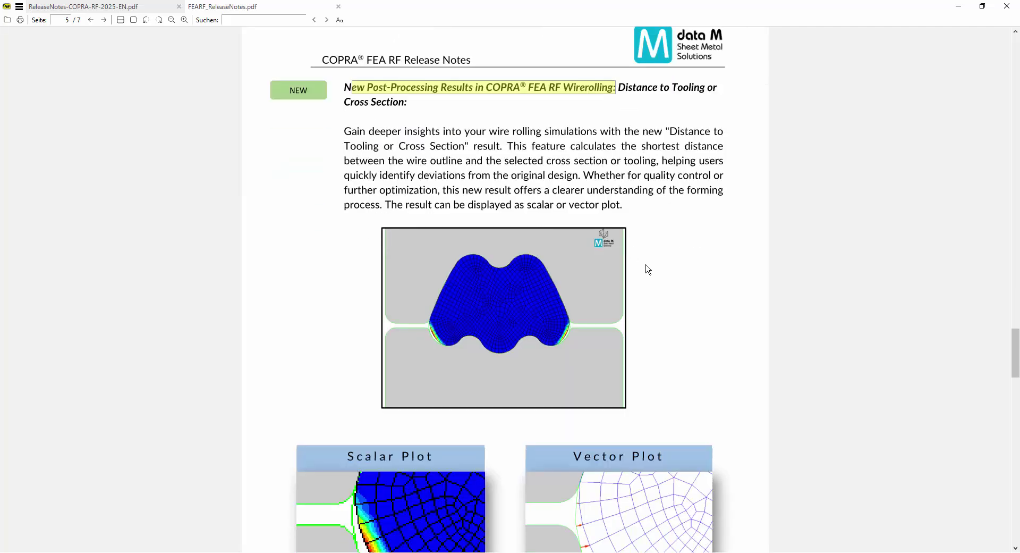
{"action": "left_click", "coordinate": [637, 117]}
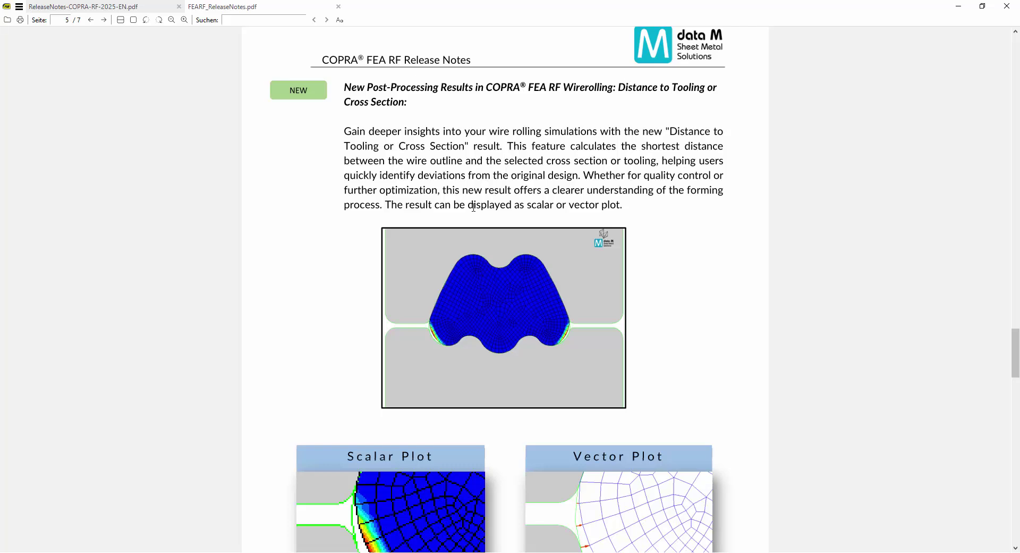
{"action": "scroll", "coordinate": [474, 206], "scroll_direction": "down", "scroll_amount": 3}
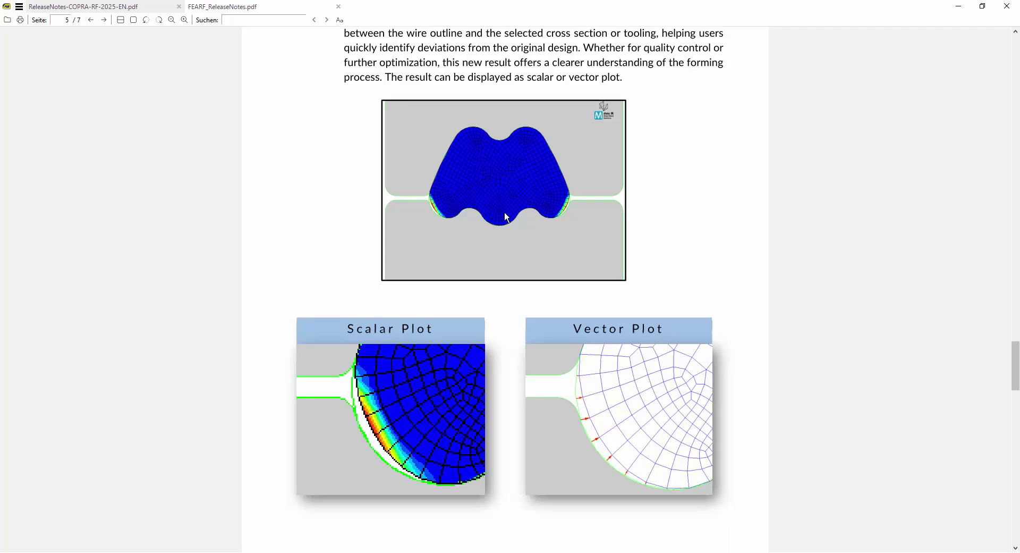
{"action": "scroll", "coordinate": [504, 211], "scroll_direction": "down", "scroll_amount": 3}
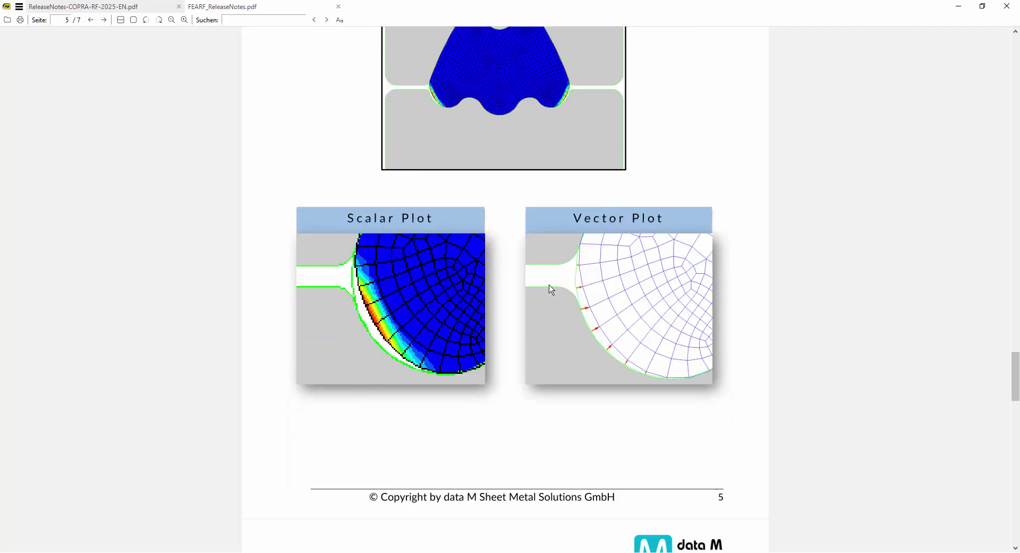